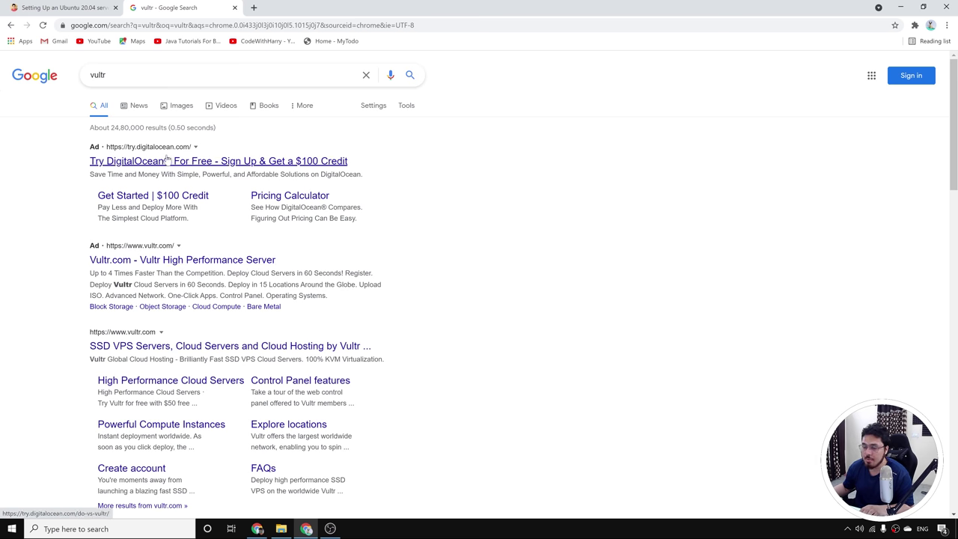
Step: Search Google for linode and look over the company's information, including its revenue
{"action": "scroll", "coordinate": [166, 160], "scroll_direction": "down", "scroll_amount": 2}
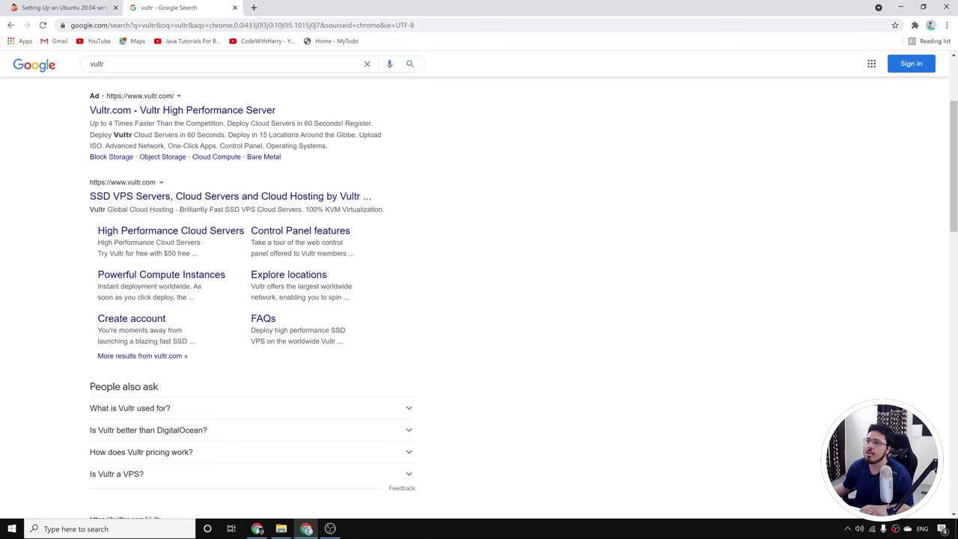
{"action": "left_click", "coordinate": [259, 26]}
{"action": "type", "text": "lnod"}
{"action": "key", "text": "BackSpace"}
{"action": "key", "text": "BackSpace"}
{"action": "key", "text": "BackSpace"}
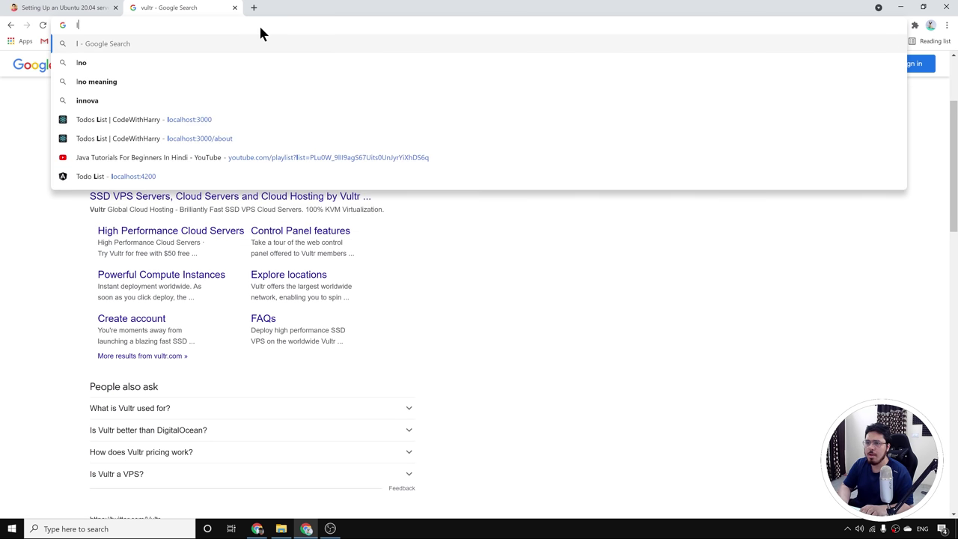
{"action": "type", "text": "inode"}
{"action": "key", "text": "Return"}
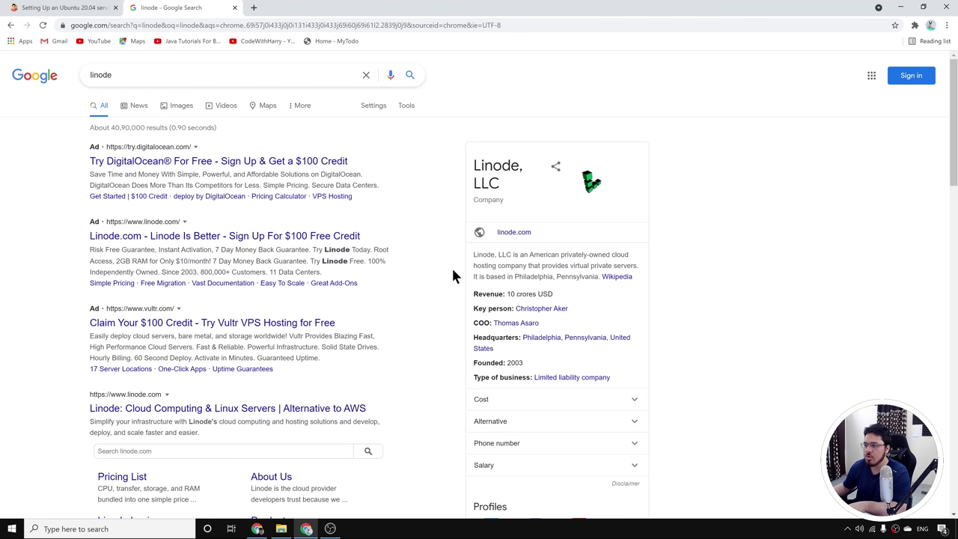
{"action": "left_click_drag", "start_coordinate": [553, 295], "coordinate": [470, 295]}
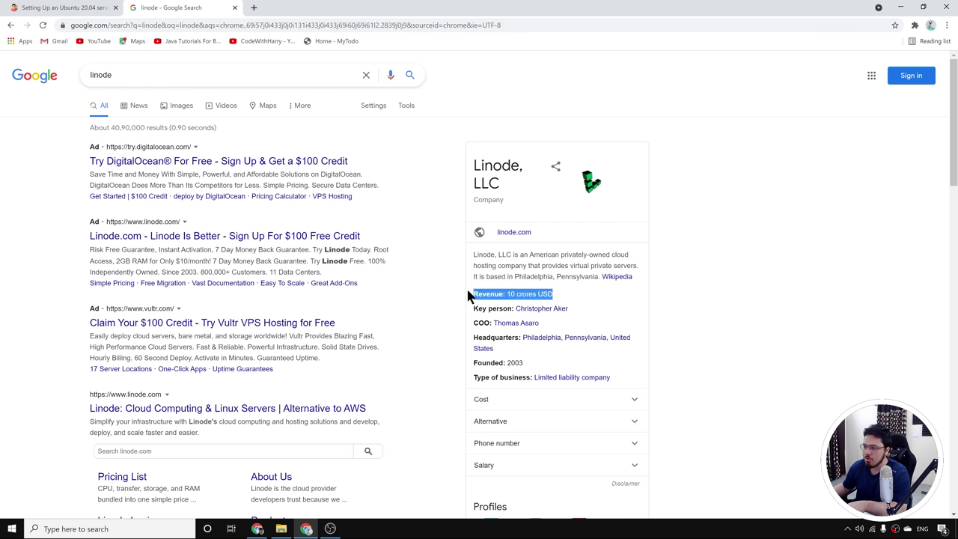
{"action": "left_click", "coordinate": [509, 220]}
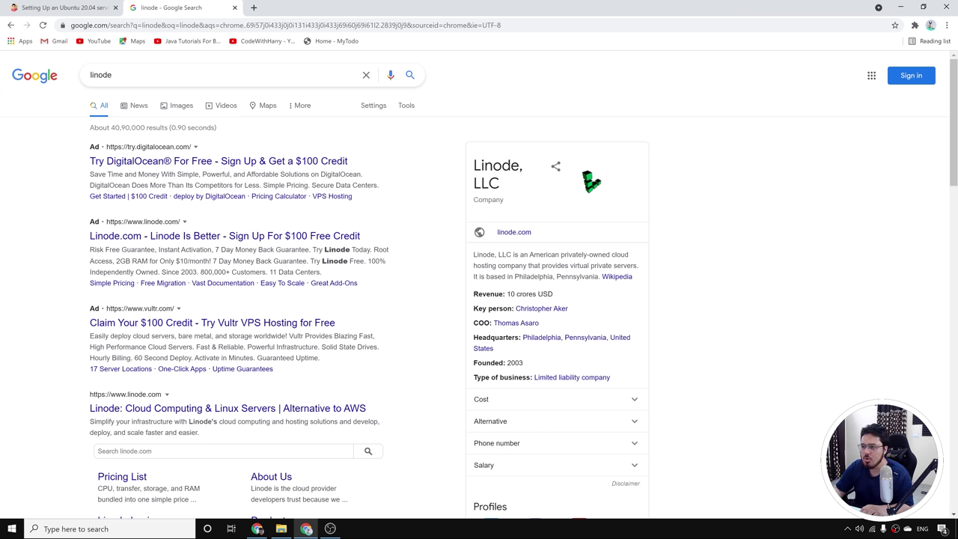
Step: Go back to the article on setting up an Ubuntu 20.04 server and skim its section on creating a VPS
{"action": "left_click", "coordinate": [42, 7]}
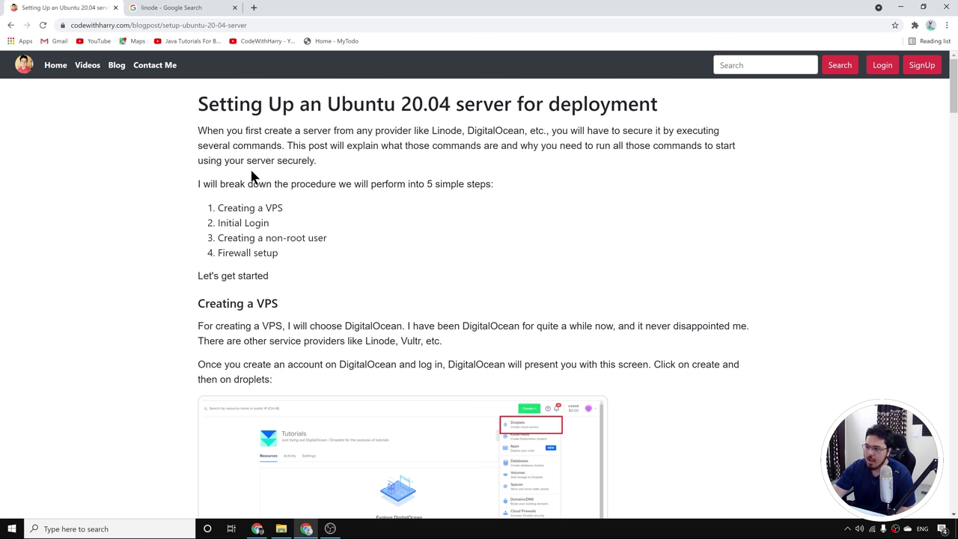
{"action": "scroll", "coordinate": [479, 285], "scroll_direction": "down", "scroll_amount": 3}
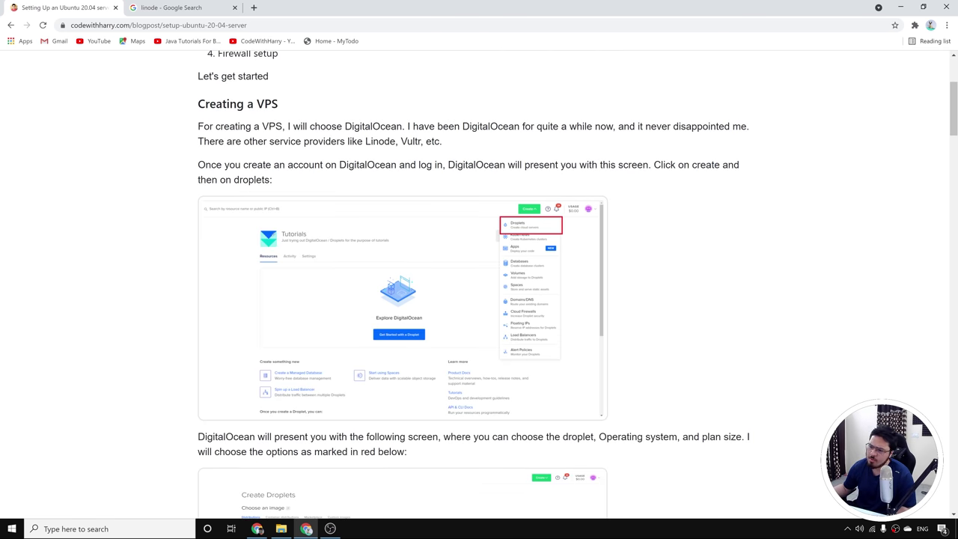
{"action": "scroll", "coordinate": [367, 213], "scroll_direction": "up", "scroll_amount": 3}
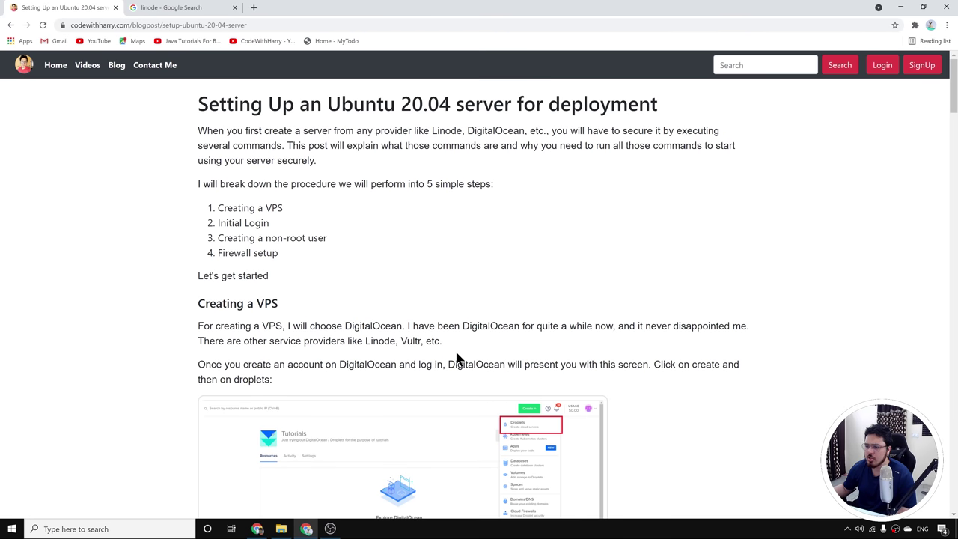
Step: Switch to the DigitalOcean browser window showing the Tutorials project and enlarge the page for easier reading
{"action": "left_click", "coordinate": [259, 529]}
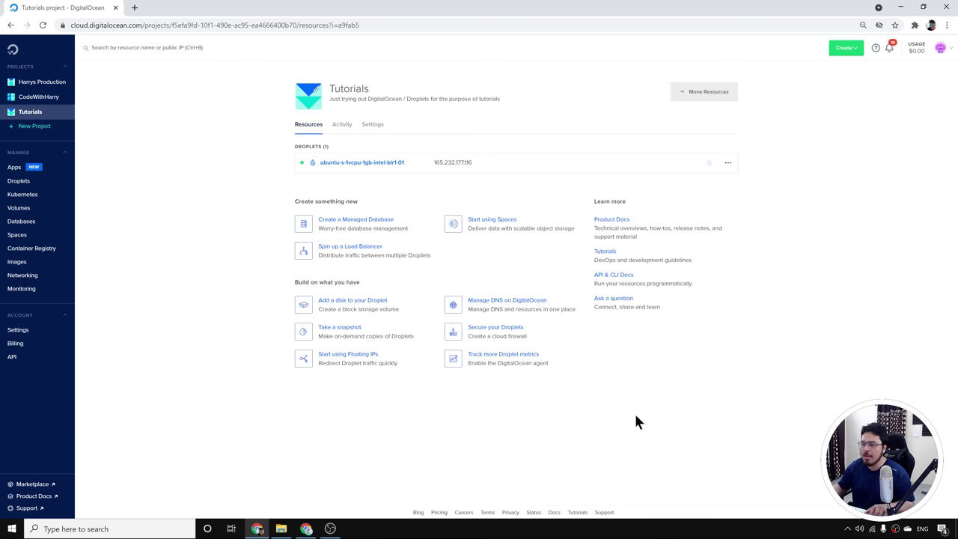
{"action": "key", "text": "ctrl+plus"}
{"action": "key", "text": "ctrl+plus"}
{"action": "key", "text": "ctrl+plus"}
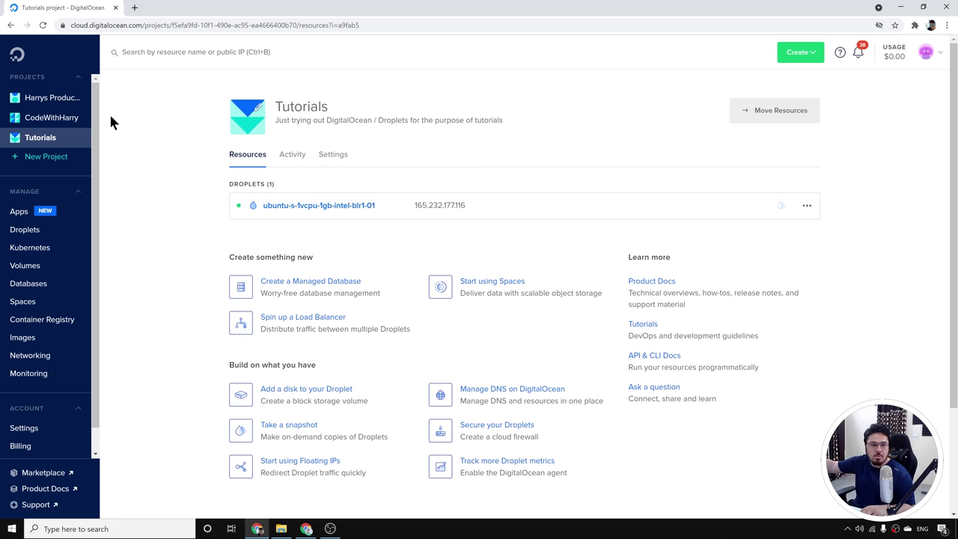
Step: Return to the Ubuntu server setup article, close the linode search results and look over the article's introduction
{"action": "left_click", "coordinate": [306, 528]}
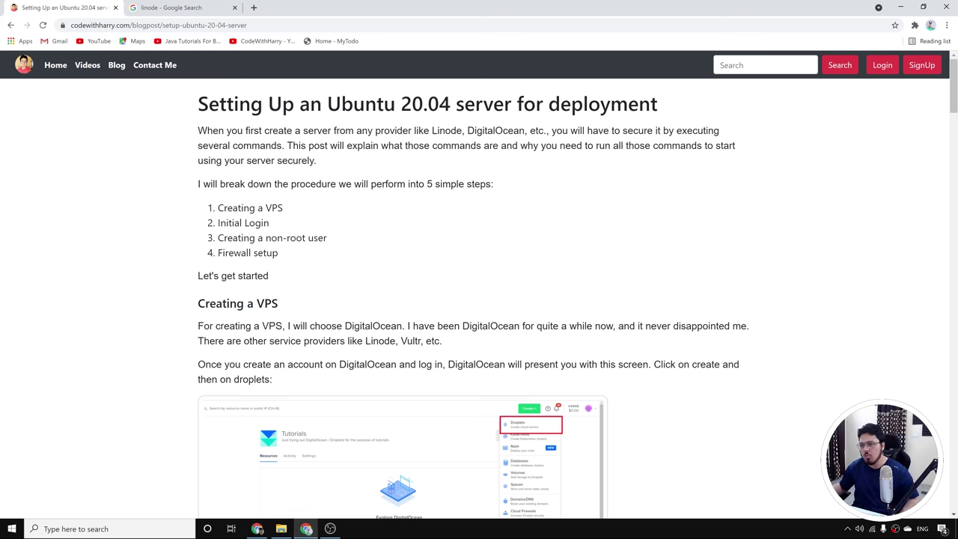
{"action": "left_click", "coordinate": [234, 8]}
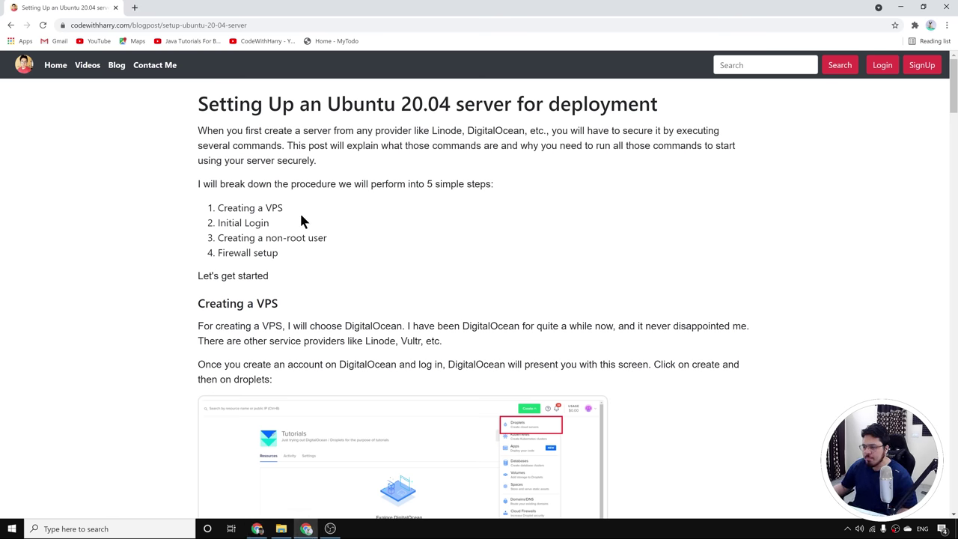
{"action": "left_click_drag", "start_coordinate": [196, 130], "coordinate": [334, 283]}
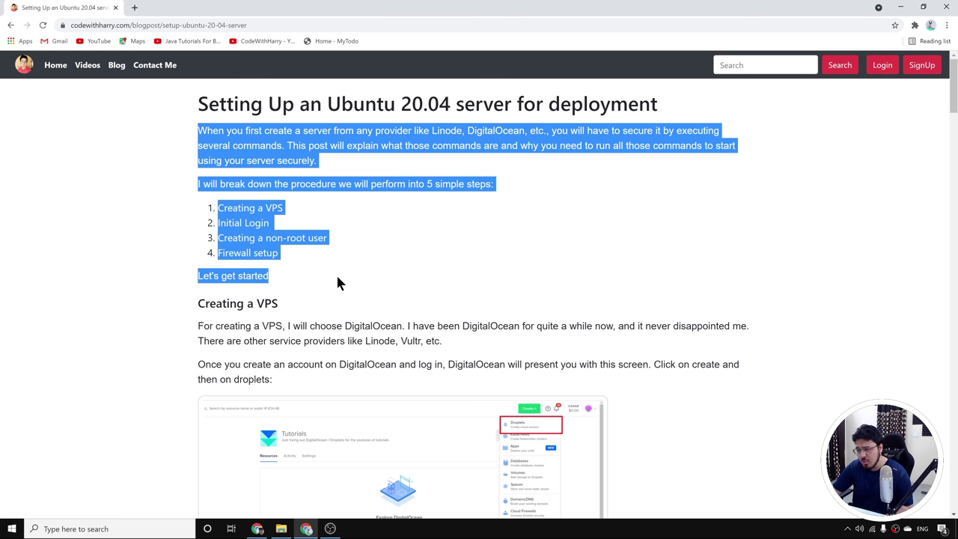
{"action": "left_click", "coordinate": [358, 193]}
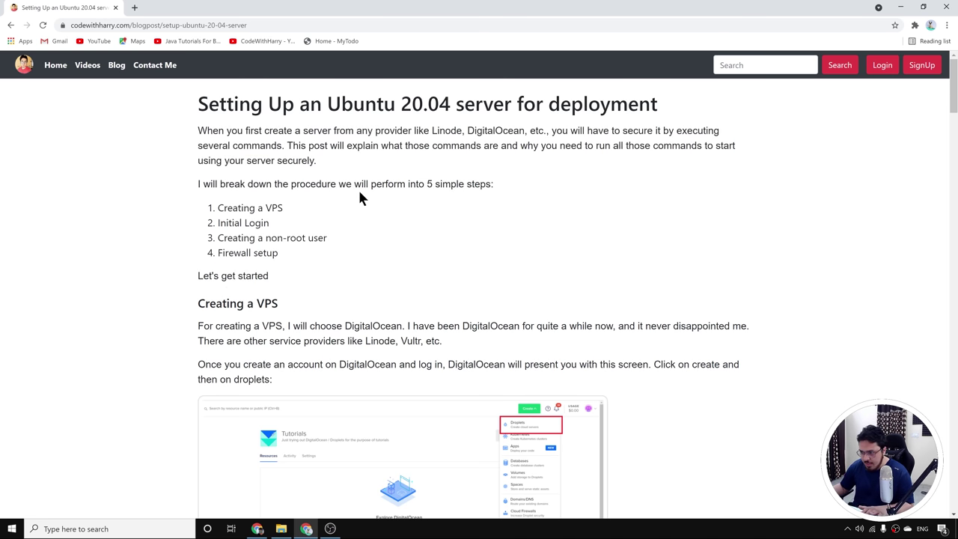
{"action": "scroll", "coordinate": [361, 206], "scroll_direction": "down", "scroll_amount": 3}
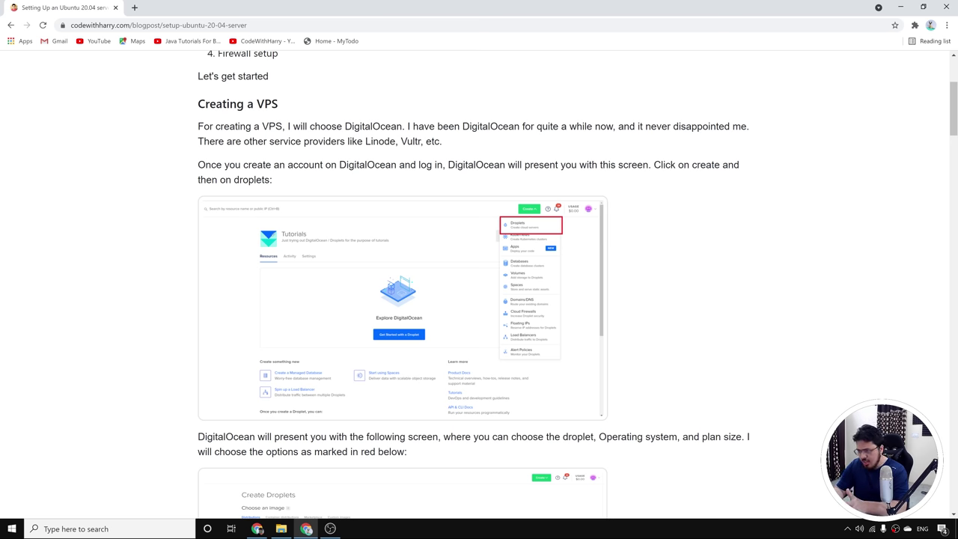
{"action": "scroll", "coordinate": [169, 70], "scroll_direction": "up", "scroll_amount": 3}
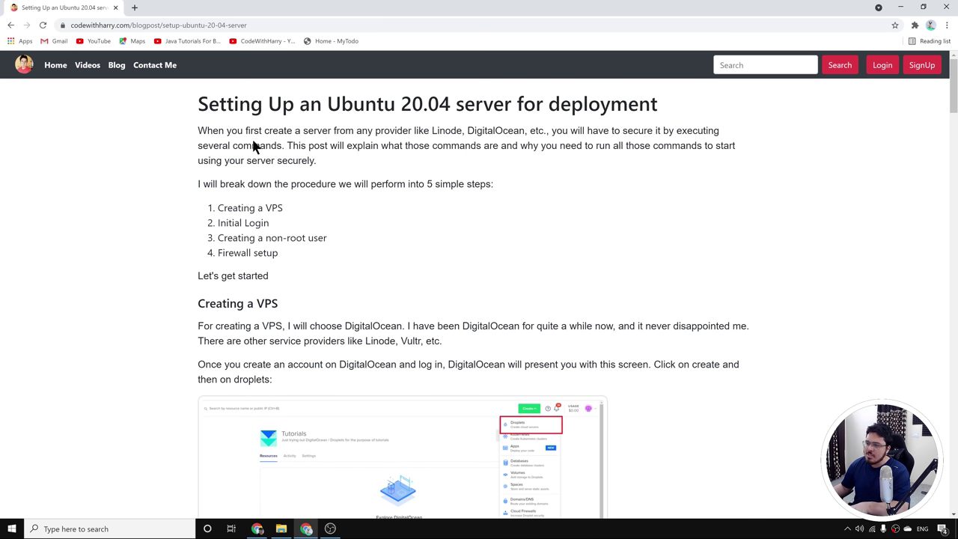
Step: Examine the article's title and procedure outline, from creating a VPS to firewall setup, down to the Creating a VPS section
{"action": "left_click_drag", "start_coordinate": [198, 184], "coordinate": [564, 189]}
{"action": "left_click", "coordinate": [564, 188]}
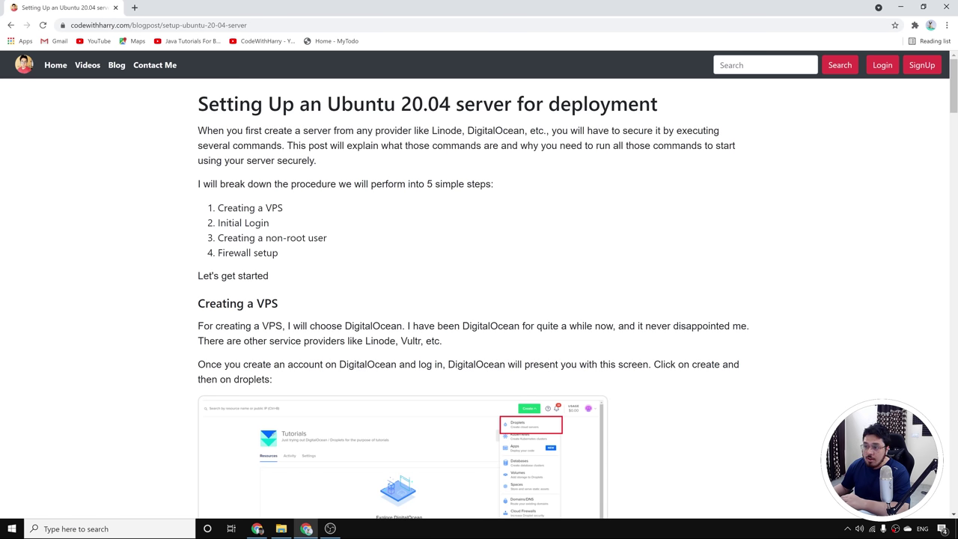
{"action": "left_click_drag", "start_coordinate": [327, 104], "coordinate": [680, 110]}
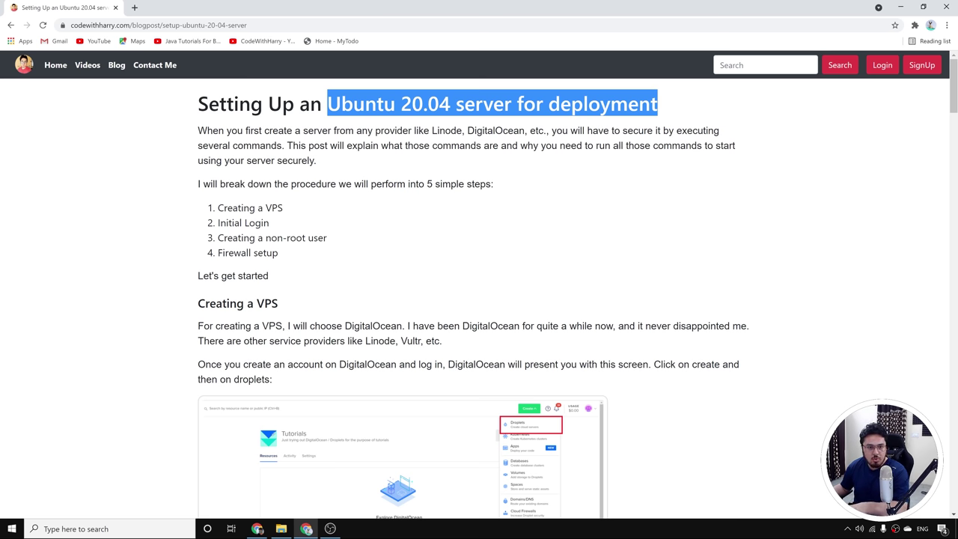
{"action": "mouse_move", "coordinate": [289, 209]}
{"action": "left_mouse_down"}
{"action": "mouse_move", "coordinate": [217, 213]}
{"action": "mouse_move", "coordinate": [285, 219]}
{"action": "left_mouse_up"}
{"action": "left_click_drag", "start_coordinate": [350, 239], "coordinate": [218, 244]}
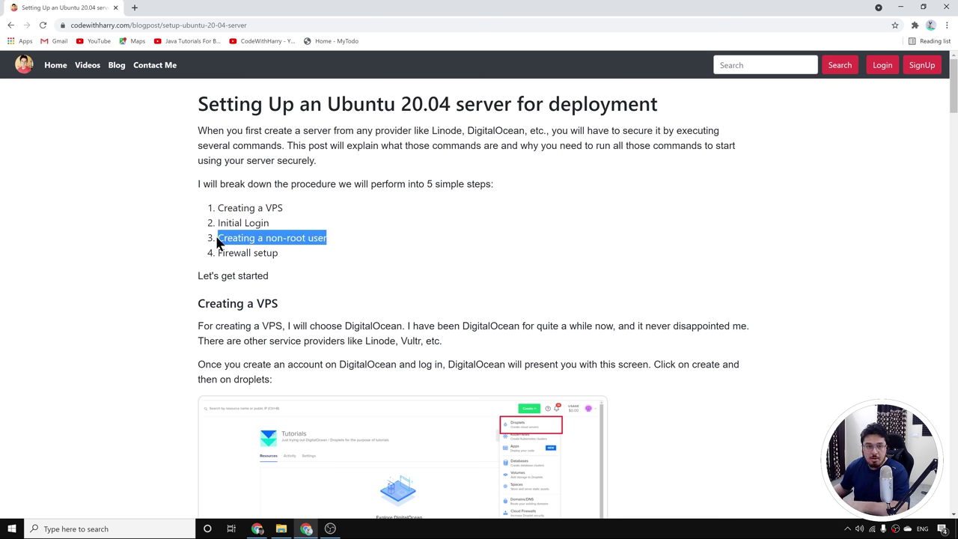
{"action": "left_click_drag", "start_coordinate": [278, 253], "coordinate": [224, 253]}
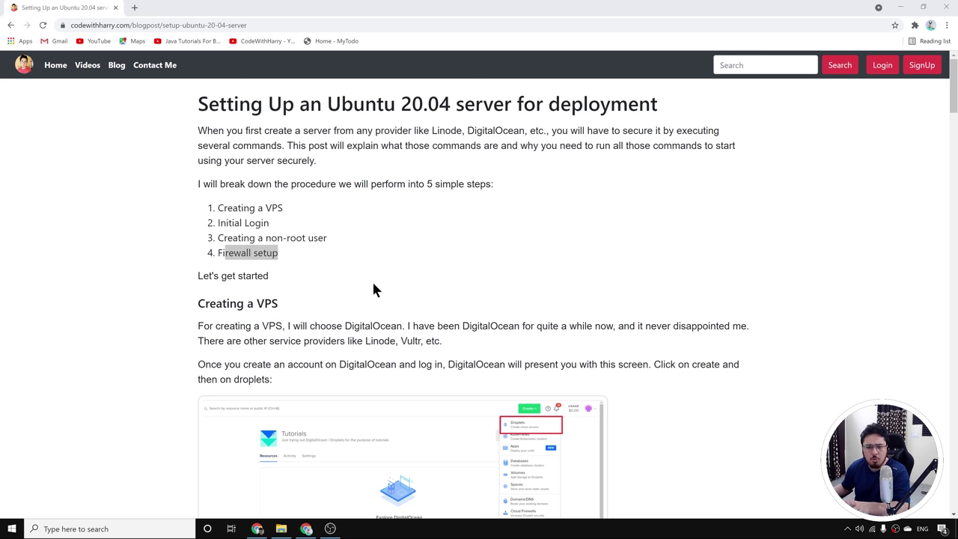
{"action": "left_click_drag", "start_coordinate": [218, 208], "coordinate": [246, 253]}
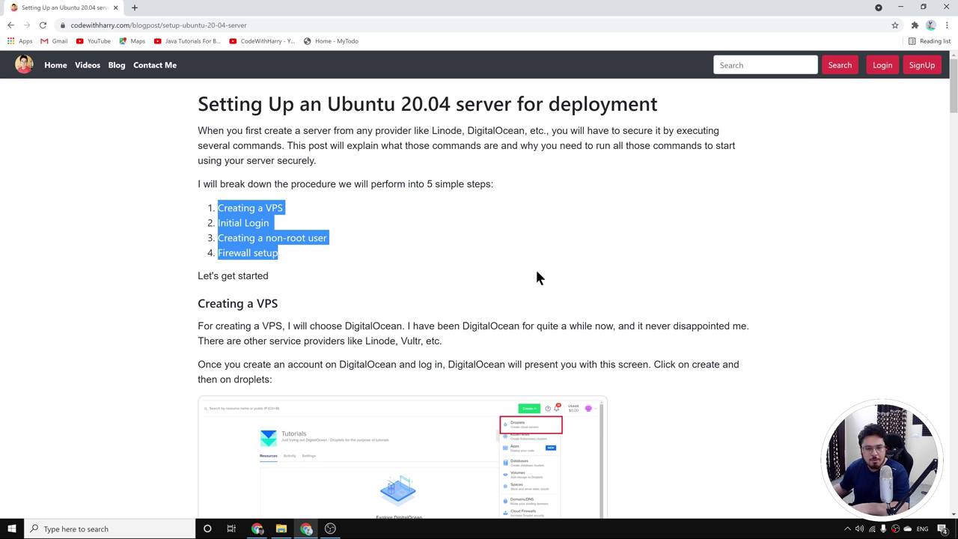
{"action": "scroll", "coordinate": [516, 265], "scroll_direction": "down", "scroll_amount": 2}
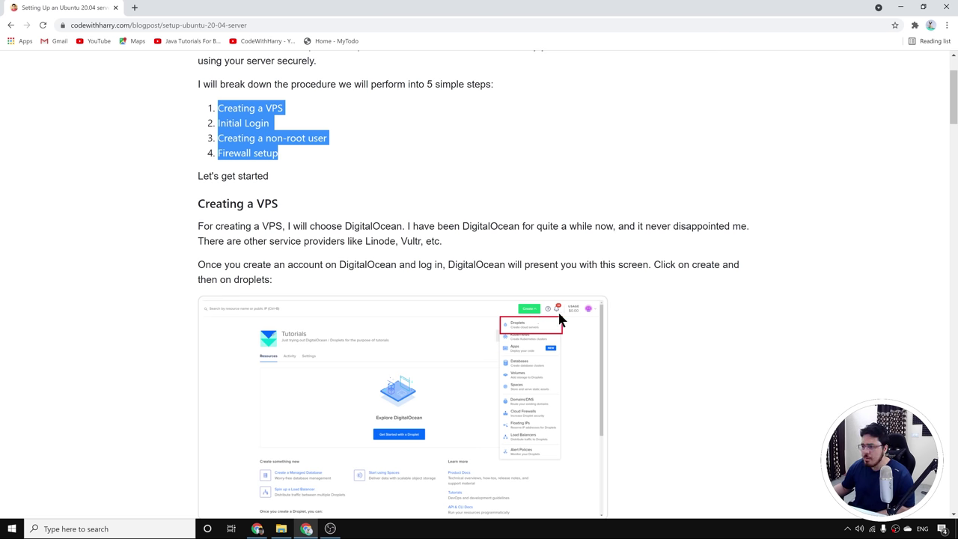
Step: Check the article's VPS instructions against DigitalOcean and start creating a new Droplet from the Tutorials project
{"action": "left_click", "coordinate": [256, 529]}
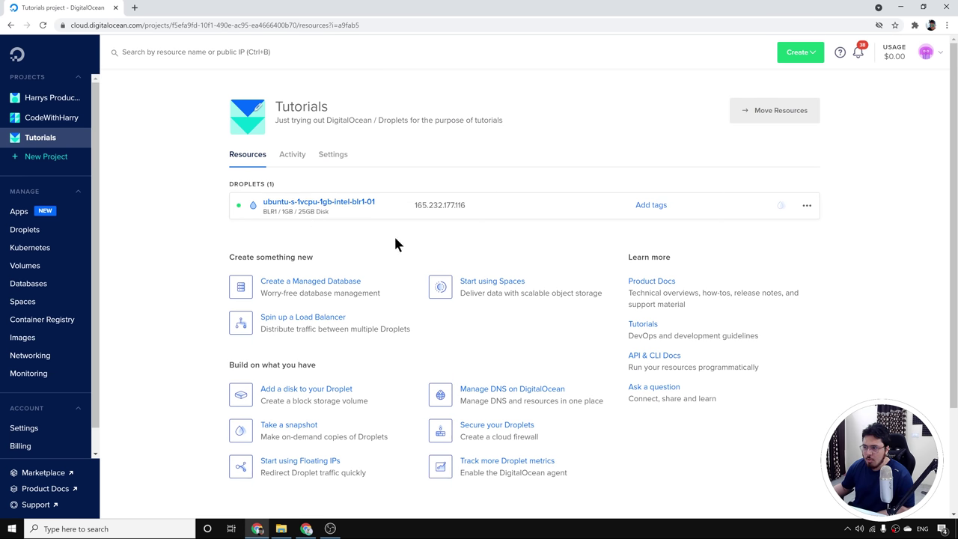
{"action": "left_click", "coordinate": [307, 528]}
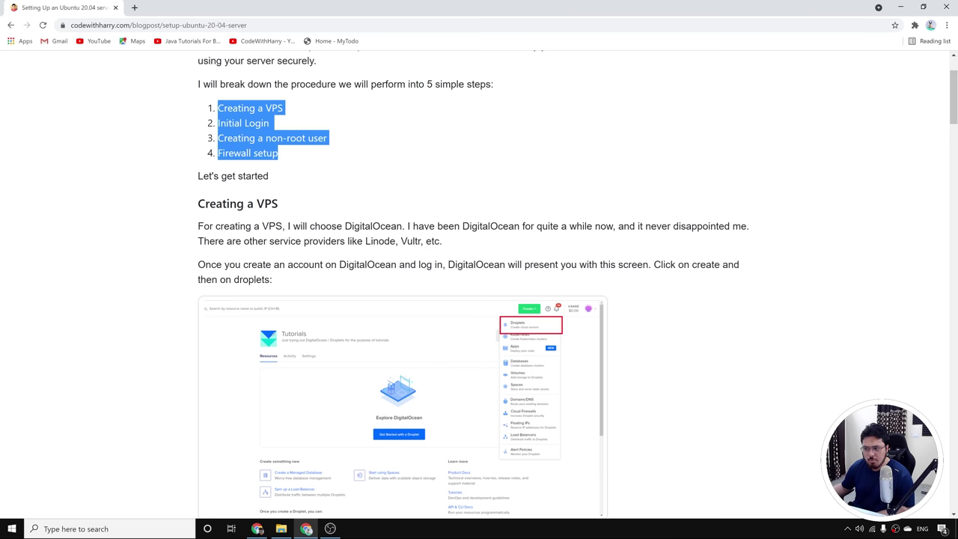
{"action": "left_click", "coordinate": [312, 485]}
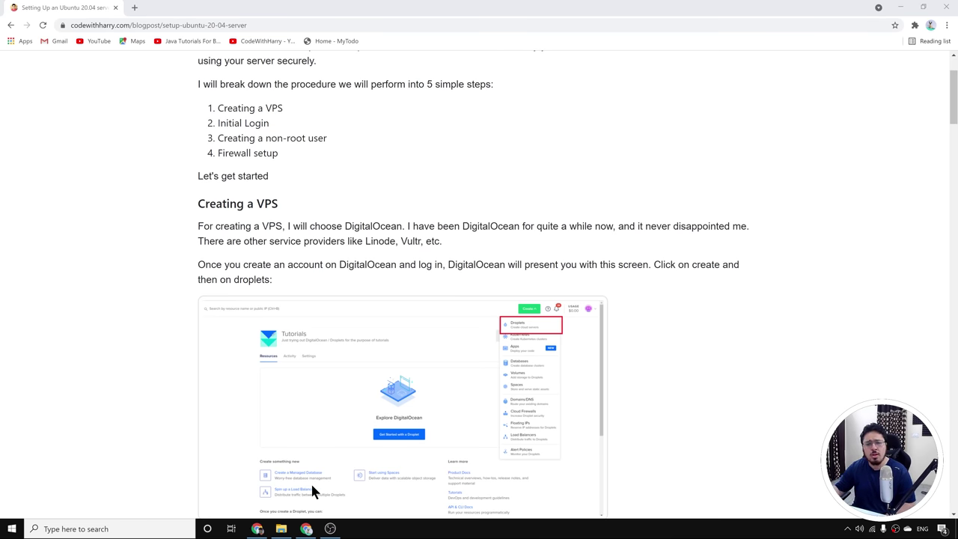
{"action": "left_click", "coordinate": [257, 528]}
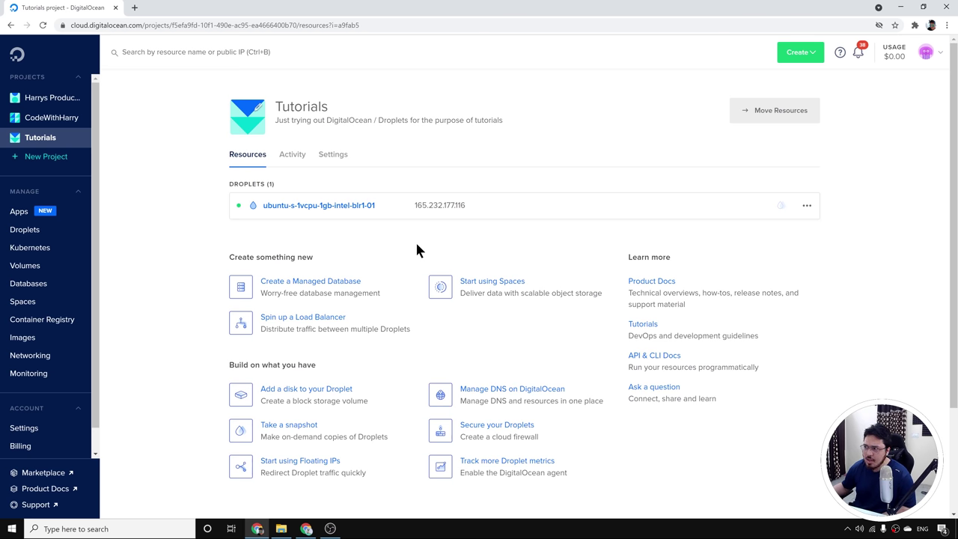
{"action": "left_click", "coordinate": [796, 52]}
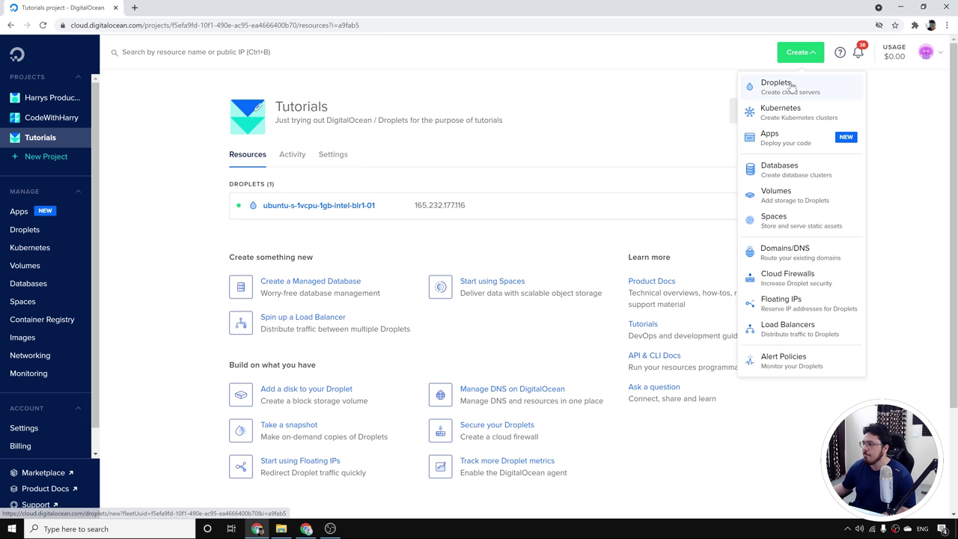
{"action": "left_click", "coordinate": [791, 88]}
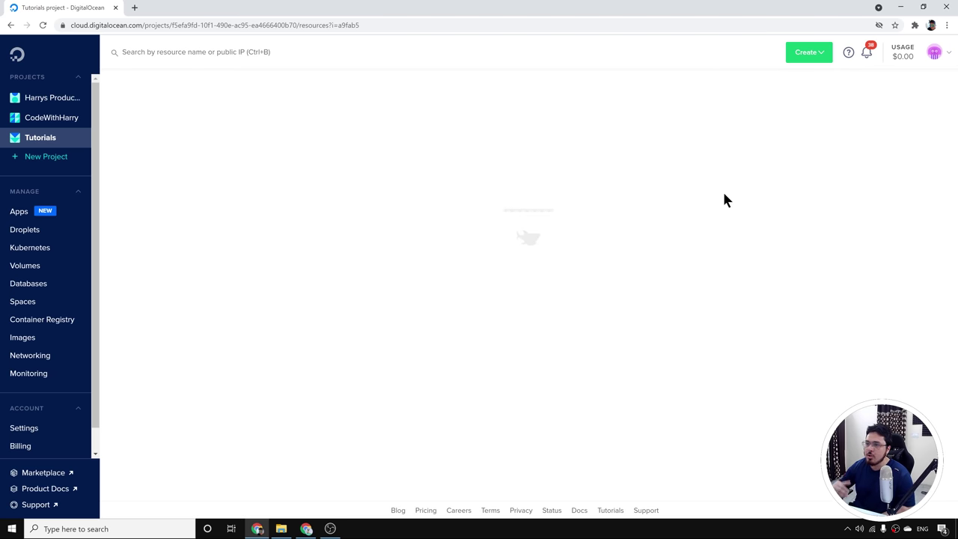
Step: Review the image, plan and datacenter region options marked in red in the setup article
{"action": "left_click", "coordinate": [306, 528]}
{"action": "scroll", "coordinate": [355, 331], "scroll_direction": "down", "scroll_amount": 1}
{"action": "scroll", "coordinate": [355, 332], "scroll_direction": "down", "scroll_amount": 2}
{"action": "scroll", "coordinate": [528, 195], "scroll_direction": "down", "scroll_amount": 5}
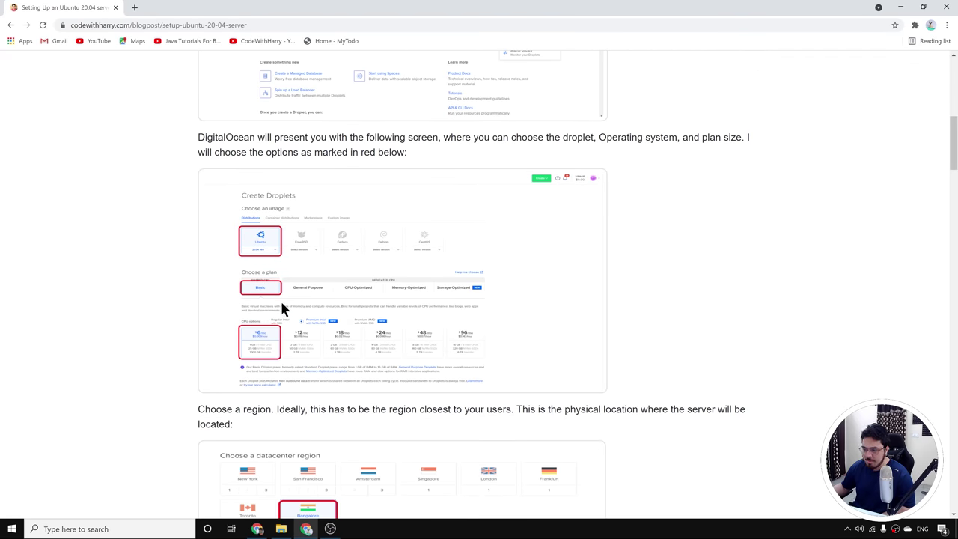
{"action": "scroll", "coordinate": [282, 308], "scroll_direction": "down", "scroll_amount": 2}
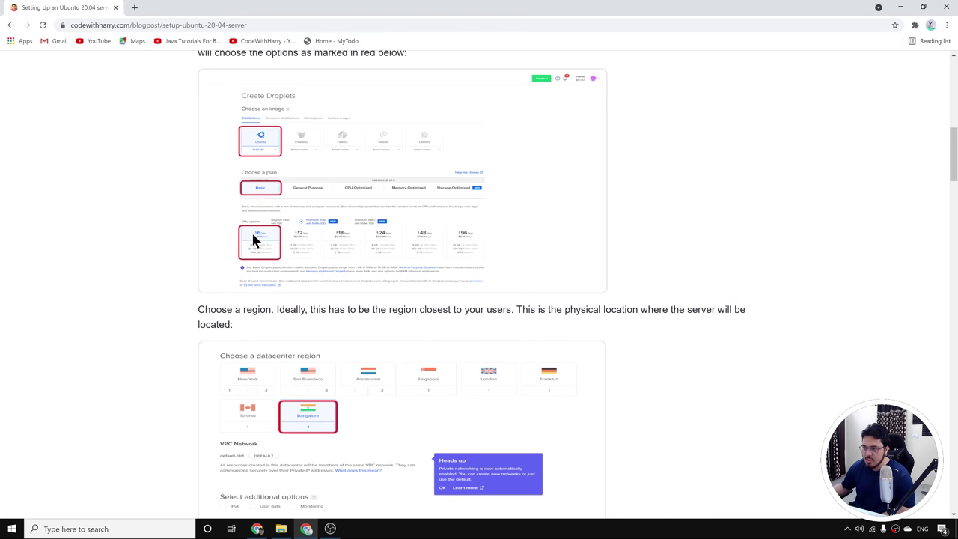
Step: Switch to DigitalOcean's Droplet creation form and set the Ubuntu image version to 20.04 (LTS) x64
{"action": "left_click", "coordinate": [256, 529]}
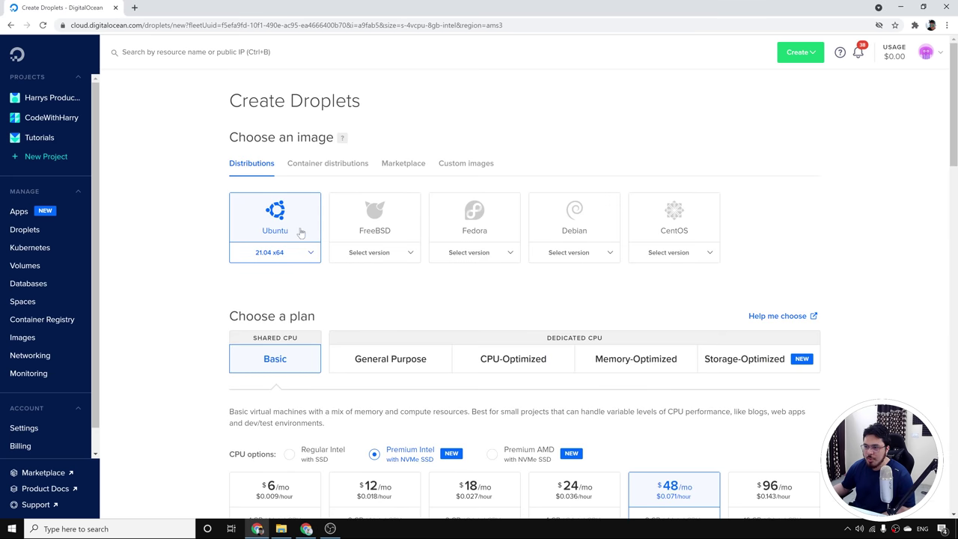
{"action": "left_click", "coordinate": [312, 253]}
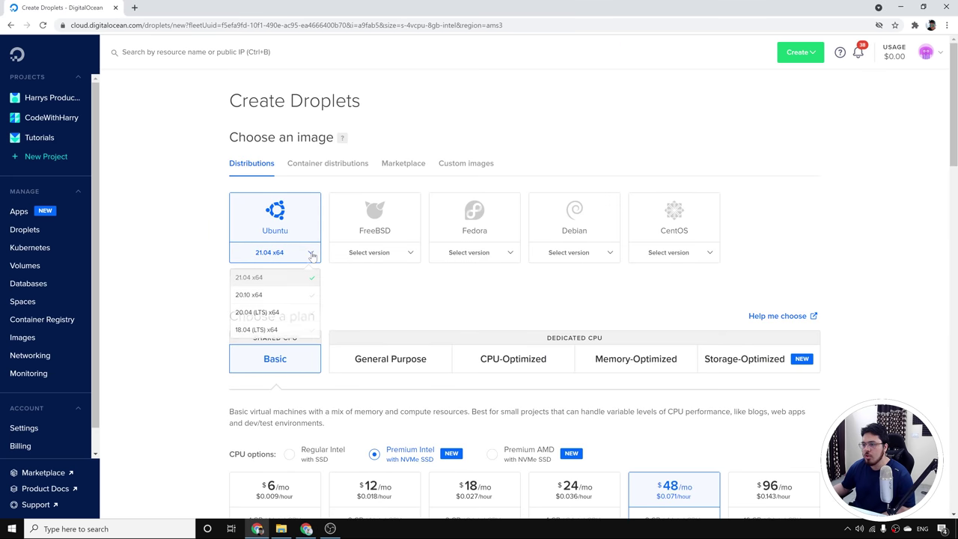
{"action": "left_click", "coordinate": [266, 296]}
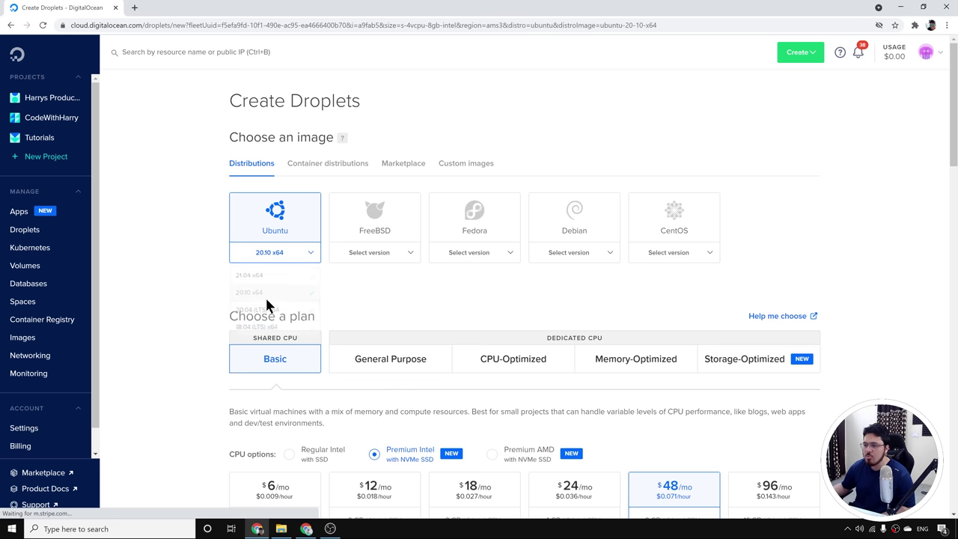
{"action": "scroll", "coordinate": [276, 281], "scroll_direction": "down", "scroll_amount": 1}
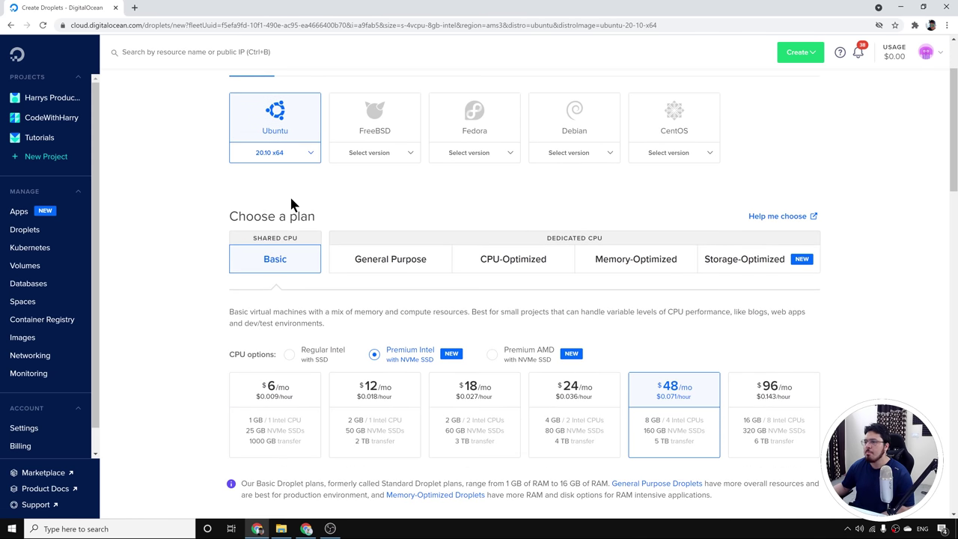
{"action": "left_click", "coordinate": [301, 153]}
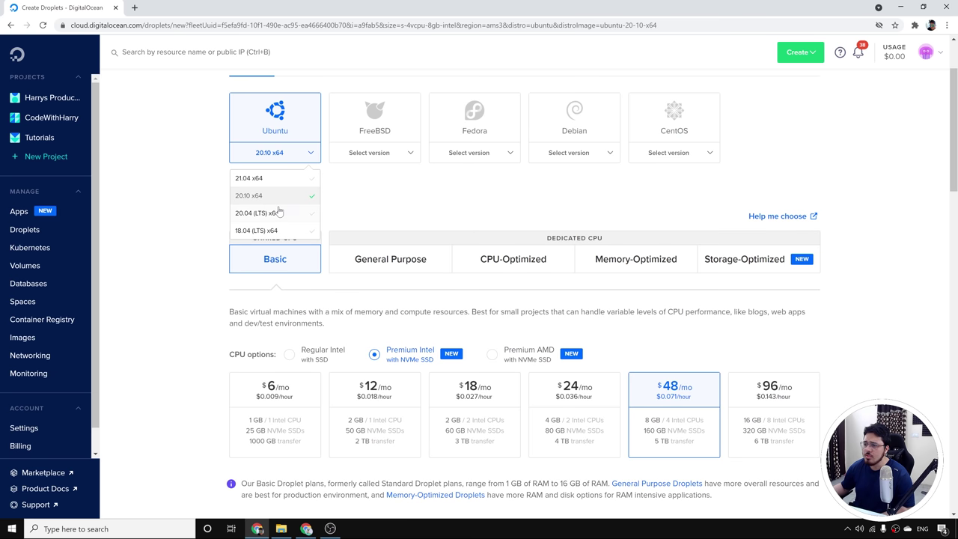
{"action": "scroll", "coordinate": [267, 214], "scroll_direction": "down", "scroll_amount": 1}
{"action": "scroll", "coordinate": [184, 235], "scroll_direction": "down", "scroll_amount": 1}
{"action": "scroll", "coordinate": [184, 234], "scroll_direction": "up", "scroll_amount": 2}
{"action": "left_click", "coordinate": [181, 224]}
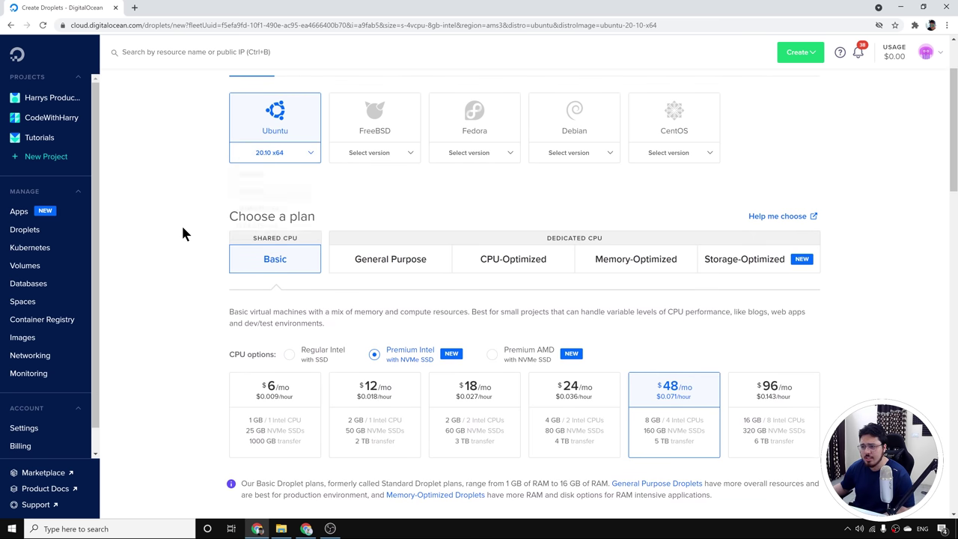
{"action": "left_click", "coordinate": [307, 153]}
{"action": "left_click_drag", "start_coordinate": [280, 213], "coordinate": [259, 214]}
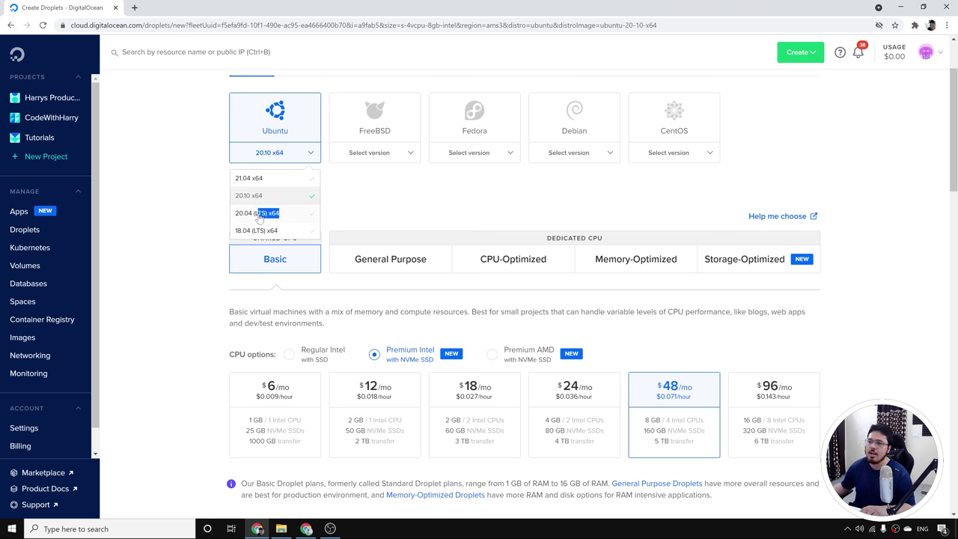
{"action": "left_click", "coordinate": [259, 214]}
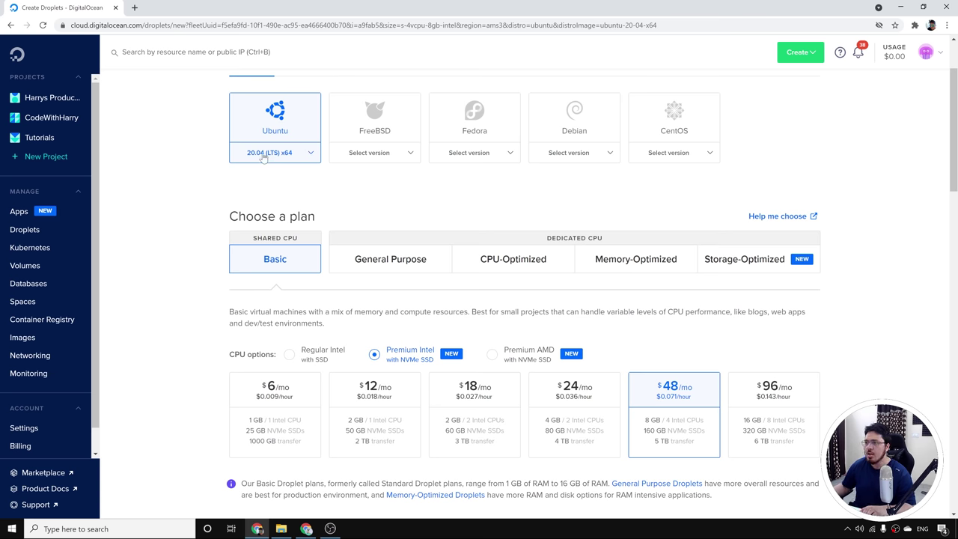
Step: Choose the Basic shared CPU plan with the $6/mo size offering 1 GB of RAM and 25 GB of storage
{"action": "left_click", "coordinate": [294, 261]}
{"action": "scroll", "coordinate": [479, 300], "scroll_direction": "down", "scroll_amount": 1}
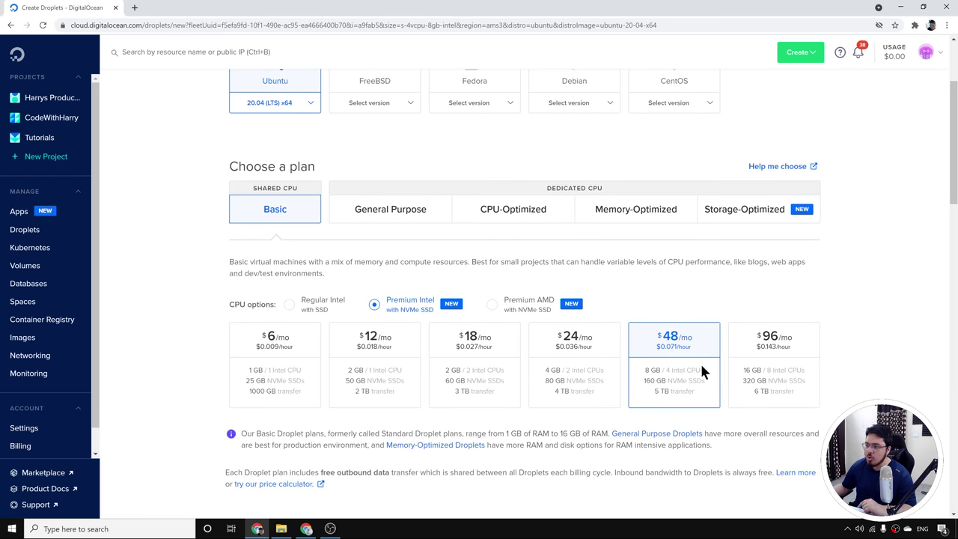
{"action": "left_click", "coordinate": [281, 348]}
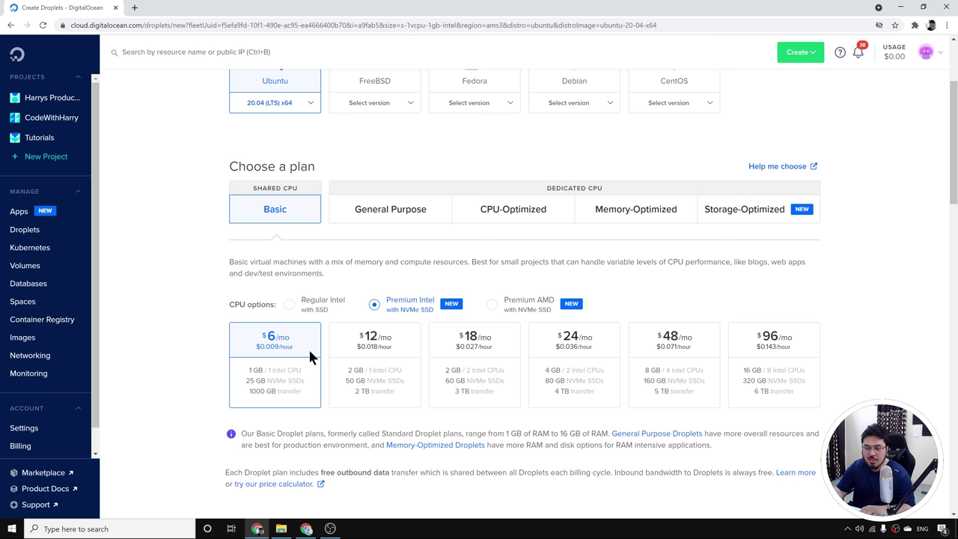
{"action": "scroll", "coordinate": [247, 330], "scroll_direction": "down", "scroll_amount": 1}
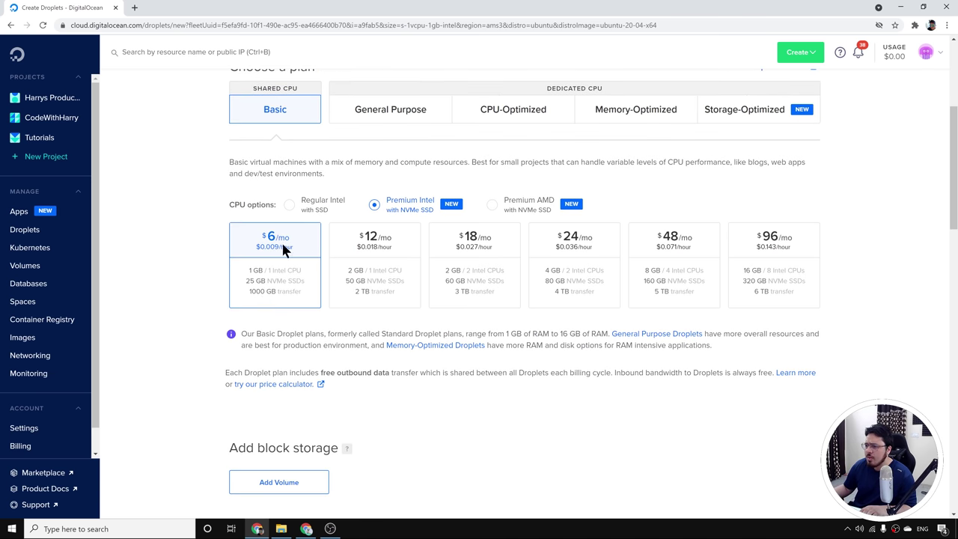
Step: Compare the Regular Intel, Premium Intel and Premium AMD CPU options and choose Regular Intel with SSD at $5/mo
{"action": "left_click", "coordinate": [311, 205]}
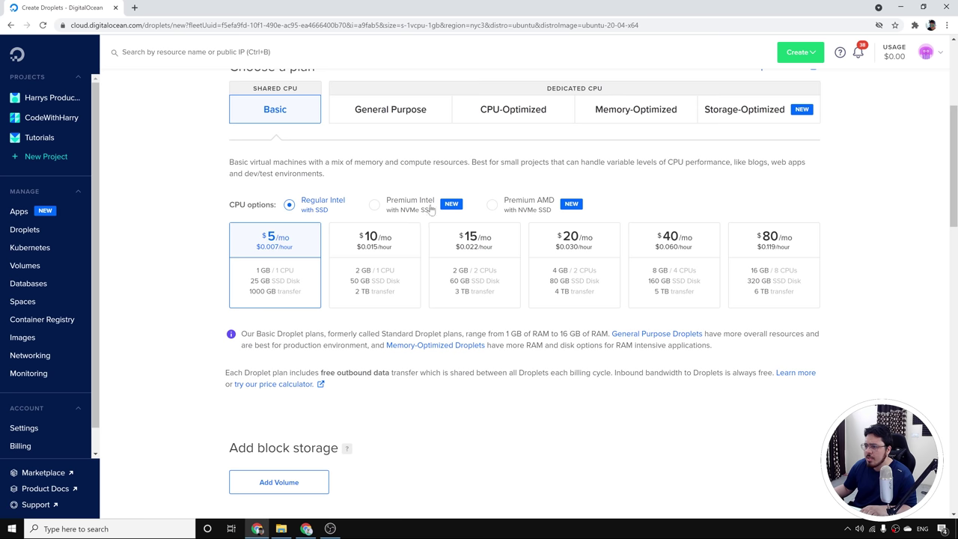
{"action": "left_click", "coordinate": [400, 210]}
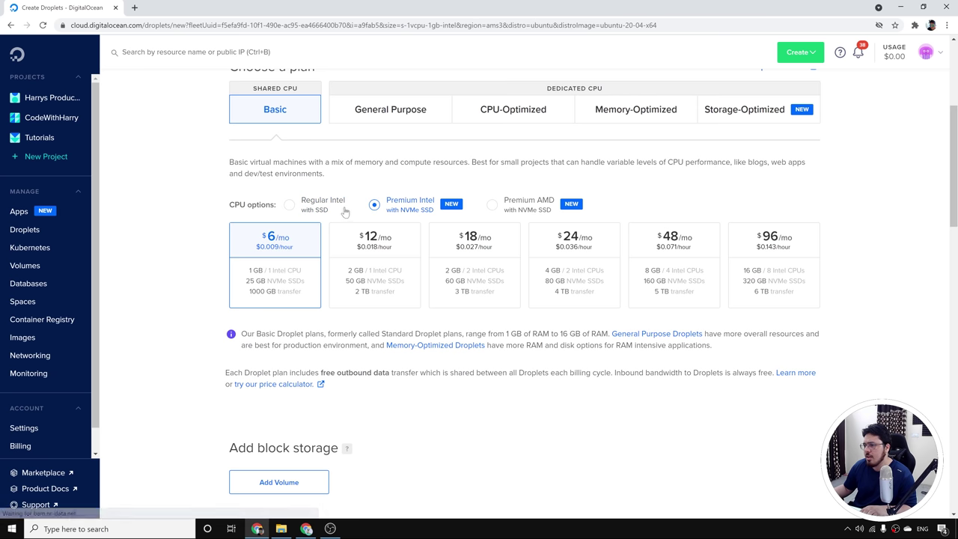
{"action": "left_click", "coordinate": [322, 207]}
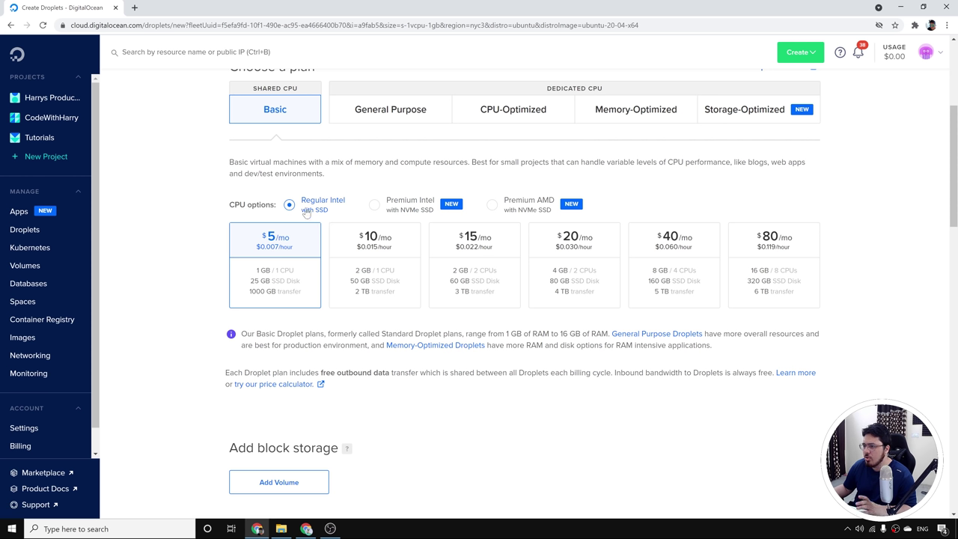
{"action": "left_click", "coordinate": [526, 203]}
{"action": "left_click", "coordinate": [297, 204]}
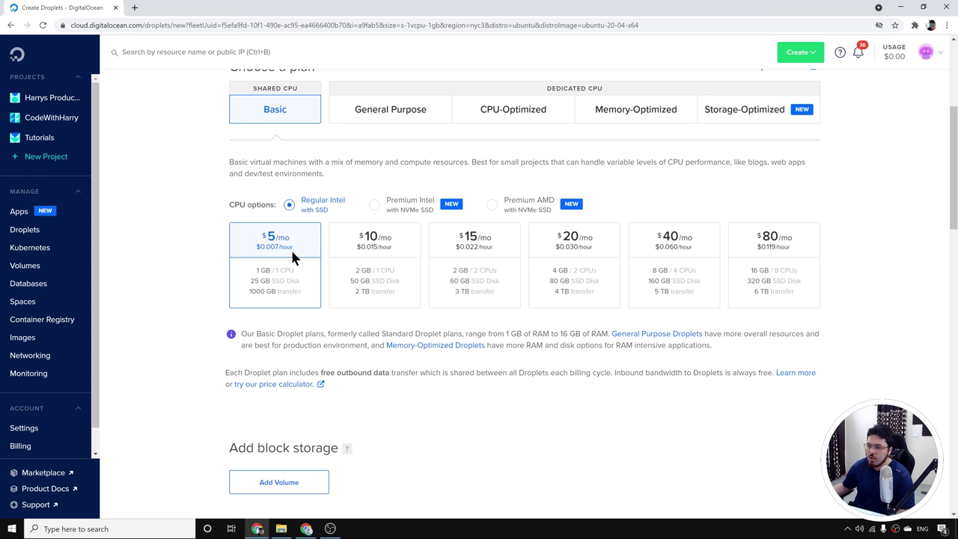
{"action": "left_click_drag", "start_coordinate": [294, 250], "coordinate": [257, 254]}
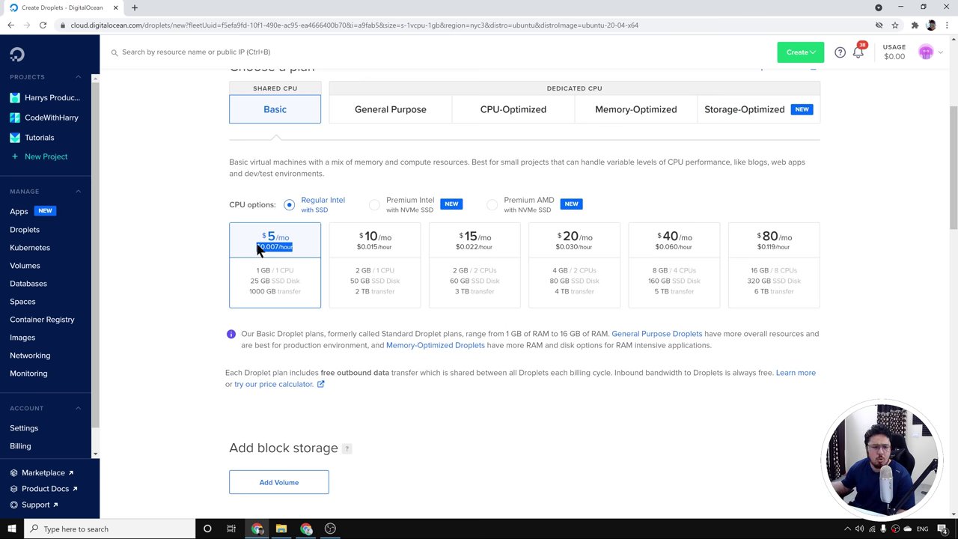
Step: Choose Bangalore 1 as the Droplet's datacenter region
{"action": "scroll", "coordinate": [273, 254], "scroll_direction": "down", "scroll_amount": 3}
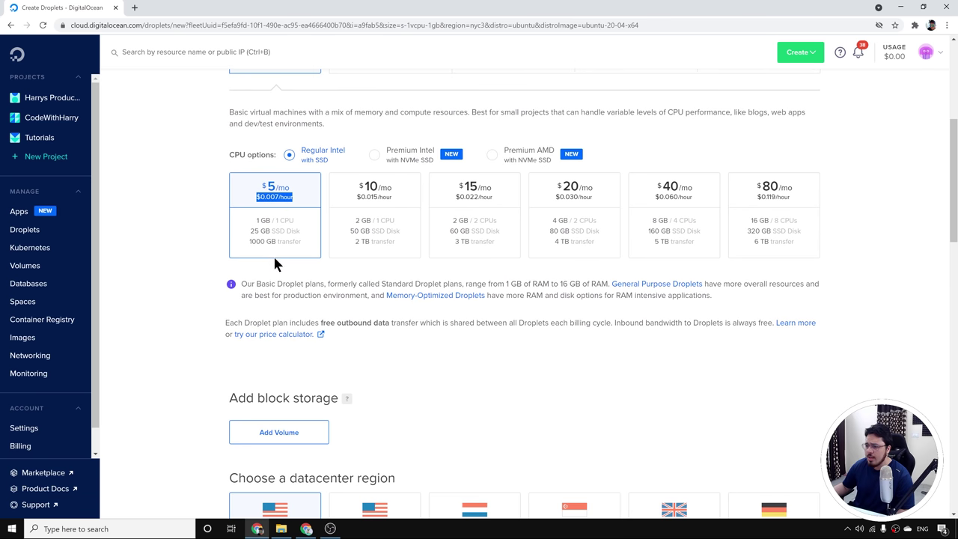
{"action": "left_click_drag", "start_coordinate": [289, 279], "coordinate": [407, 285]}
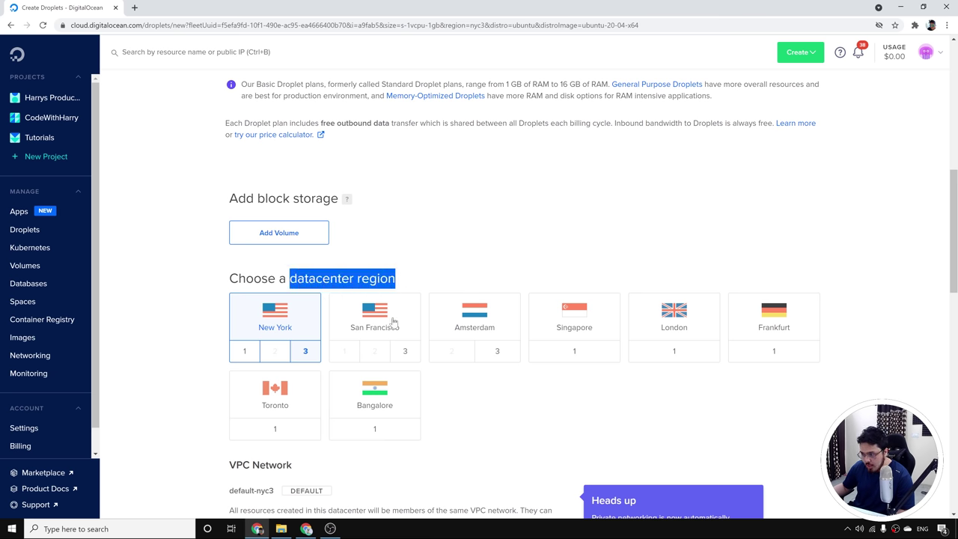
{"action": "left_click", "coordinate": [371, 386]}
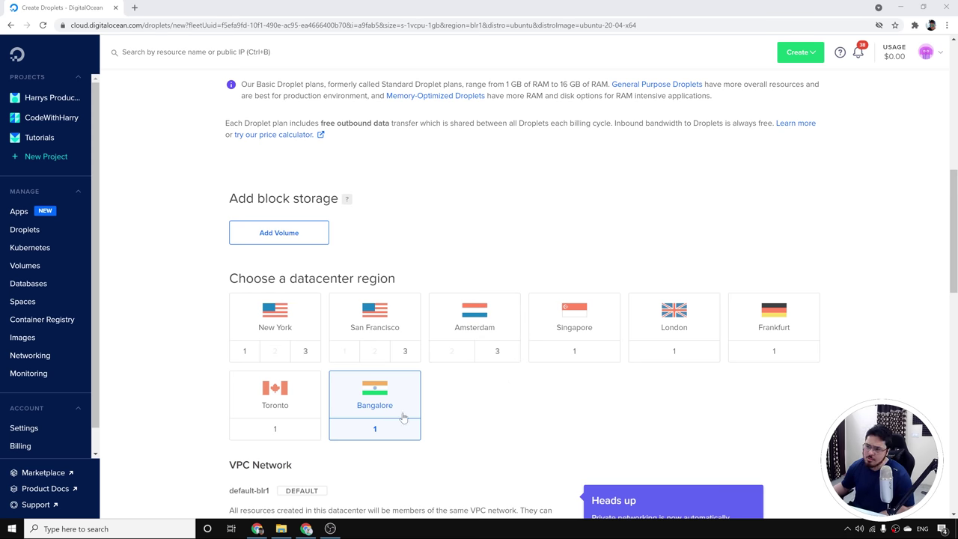
Step: Switch the Droplet's authentication method from SSH keys to Password and paste the root password
{"action": "scroll", "coordinate": [403, 420], "scroll_direction": "down", "scroll_amount": 3}
{"action": "scroll", "coordinate": [404, 211], "scroll_direction": "down", "scroll_amount": 2}
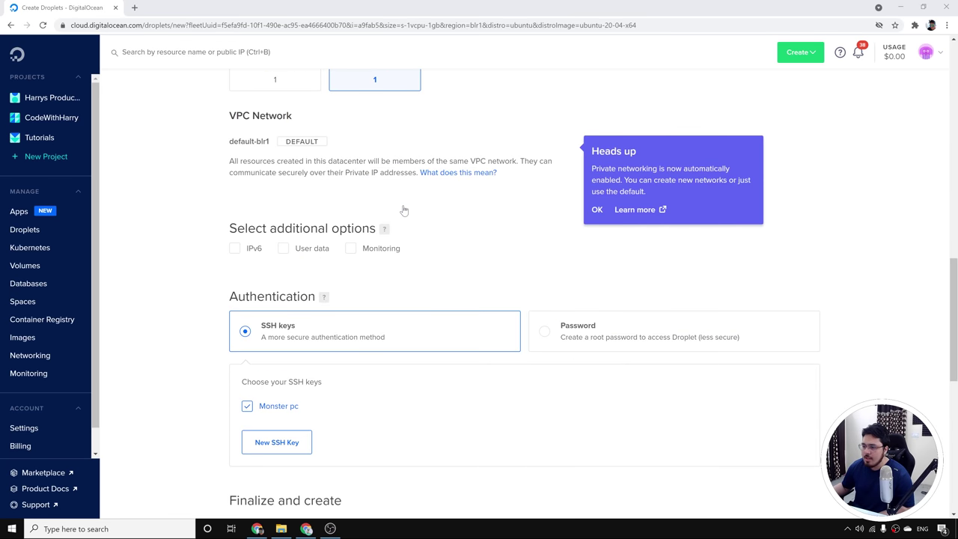
{"action": "scroll", "coordinate": [440, 212], "scroll_direction": "down", "scroll_amount": 1}
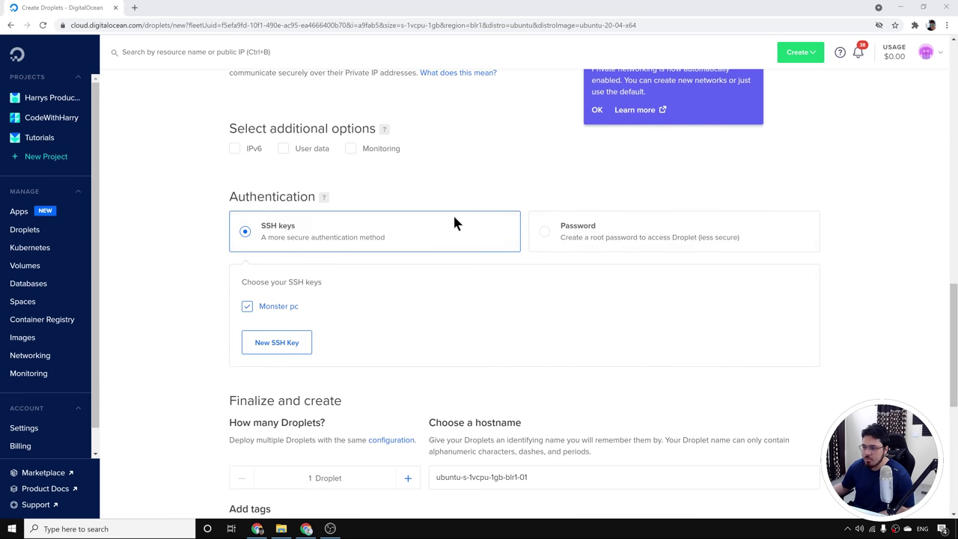
{"action": "left_click", "coordinate": [614, 232]}
{"action": "key", "text": "ctrl+v"}
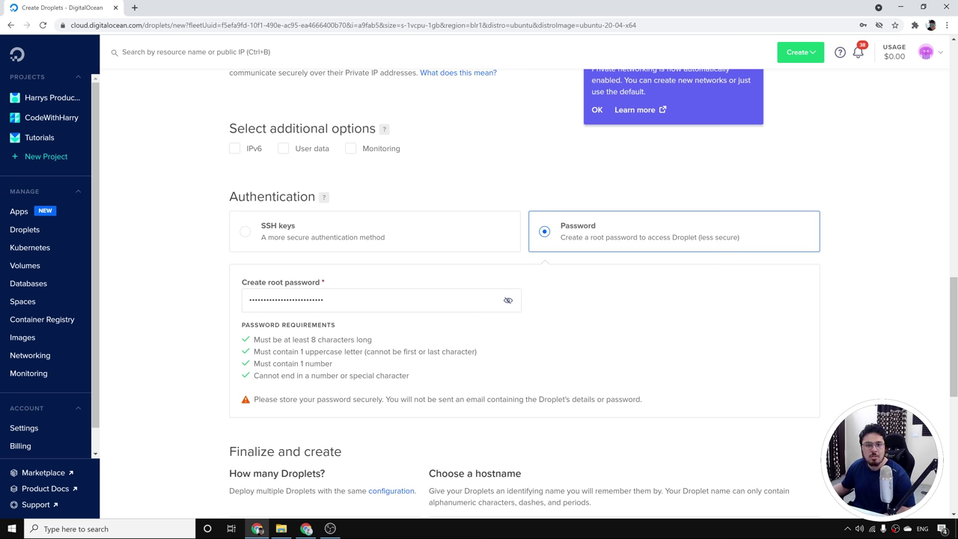
Step: Replace the Droplet's default hostname with codewithharry
{"action": "scroll", "coordinate": [481, 298], "scroll_direction": "down", "scroll_amount": 2}
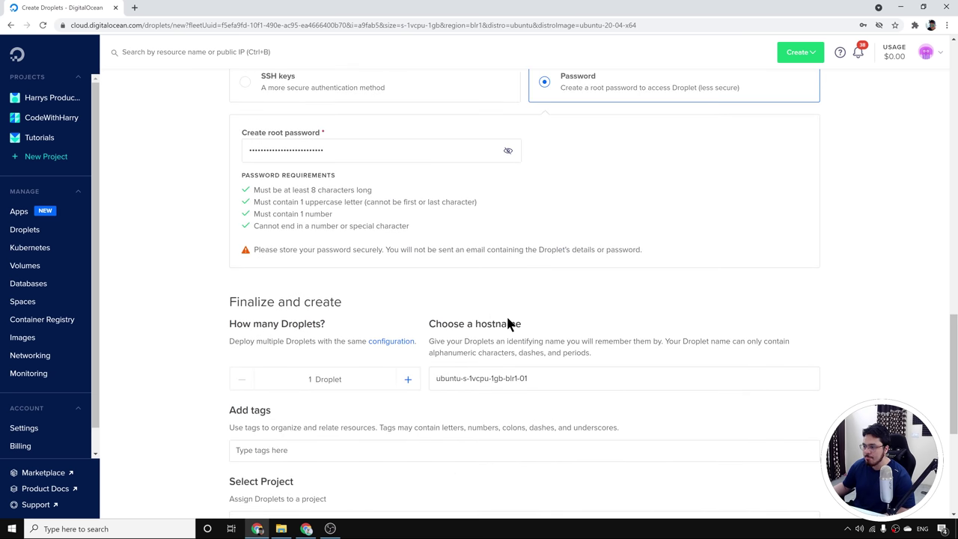
{"action": "key", "text": "Tab"}
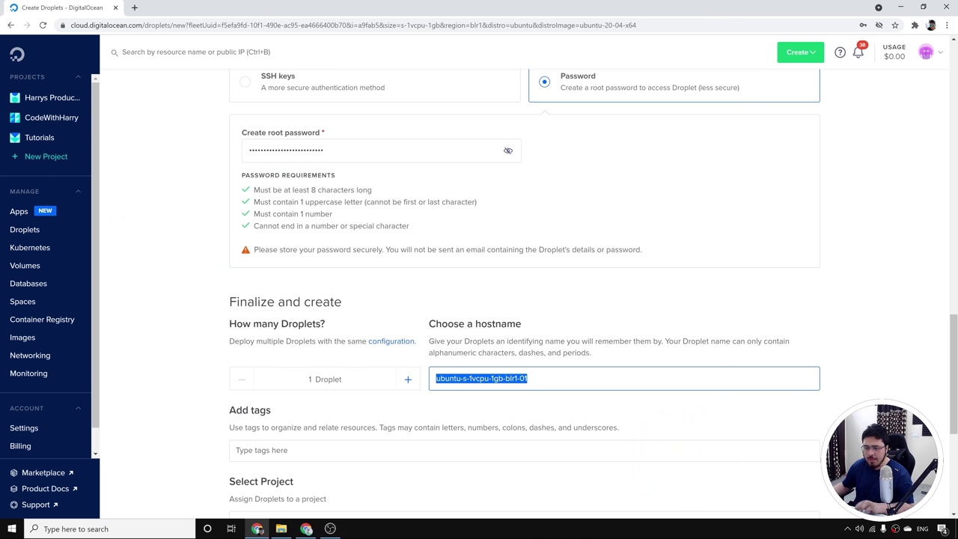
{"action": "left_click", "coordinate": [563, 383]}
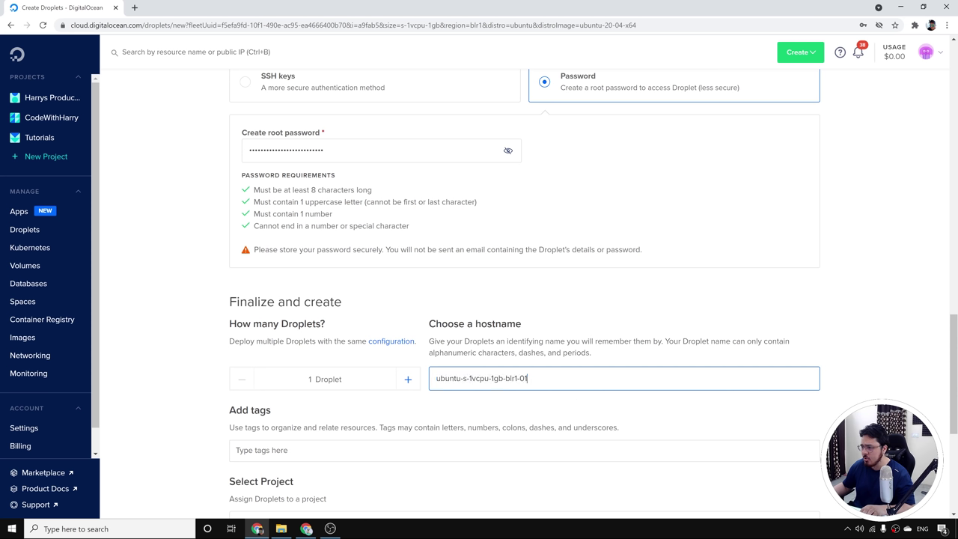
{"action": "key", "text": "ctrl+a"}
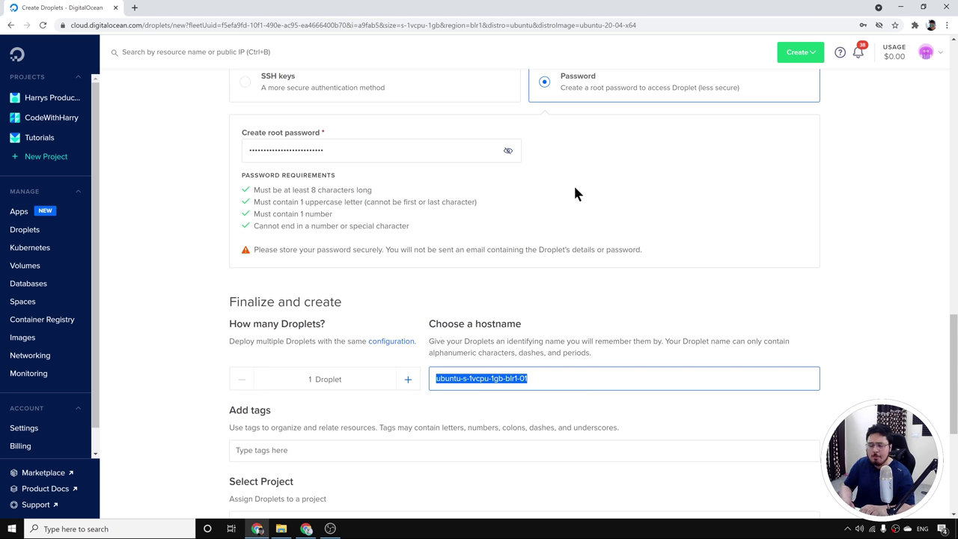
{"action": "type", "text": "changedhost"}
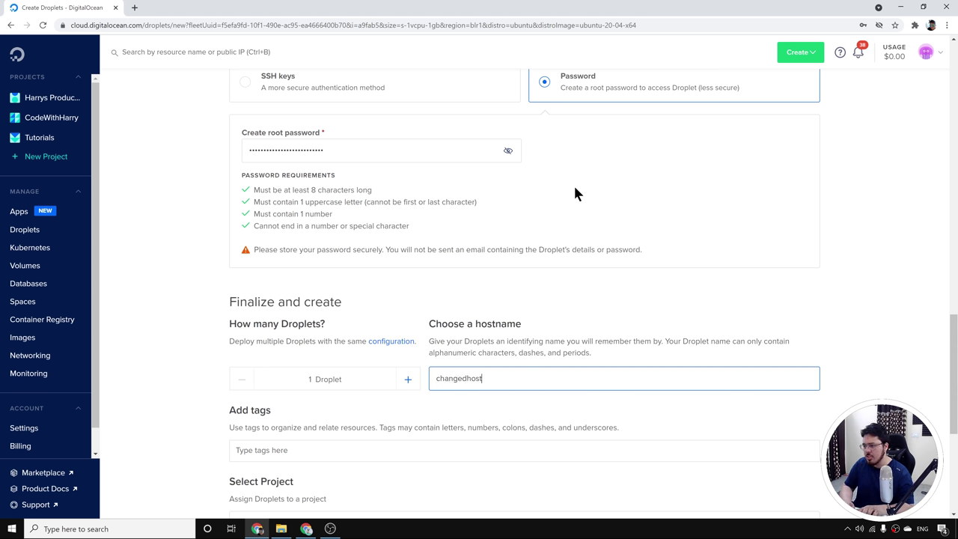
{"action": "key", "text": "ctrl+a"}
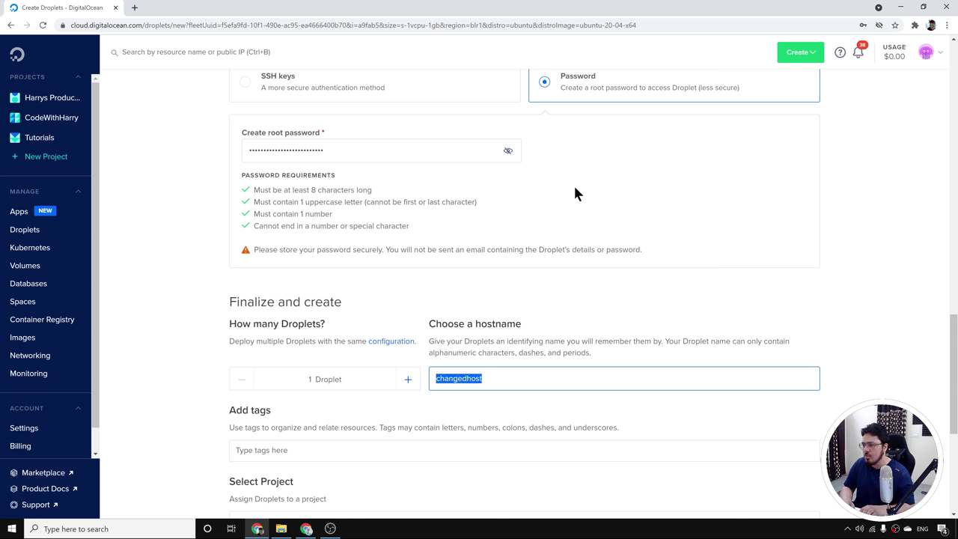
{"action": "type", "text": "companyname"}
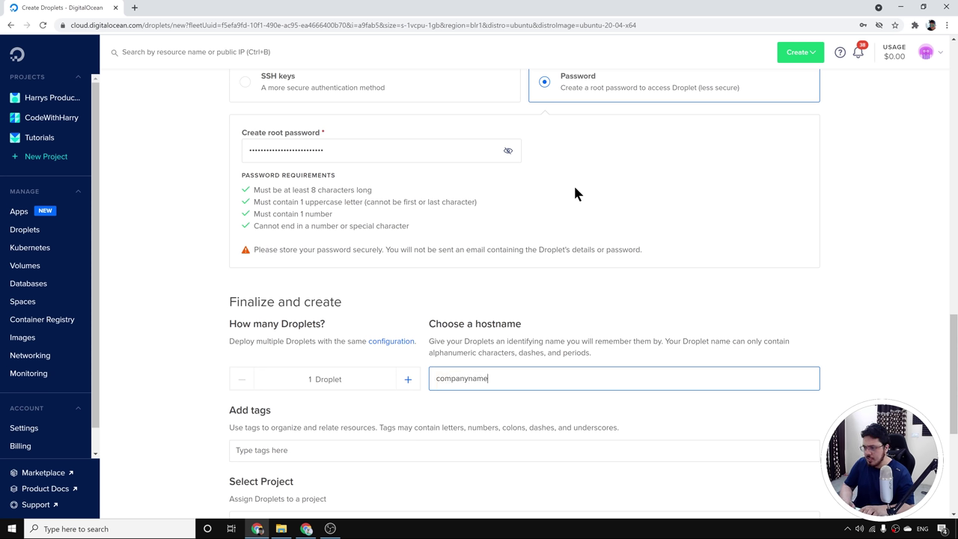
{"action": "key", "text": "ctrl+a"}
{"action": "type", "text": "codewithharry"}
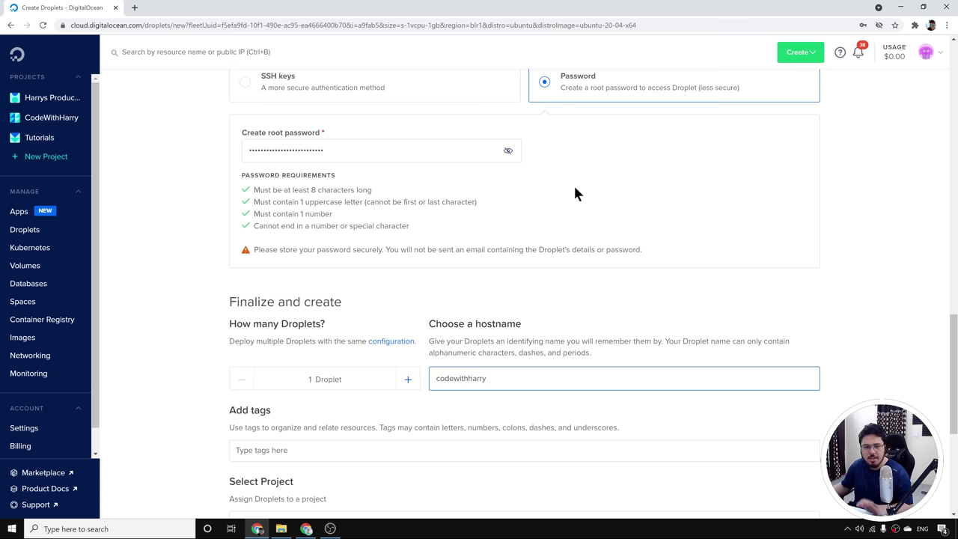
Step: Create the configured Droplet and look at its public IP address in the Tutorials project
{"action": "scroll", "coordinate": [531, 261], "scroll_direction": "down", "scroll_amount": 3}
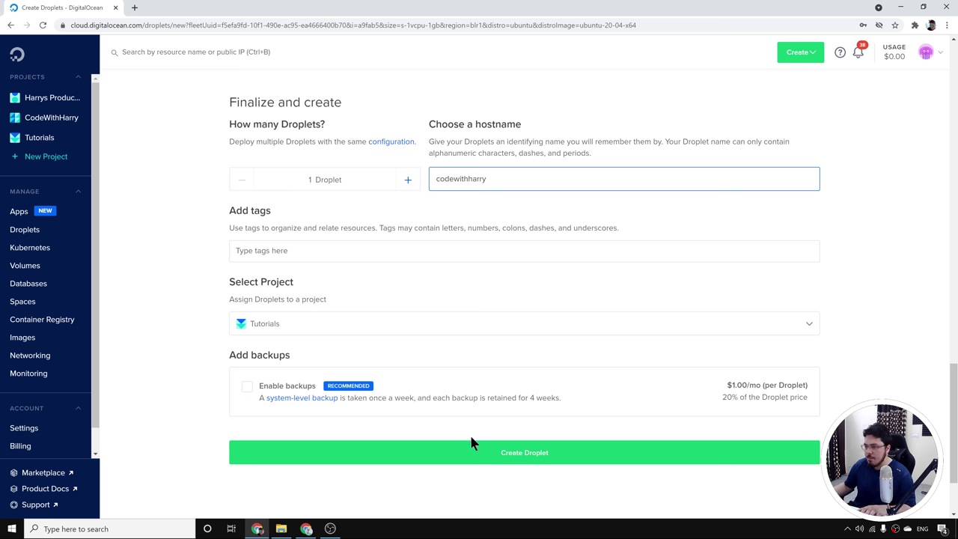
{"action": "left_click", "coordinate": [559, 454]}
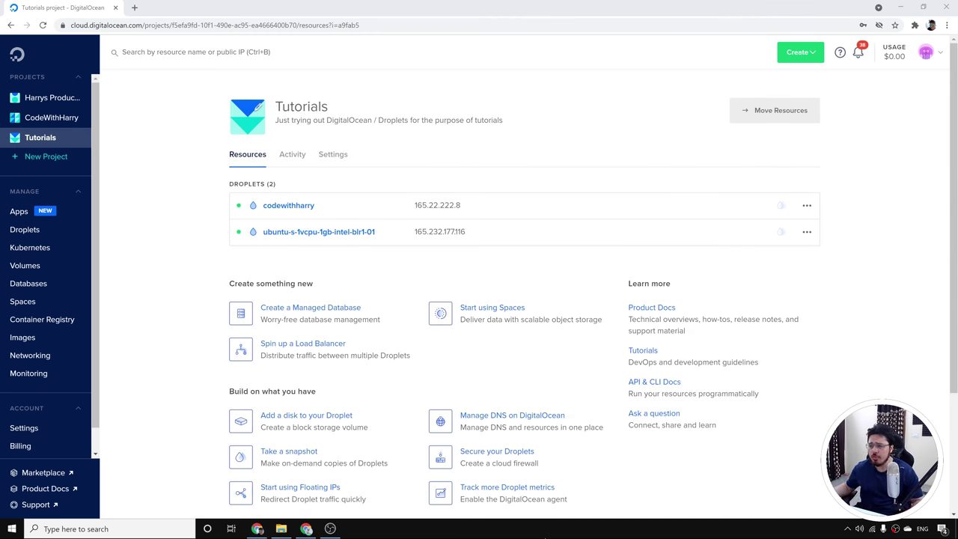
{"action": "mouse_move", "coordinate": [473, 207]}
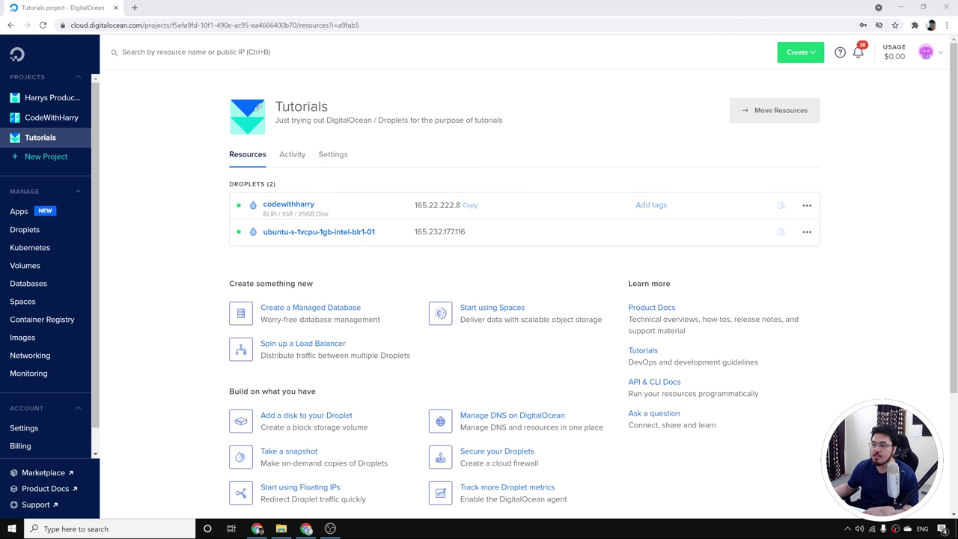
Step: Return to the Ubuntu setup article and read the Initial Login section on connecting to the server over SSH
{"action": "left_click", "coordinate": [306, 528]}
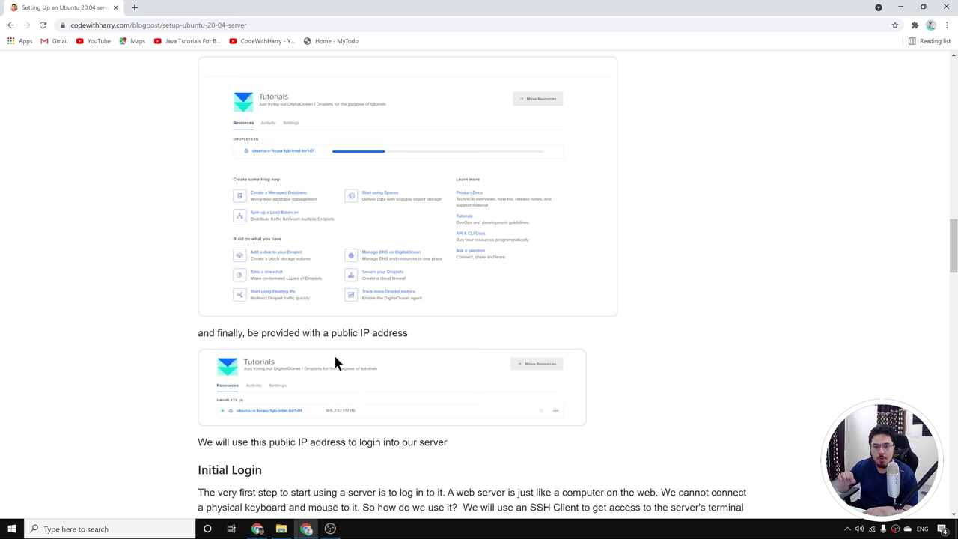
{"action": "scroll", "coordinate": [334, 363], "scroll_direction": "down", "scroll_amount": 4}
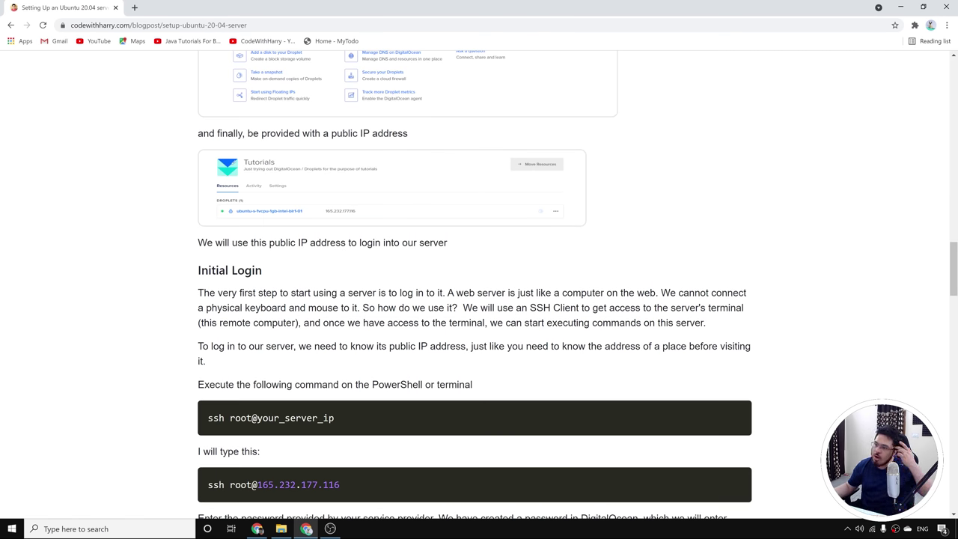
Step: Review the article's login explanation and the server IP placeholder in the ssh root@your_server_ip command
{"action": "scroll", "coordinate": [223, 165], "scroll_direction": "down", "scroll_amount": 2}
{"action": "left_click_drag", "start_coordinate": [197, 170], "coordinate": [273, 171]}
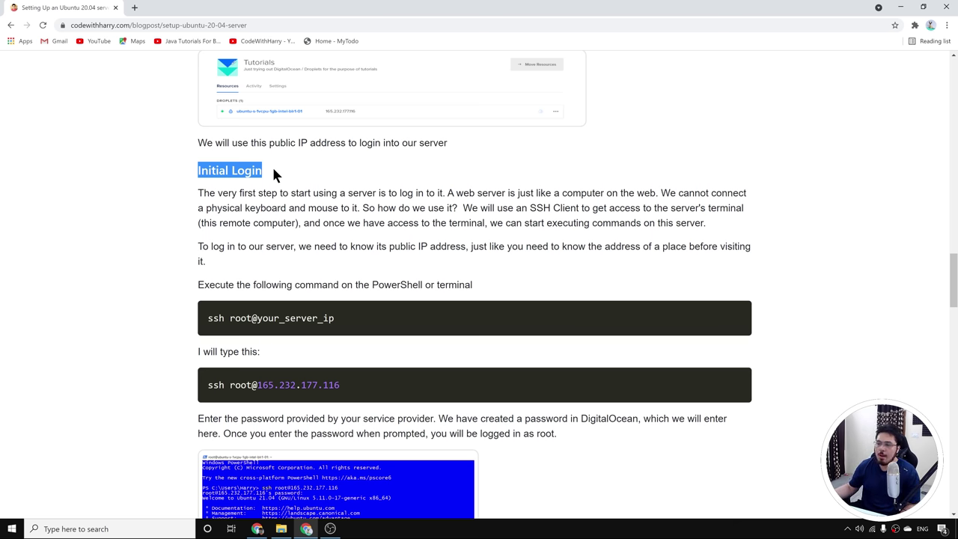
{"action": "left_click_drag", "start_coordinate": [241, 193], "coordinate": [552, 193]}
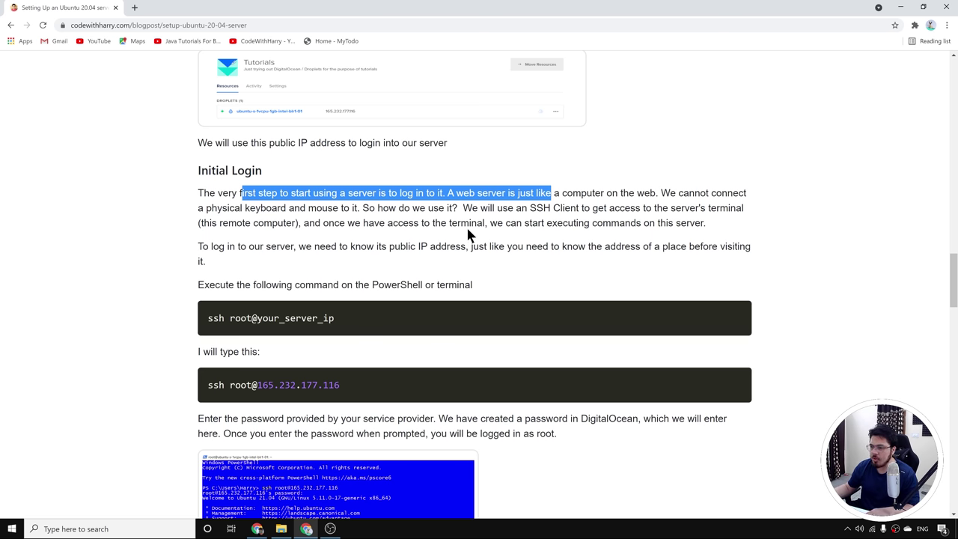
{"action": "left_click", "coordinate": [262, 317]}
{"action": "left_click_drag", "start_coordinate": [208, 319], "coordinate": [341, 322]}
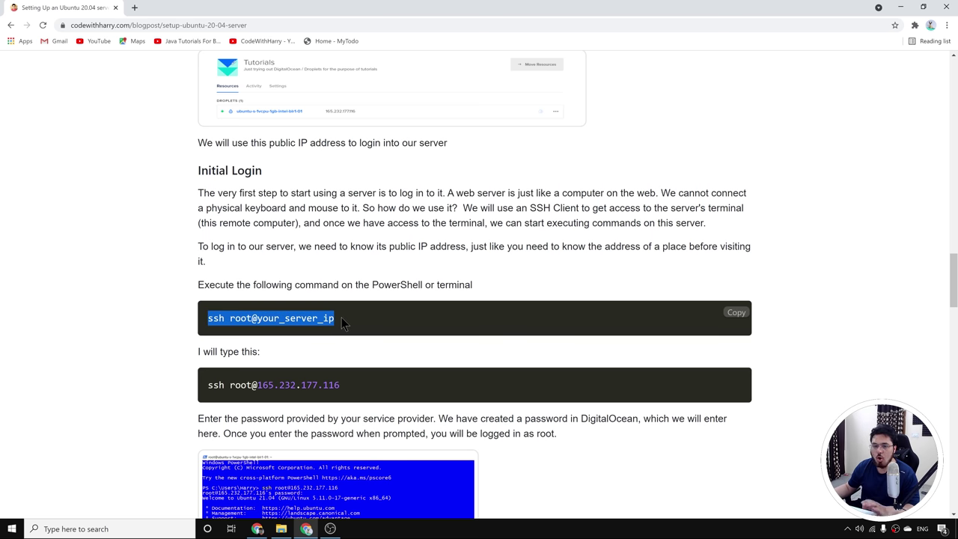
{"action": "left_click", "coordinate": [342, 317]}
{"action": "left_click_drag", "start_coordinate": [256, 318], "coordinate": [335, 318]}
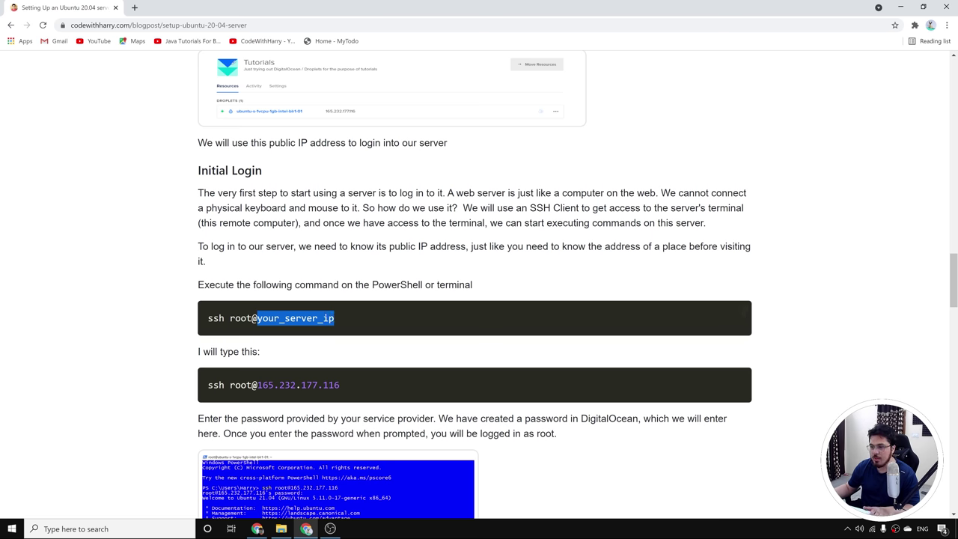
Step: Open Windows PowerShell and paste the article's ssh root@your_server_ip command at the prompt without running it
{"action": "key", "text": "super"}
{"action": "key", "text": "super+x"}
{"action": "left_click", "coordinate": [66, 391]}
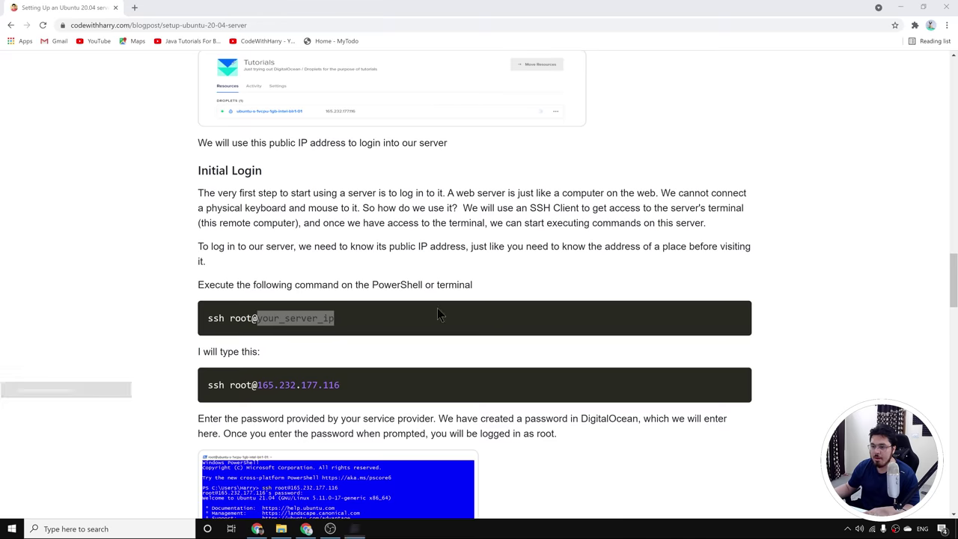
{"action": "left_click", "coordinate": [36, 241]}
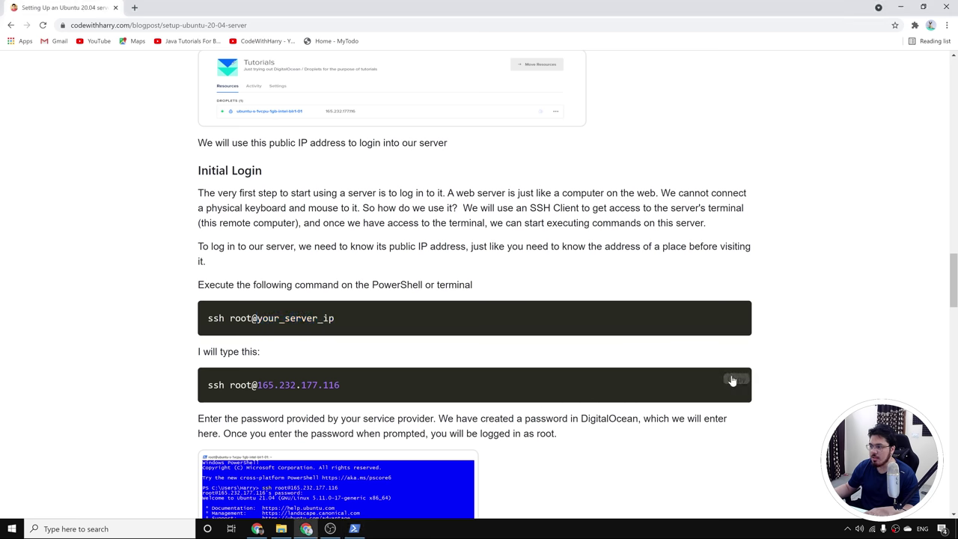
{"action": "left_click", "coordinate": [737, 318]}
{"action": "left_click", "coordinate": [355, 529]}
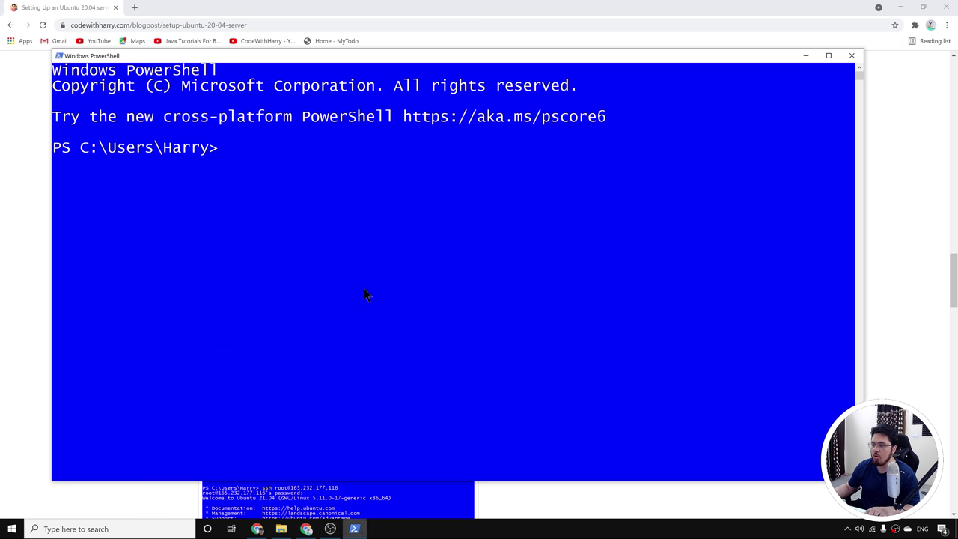
{"action": "right_click", "coordinate": [243, 148]}
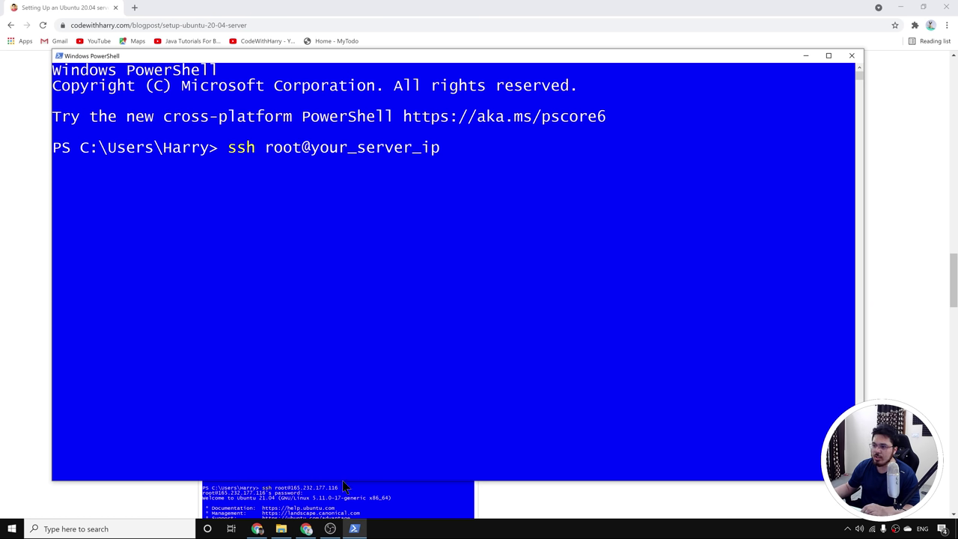
{"action": "left_click", "coordinate": [306, 528]}
{"action": "mouse_move", "coordinate": [465, 212]}
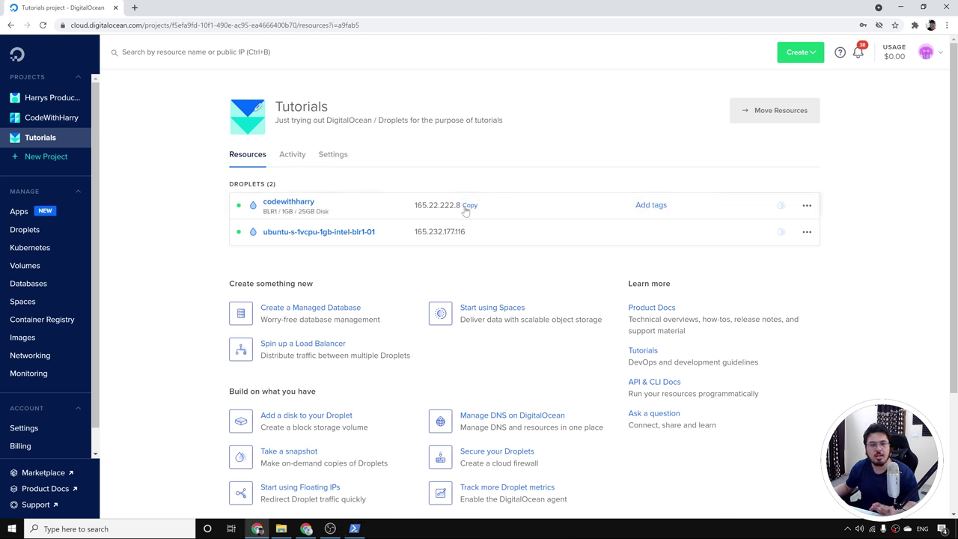
{"action": "left_click", "coordinate": [355, 528]}
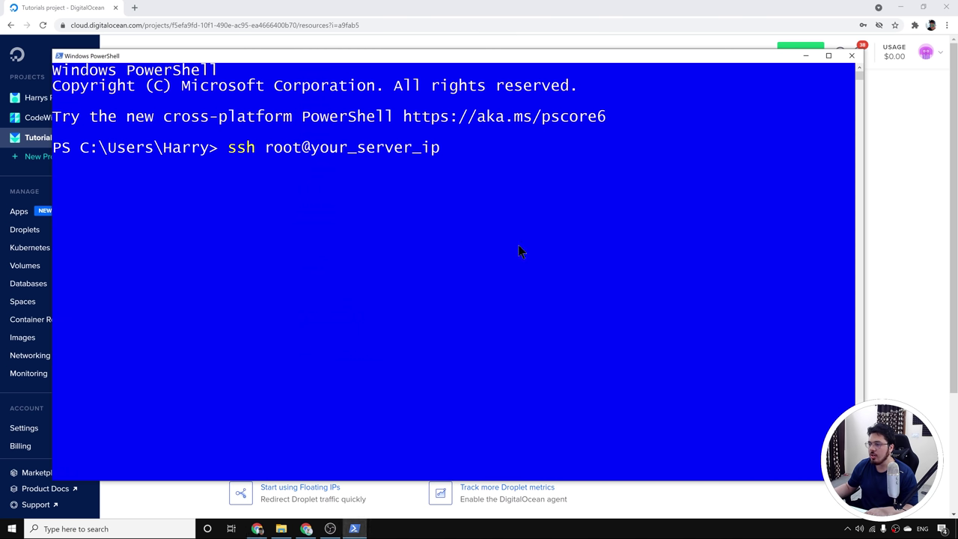
{"action": "key", "text": "BackSpace"}
{"action": "key", "text": "BackSpace"}
{"action": "key", "text": "BackSpace"}
{"action": "key", "text": "BackSpace"}
{"action": "key", "text": "BackSpace"}
{"action": "key", "text": "BackSpace"}
{"action": "key", "text": "BackSpace"}
{"action": "key", "text": "BackSpace"}
{"action": "key", "text": "BackSpace"}
{"action": "key", "text": "BackSpace"}
{"action": "key", "text": "BackSpace"}
{"action": "key", "text": "BackSpace"}
{"action": "key", "text": "BackSpace"}
{"action": "key", "text": "BackSpace"}
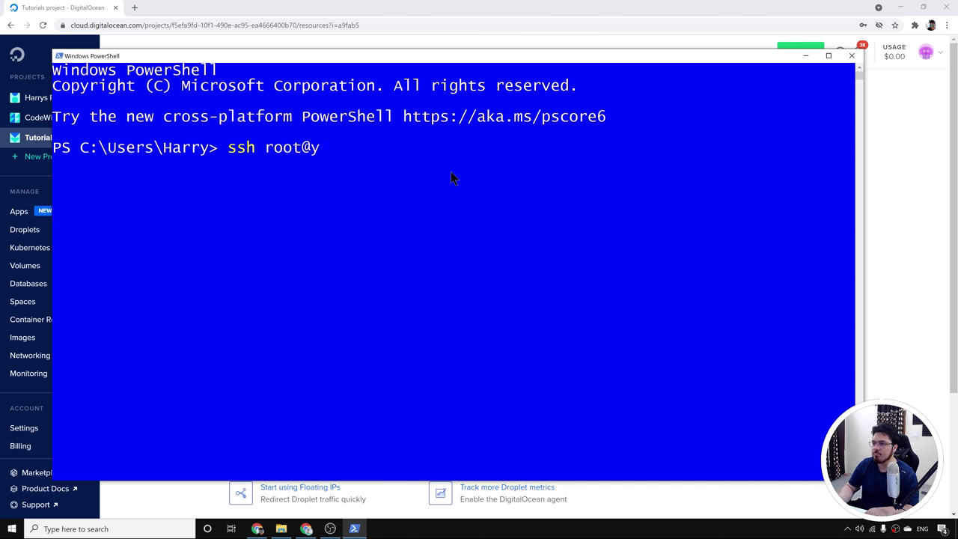
{"action": "key", "text": "ctrl+v"}
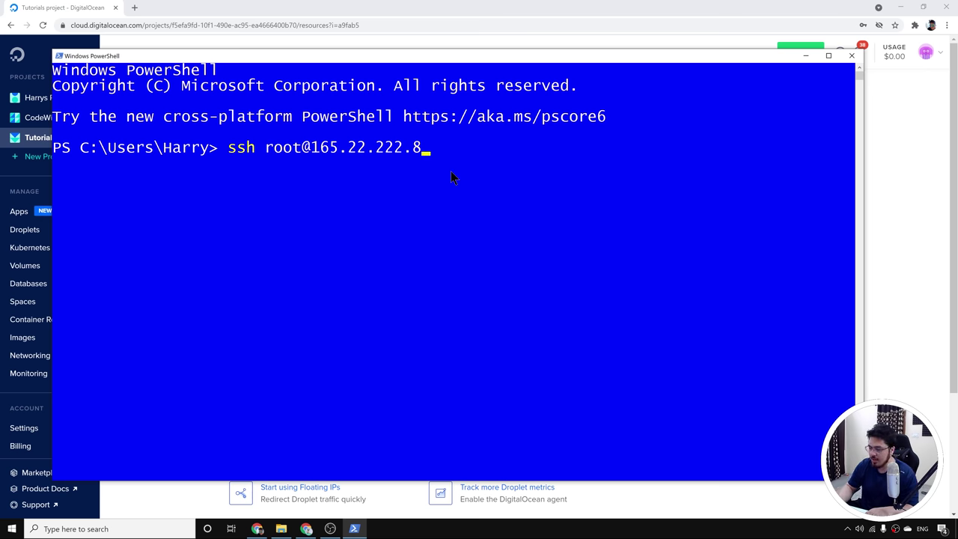
Step: Run the SSH command, answer yes to trusting the host, and enter the root password to log in
{"action": "key", "text": "Return"}
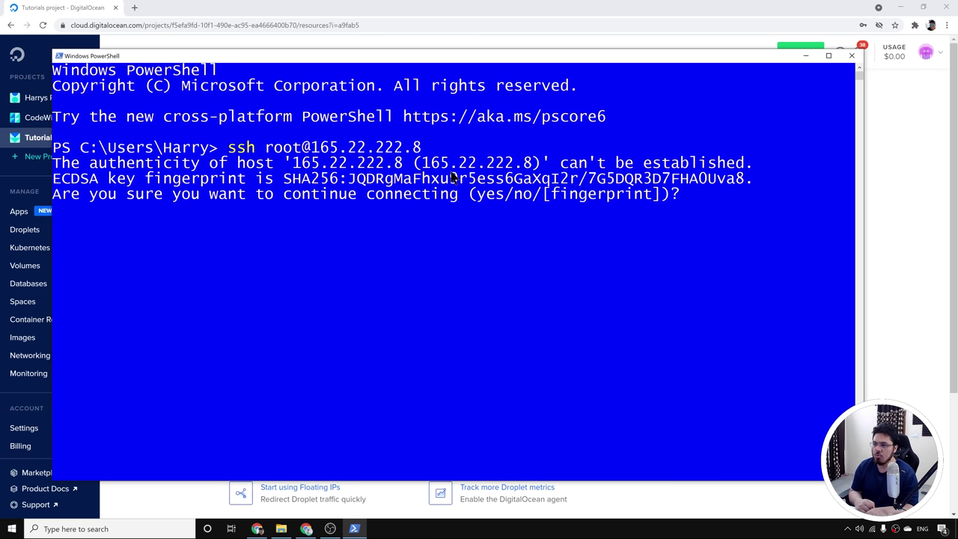
{"action": "type", "text": "yes"}
{"action": "key", "text": "Return"}
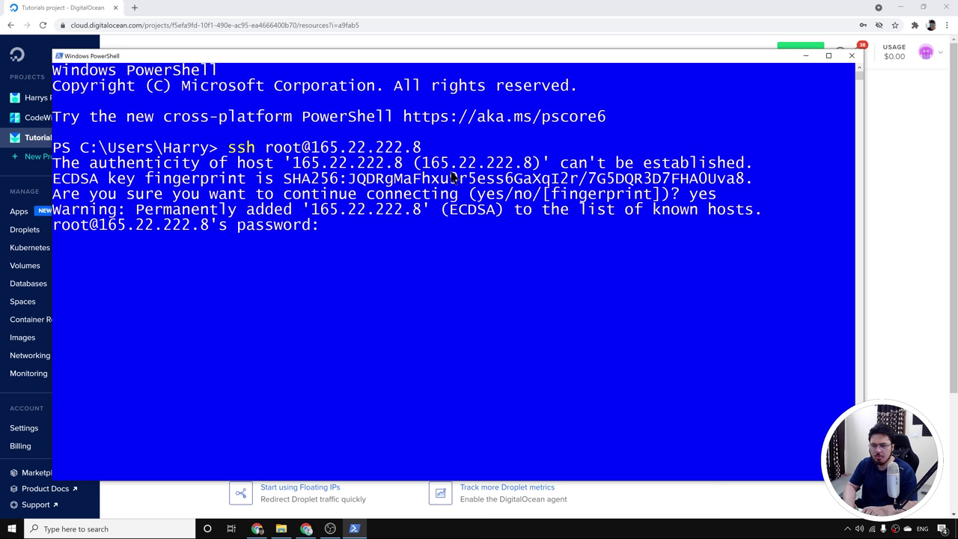
{"action": "key", "text": "Return"}
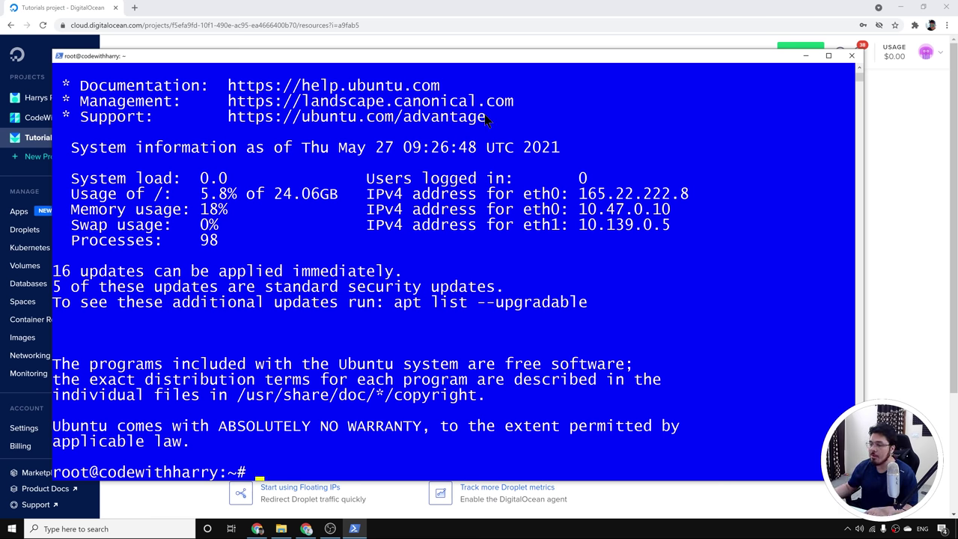
Step: Move the terminal window higher, and inspect the login directory by listing its files and printing its path with ls and pwd
{"action": "left_click_drag", "start_coordinate": [489, 64], "coordinate": [506, 18]}
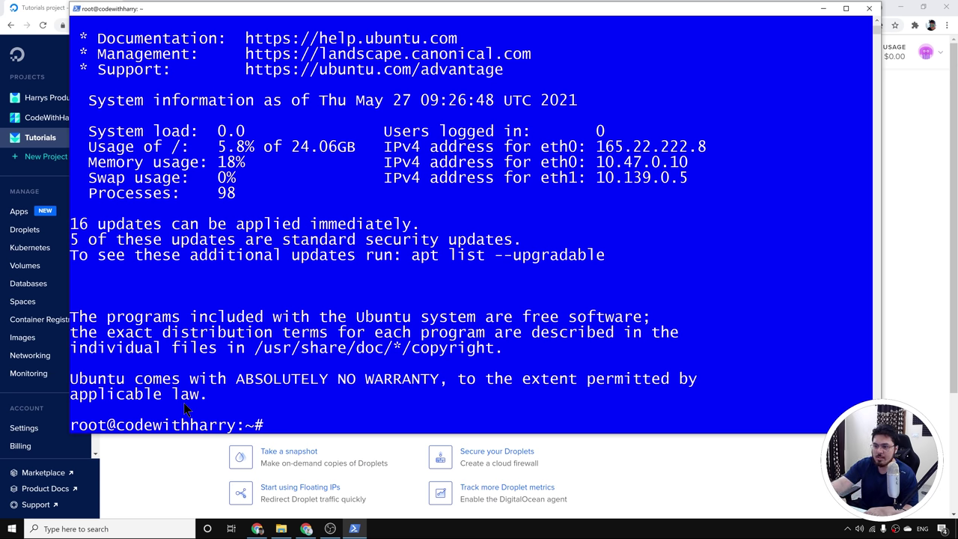
{"action": "left_click", "coordinate": [515, 534]}
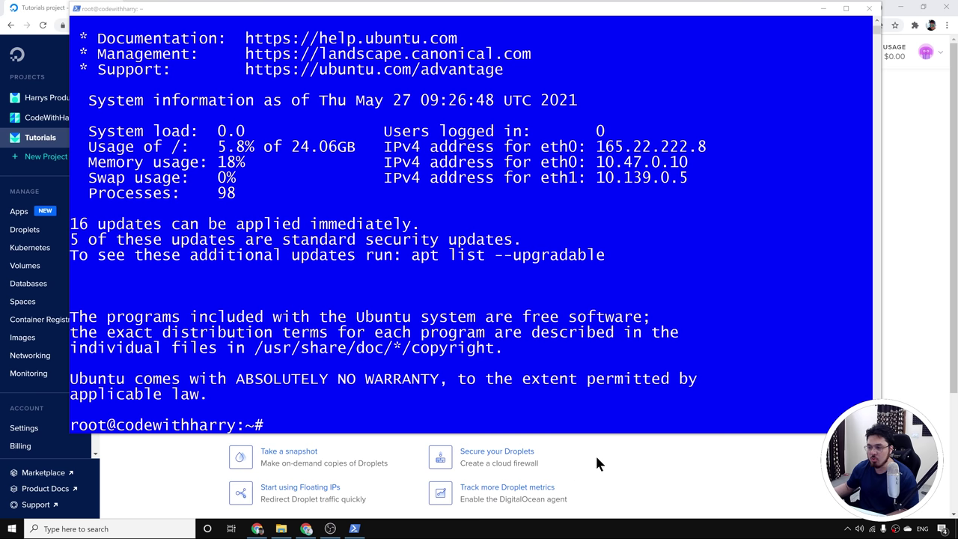
{"action": "left_click", "coordinate": [347, 344]}
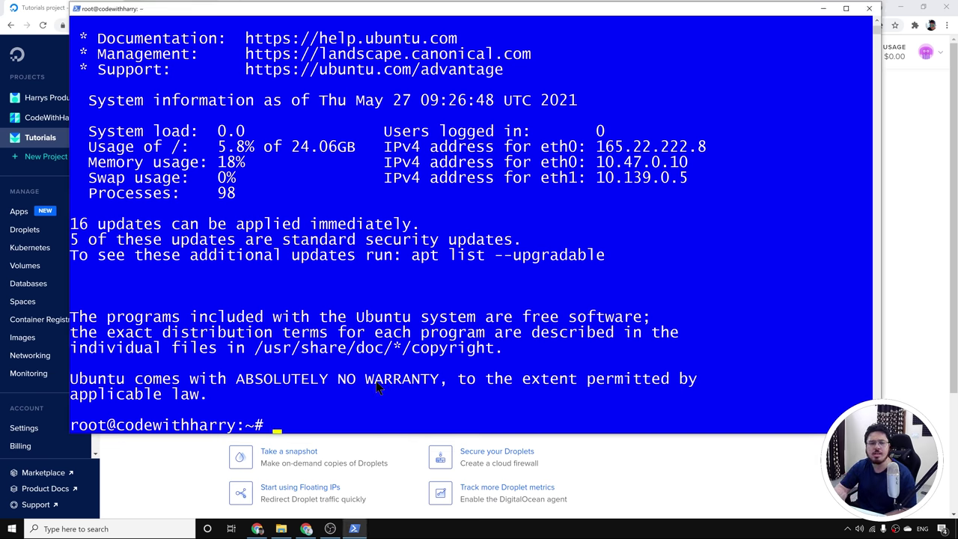
{"action": "type", "text": "ls"}
{"action": "key", "text": "Return"}
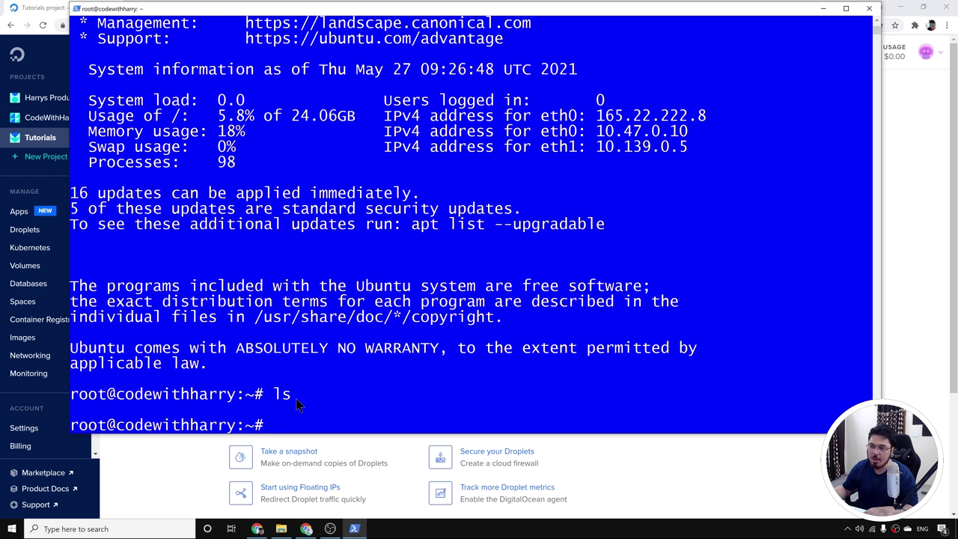
{"action": "type", "text": "pwd"}
{"action": "key", "text": "Return"}
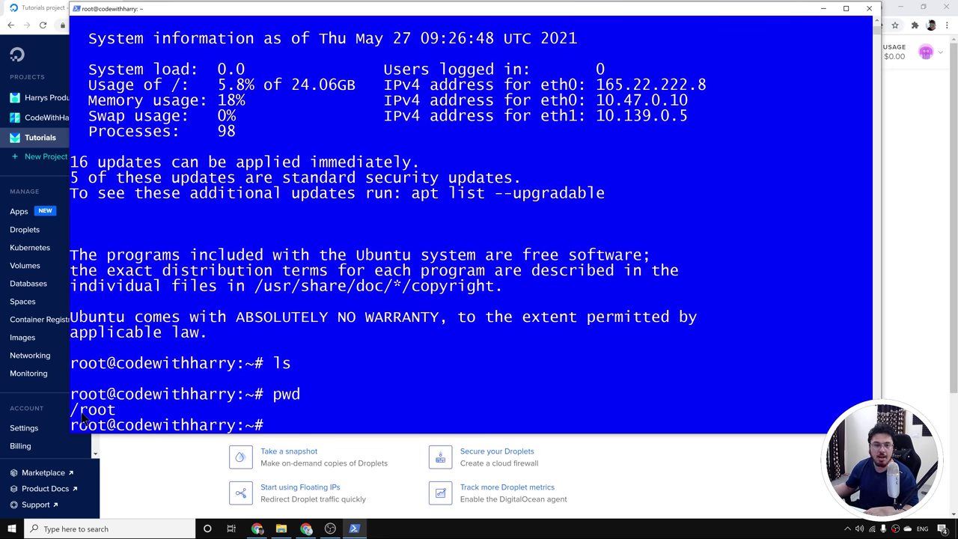
{"action": "left_click_drag", "start_coordinate": [70, 410], "coordinate": [113, 416]}
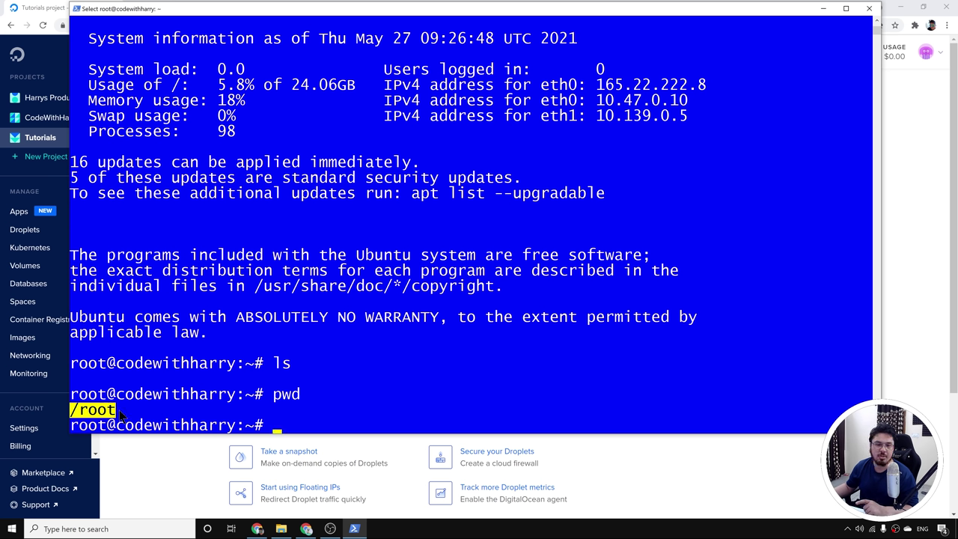
{"action": "left_click", "coordinate": [258, 410]}
{"action": "left_click", "coordinate": [387, 418]}
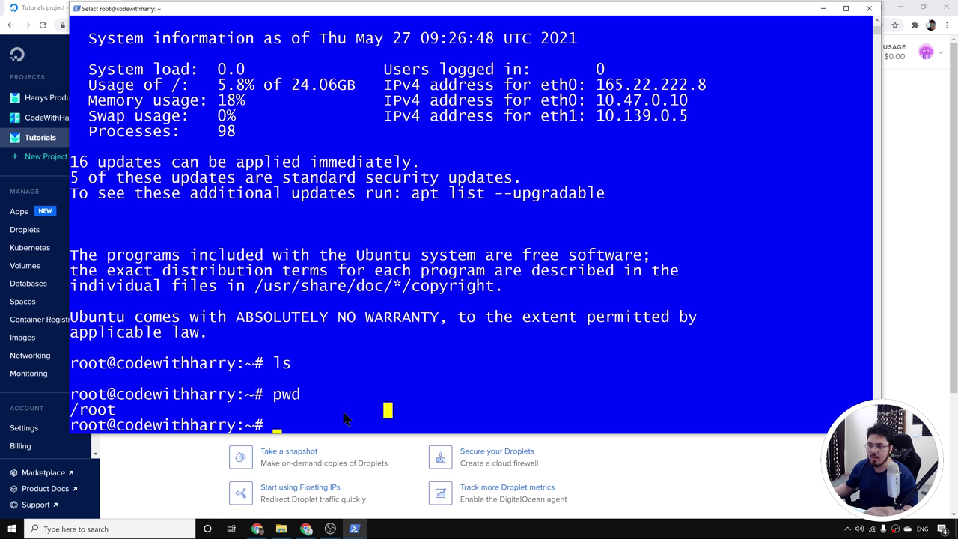
{"action": "key", "text": "Escape"}
{"action": "type", "text": "ls"}
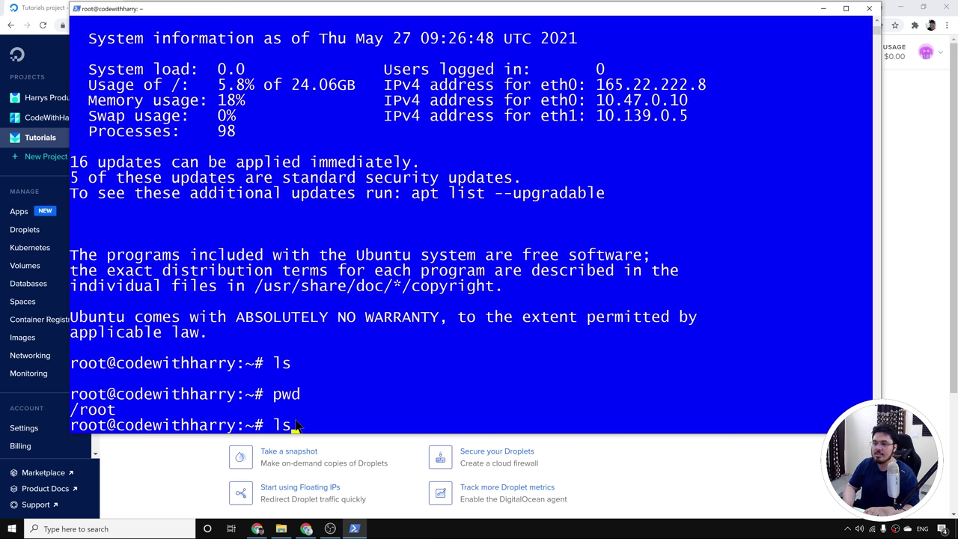
{"action": "key", "text": "Return"}
Step: Go up one directory with cd ../ and print the working directory with pwd
{"action": "type", "text": "cd"}
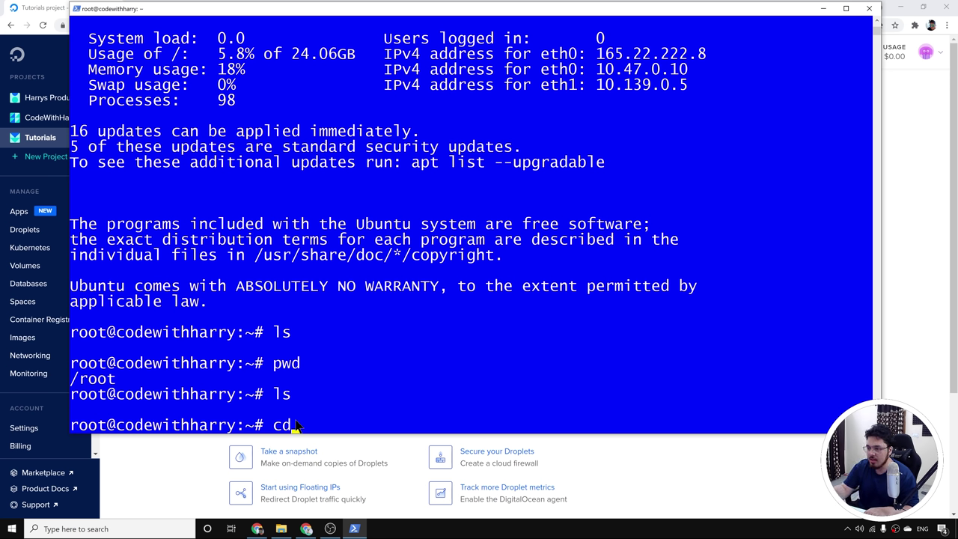
{"action": "type", "text": "cc."}
{"action": "key", "text": "BackSpace"}
{"action": "key", "text": "BackSpace"}
{"action": "key", "text": "BackSpace"}
{"action": "type", "text": "../"}
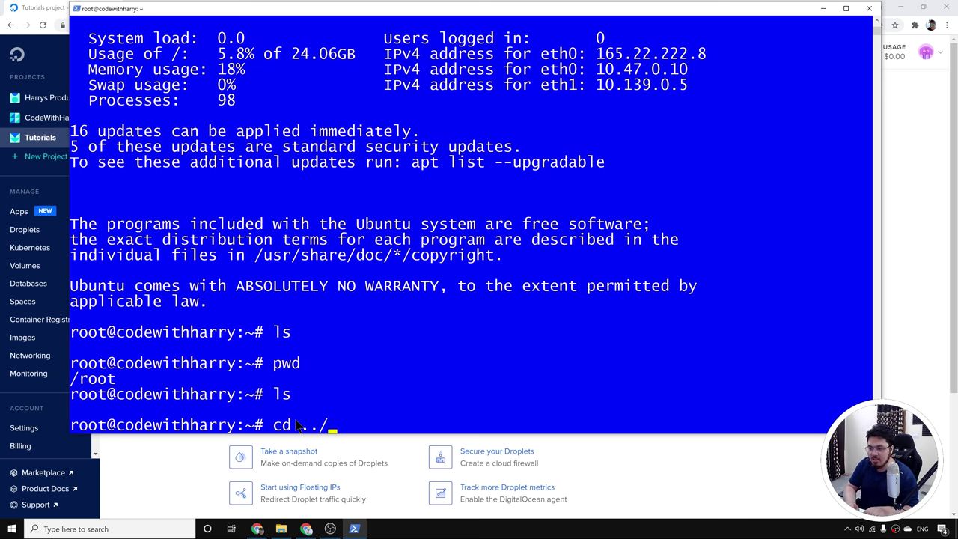
{"action": "key", "text": "Return"}
{"action": "type", "text": "pwd"}
{"action": "key", "text": "Return"}
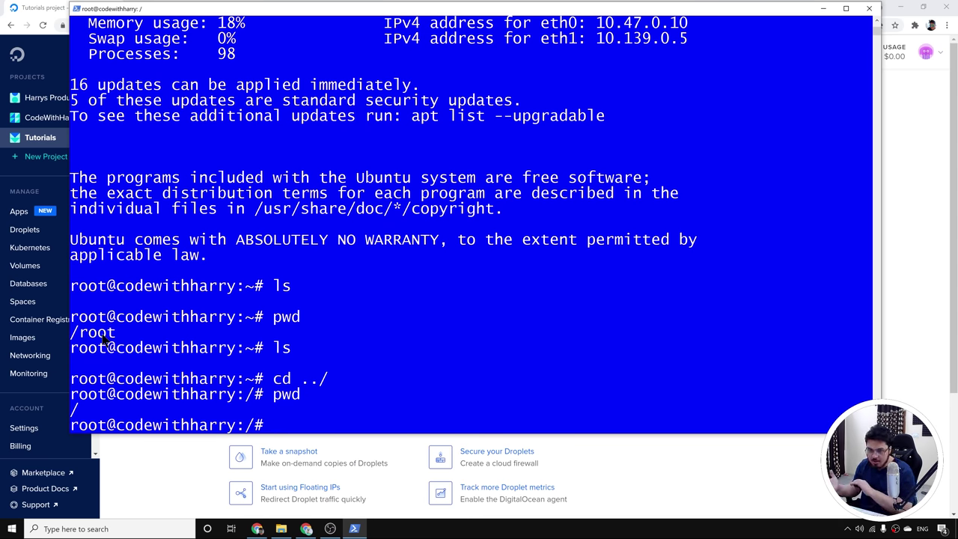
Step: List the contents of the server's / directory with ls and check the blank gaps between the entries
{"action": "type", "text": "ls"}
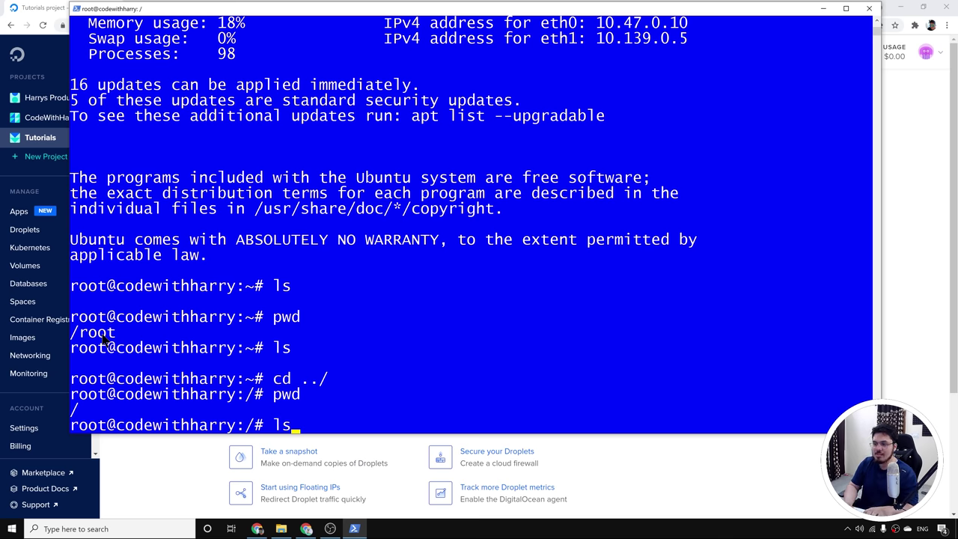
{"action": "key", "text": "Return"}
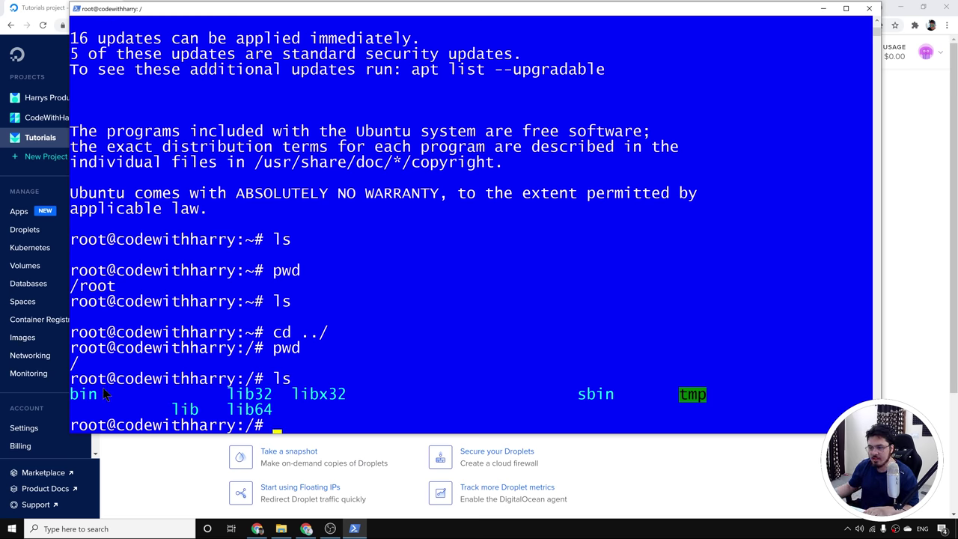
{"action": "left_click_drag", "start_coordinate": [367, 401], "coordinate": [485, 395]}
{"action": "left_click", "coordinate": [526, 394]}
{"action": "left_click_drag", "start_coordinate": [103, 394], "coordinate": [233, 395]}
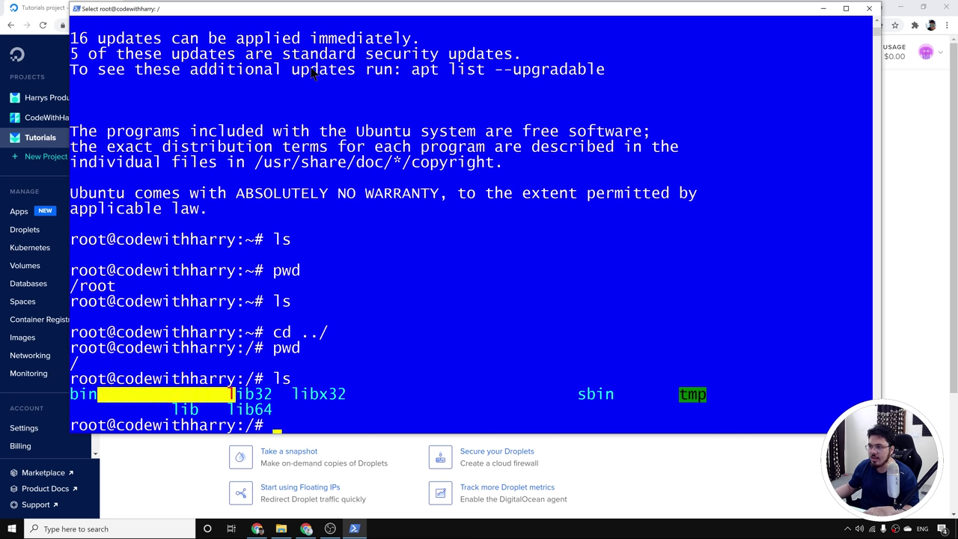
Step: Set the PowerShell window's screen background colour to cyan (red 0, green 237, blue 240) in its properties
{"action": "right_click", "coordinate": [277, 9]}
{"action": "left_click", "coordinate": [303, 91]}
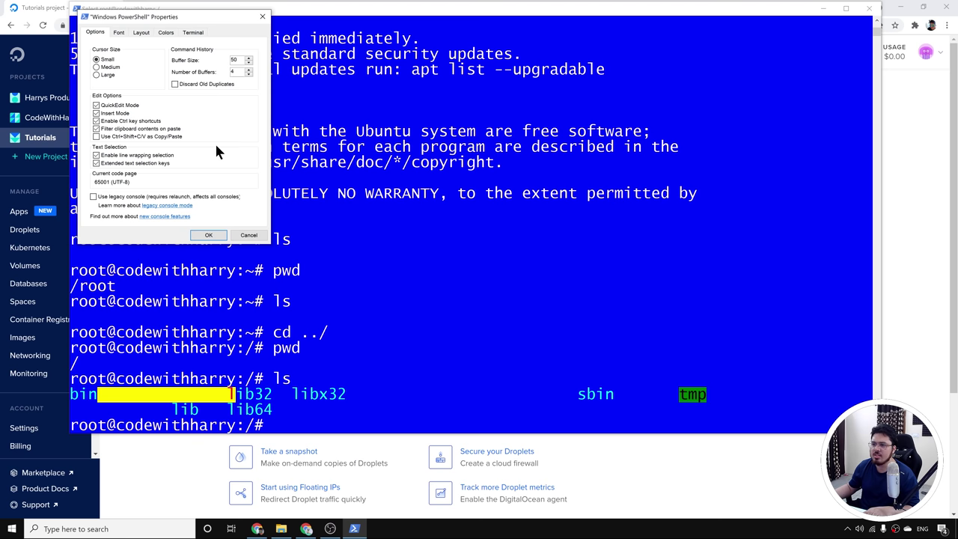
{"action": "left_click", "coordinate": [168, 33]}
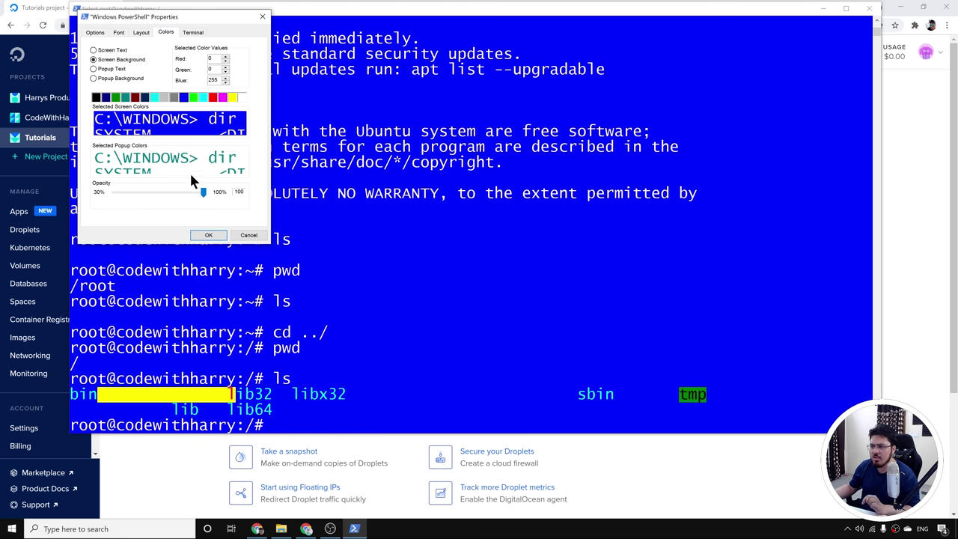
{"action": "left_click", "coordinate": [155, 98]}
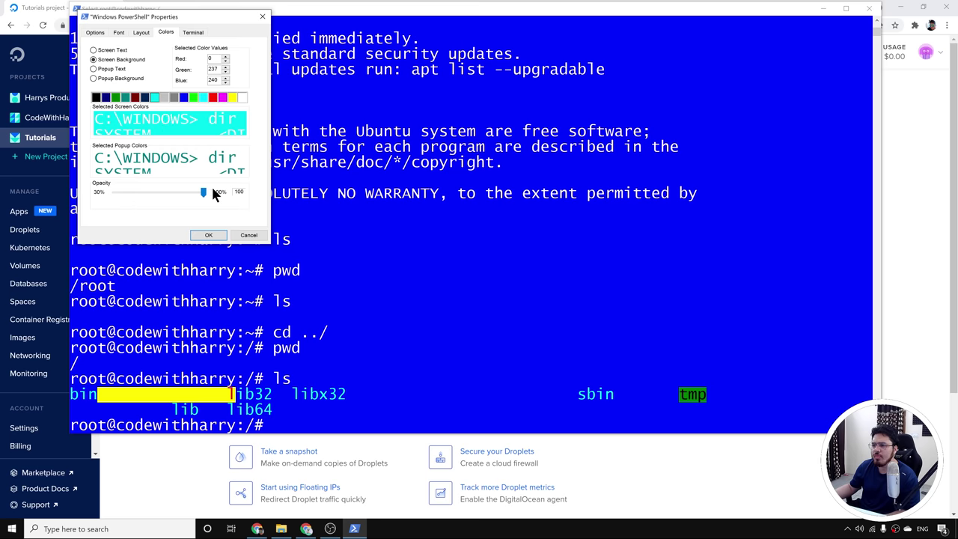
{"action": "left_click", "coordinate": [209, 236]}
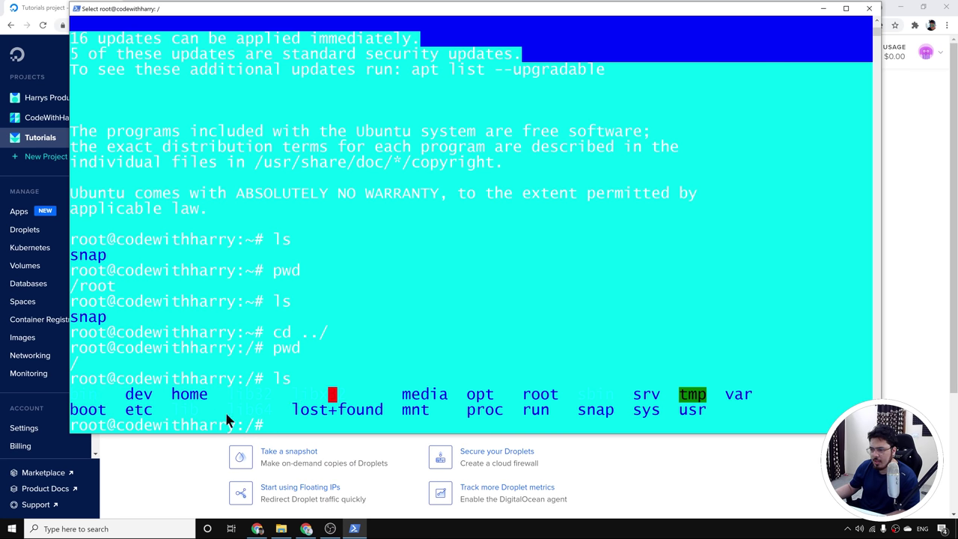
Step: Set the PowerShell window's screen text colour to dark navy in its properties and check the blank entries in the directory listing
{"action": "right_click", "coordinate": [182, 9]}
{"action": "left_click", "coordinate": [209, 91]}
{"action": "left_click", "coordinate": [192, 32]}
{"action": "left_click", "coordinate": [167, 33]}
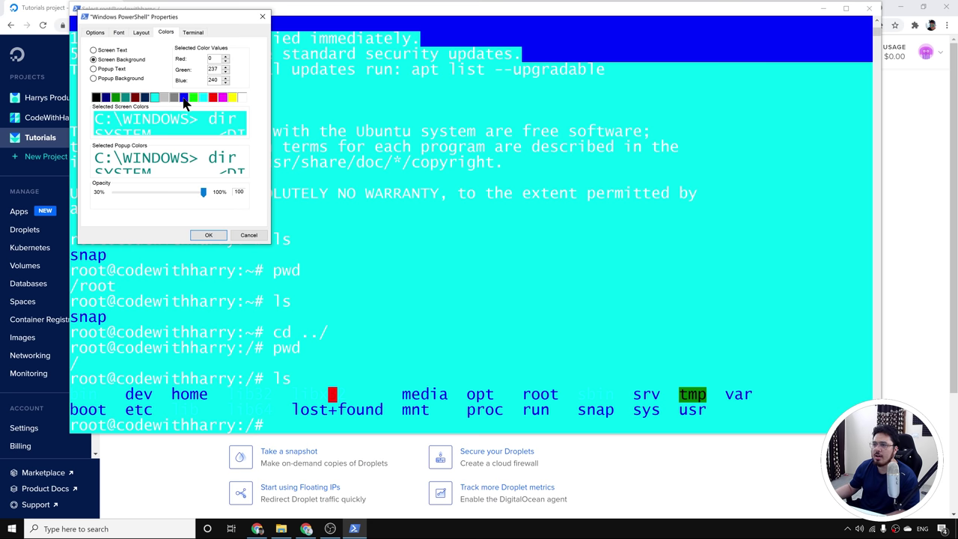
{"action": "left_click", "coordinate": [92, 50]}
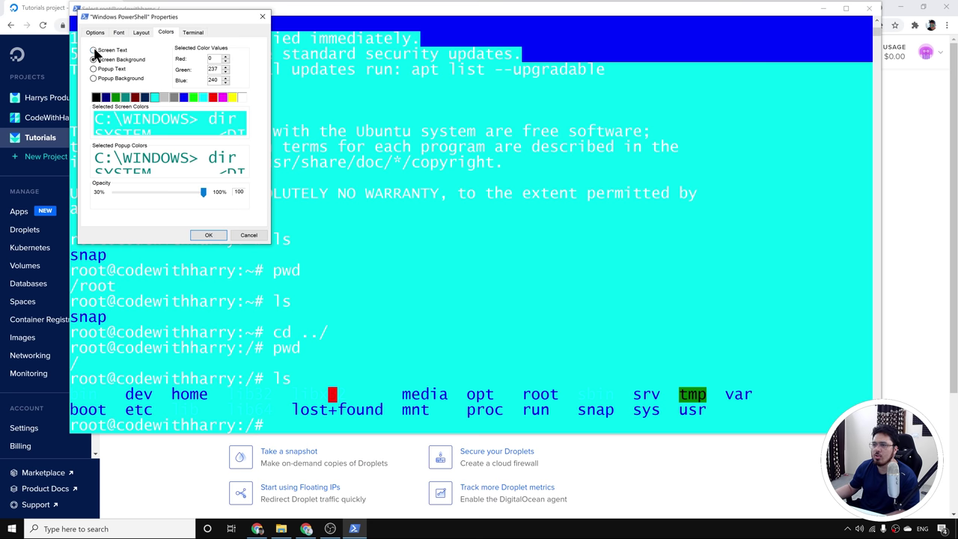
{"action": "left_click", "coordinate": [144, 97]}
{"action": "left_click", "coordinate": [209, 235]}
{"action": "left_click_drag", "start_coordinate": [220, 393], "coordinate": [266, 389]}
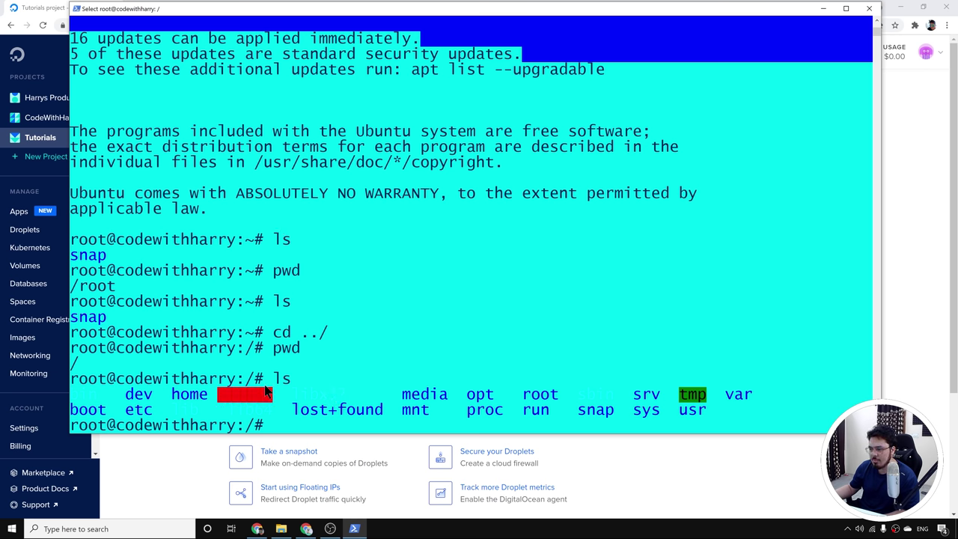
Step: Set the PowerShell window's screen background colour to light grey (red 192, green 192, blue 192) and add a few empty prompt lines
{"action": "right_click", "coordinate": [147, 10]}
{"action": "left_click", "coordinate": [171, 95]}
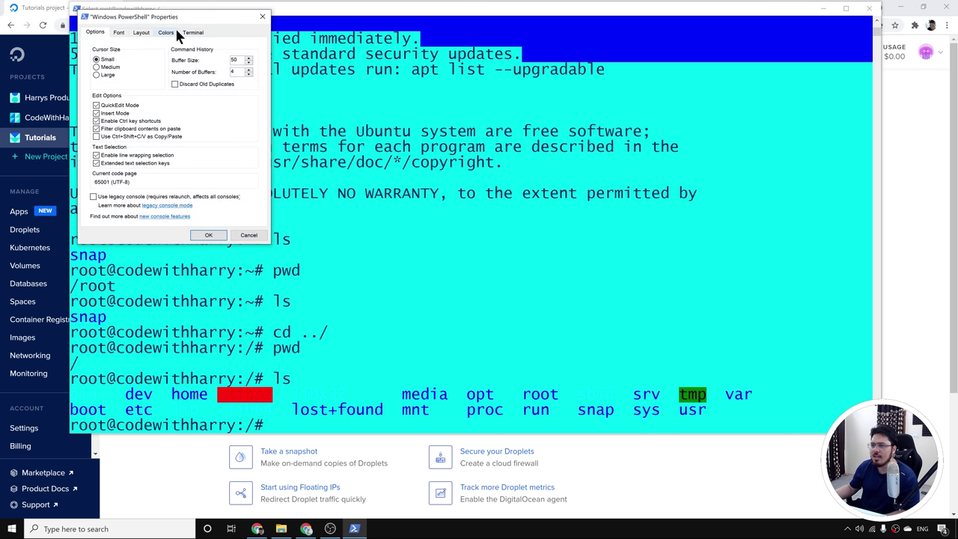
{"action": "left_click", "coordinate": [166, 32]}
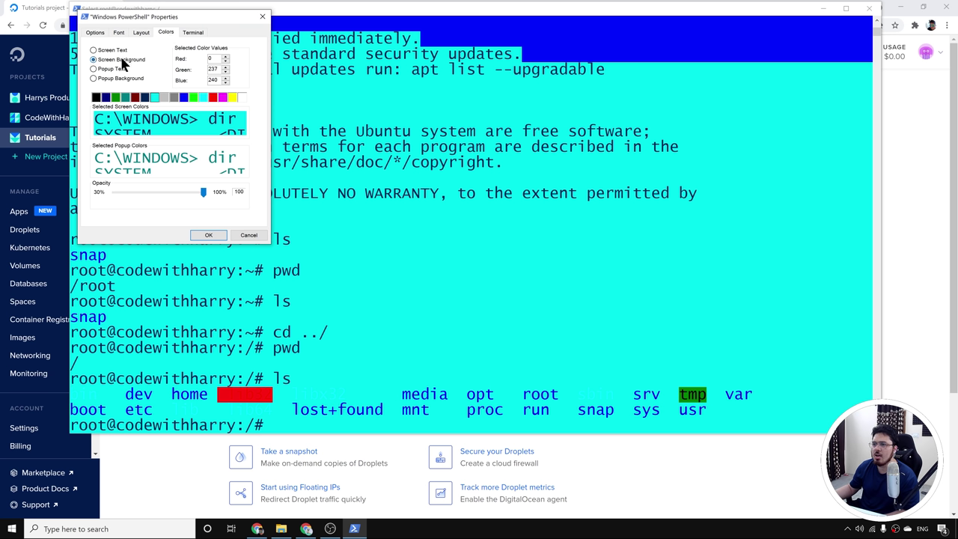
{"action": "left_click", "coordinate": [136, 98]}
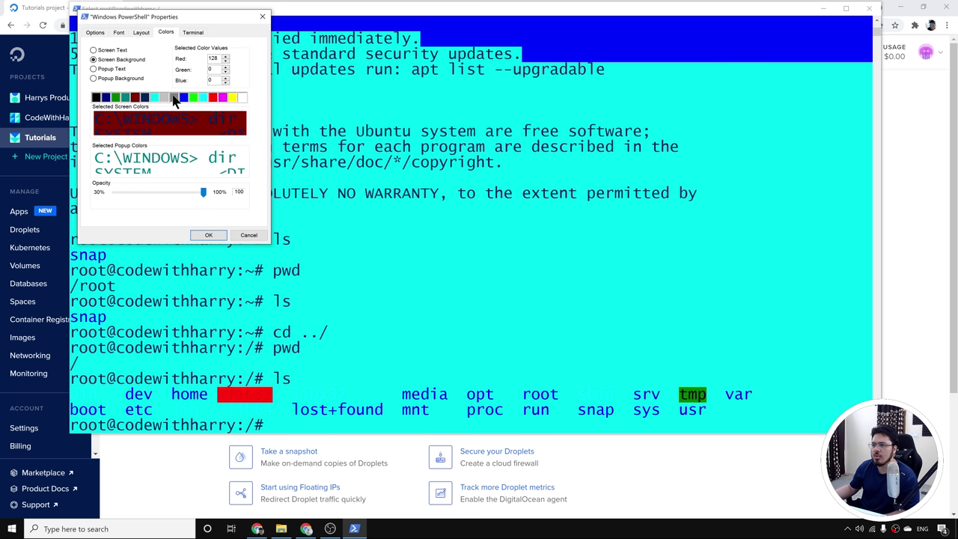
{"action": "left_click", "coordinate": [166, 98]}
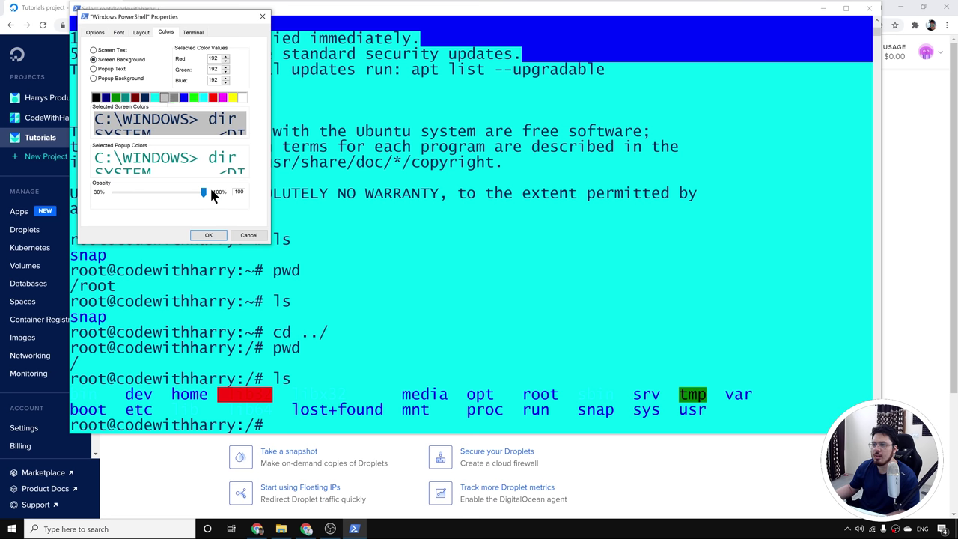
{"action": "left_click", "coordinate": [208, 235]}
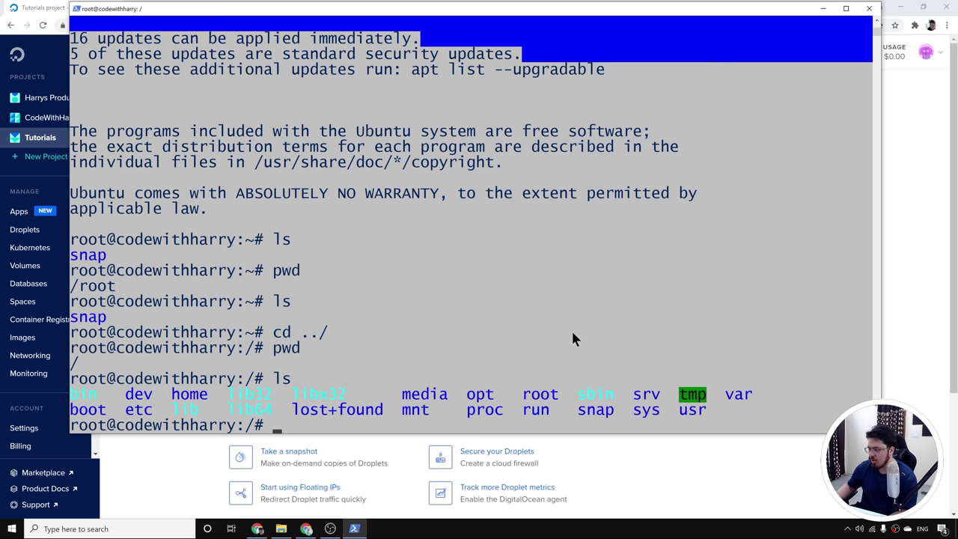
{"action": "key", "text": "Return"}
{"action": "key", "text": "Return"}
{"action": "key", "text": "Return"}
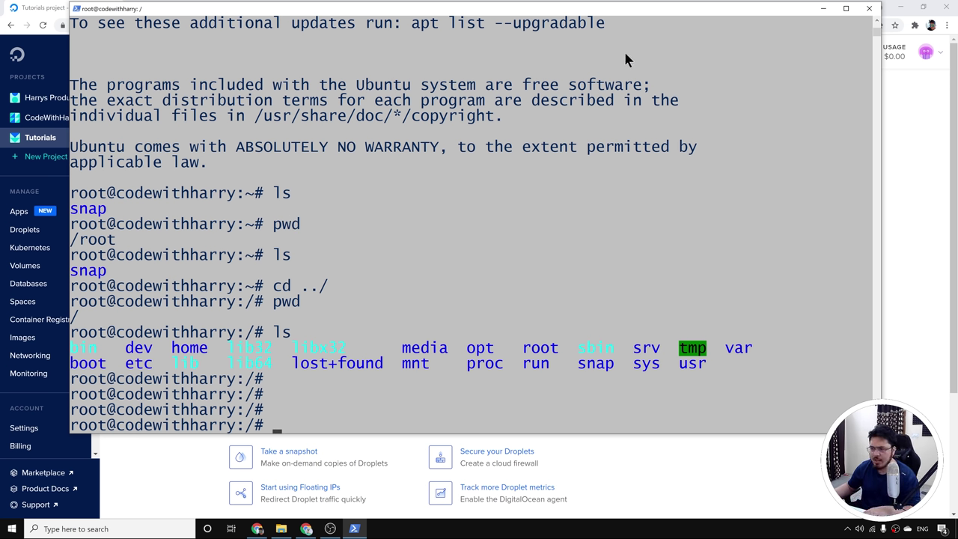
Step: Switch to the blog guide in Chrome and read its explanation of the root user and the section "Creating a non-root user"
{"action": "left_click", "coordinate": [314, 530]}
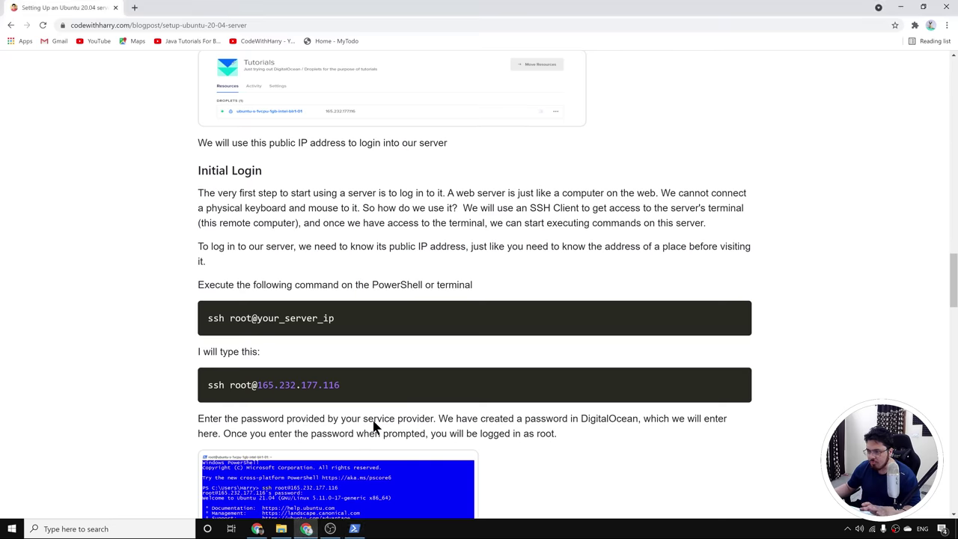
{"action": "scroll", "coordinate": [381, 351], "scroll_direction": "down", "scroll_amount": 3}
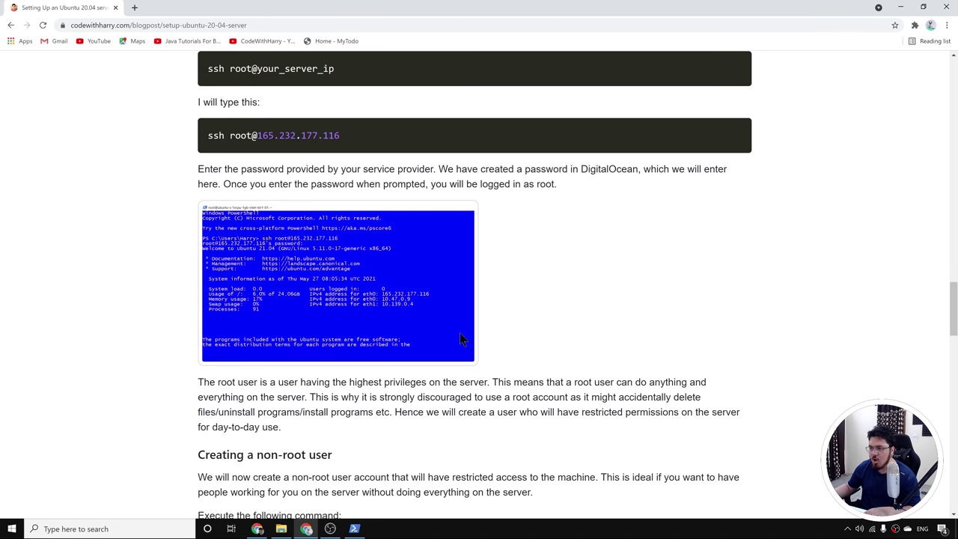
{"action": "scroll", "coordinate": [461, 338], "scroll_direction": "down", "scroll_amount": 3}
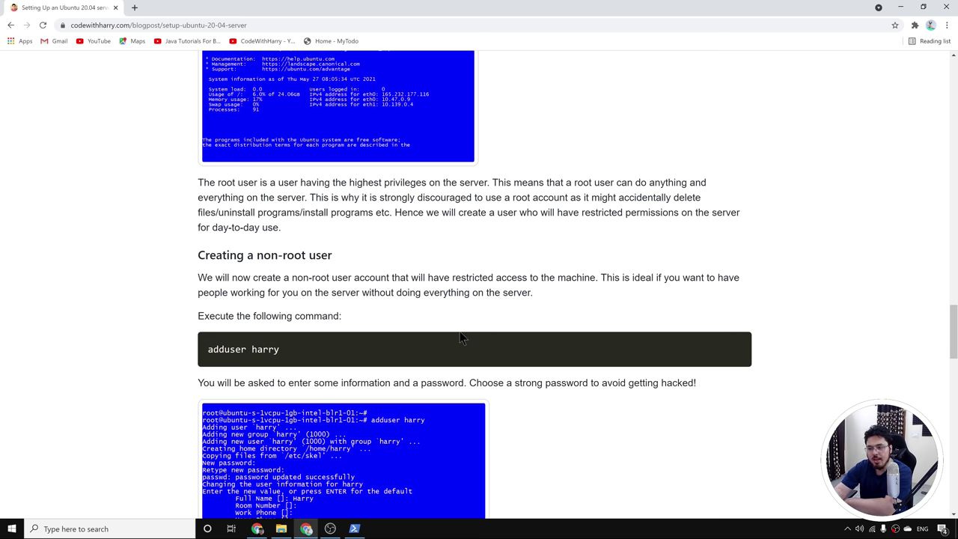
{"action": "left_click", "coordinate": [355, 528]}
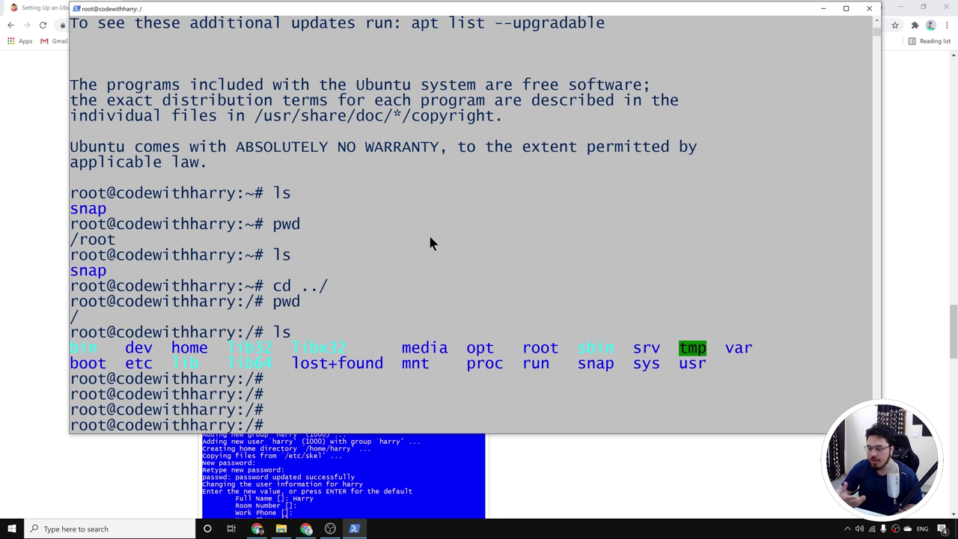
{"action": "key", "text": "Return"}
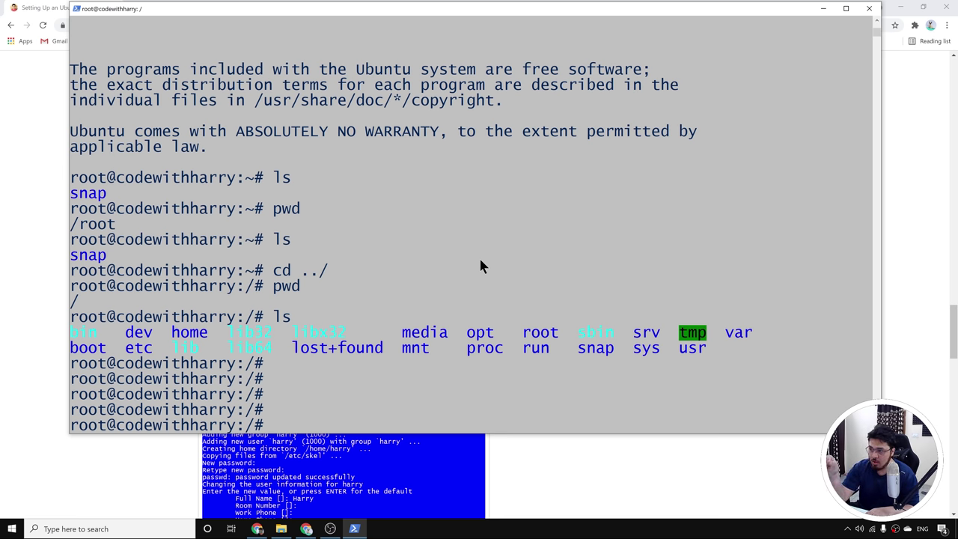
{"action": "left_click", "coordinate": [445, 536]}
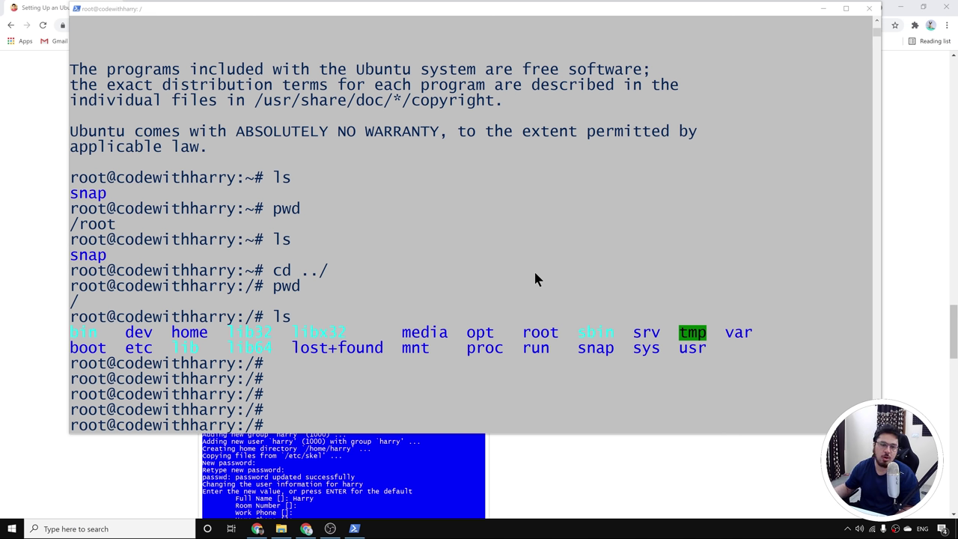
{"action": "left_click", "coordinate": [47, 221]}
{"action": "scroll", "coordinate": [126, 296], "scroll_direction": "down", "scroll_amount": 2}
{"action": "scroll", "coordinate": [128, 296], "scroll_direction": "up", "scroll_amount": 1}
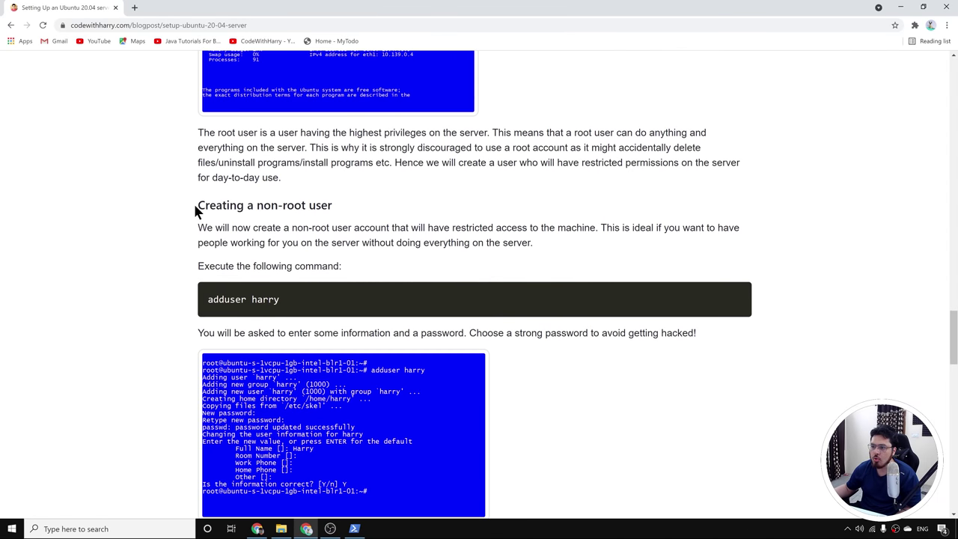
{"action": "left_click_drag", "start_coordinate": [198, 207], "coordinate": [329, 205]}
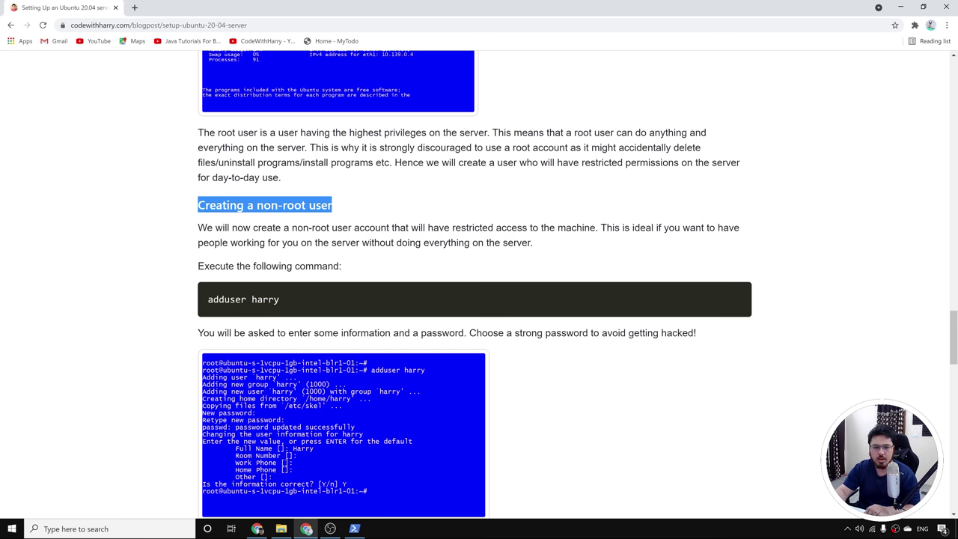
{"action": "scroll", "coordinate": [402, 269], "scroll_direction": "down", "scroll_amount": 1}
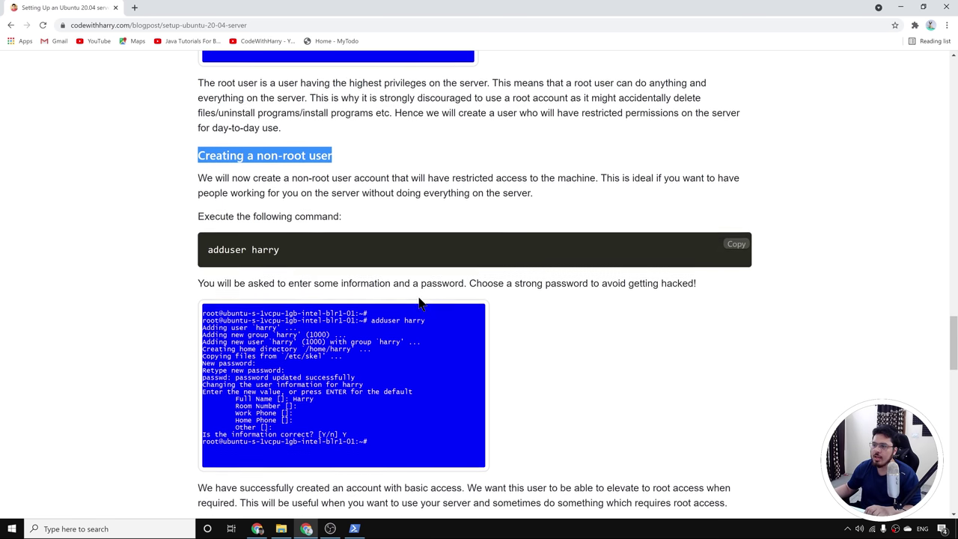
Step: Copy the adduser command from the guide's "Creating a non-root user" section
{"action": "left_click_drag", "start_coordinate": [208, 249], "coordinate": [286, 254]}
{"action": "left_click", "coordinate": [291, 256]}
{"action": "left_click_drag", "start_coordinate": [208, 249], "coordinate": [288, 256]}
{"action": "left_click", "coordinate": [288, 256]}
{"action": "left_click", "coordinate": [737, 252]}
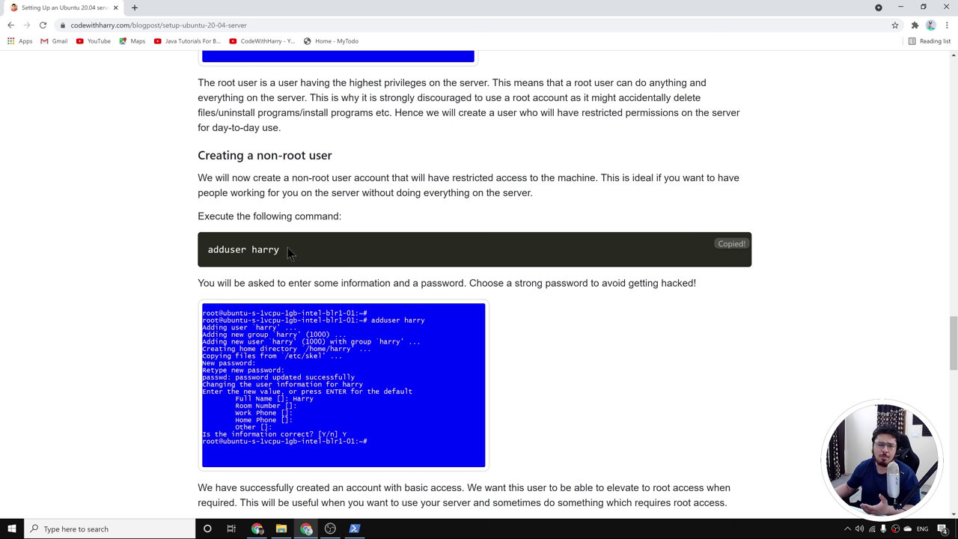
Step: Run the copied adduser command in the PowerShell server session, and enter and retype the new user's password
{"action": "left_click", "coordinate": [355, 528]}
{"action": "right_click", "coordinate": [287, 395]}
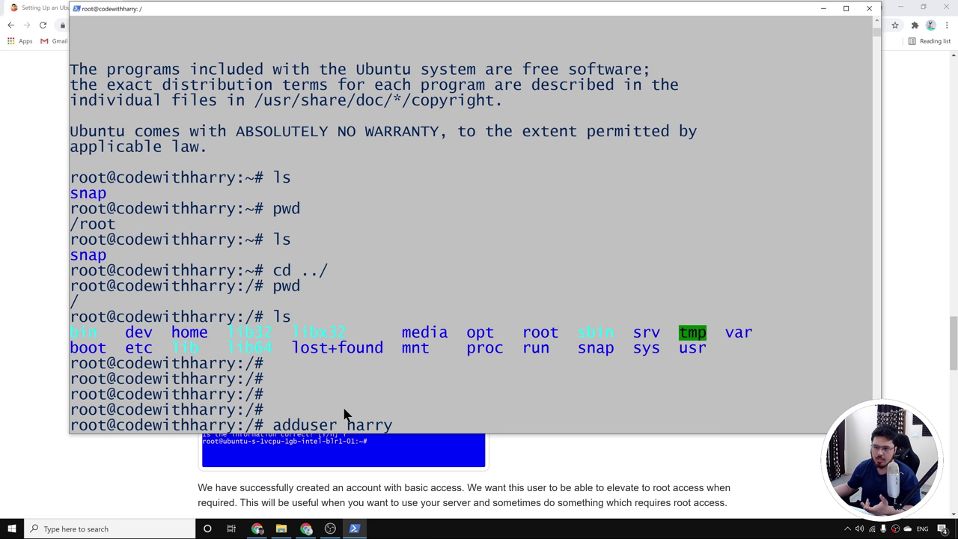
{"action": "key", "text": "Return"}
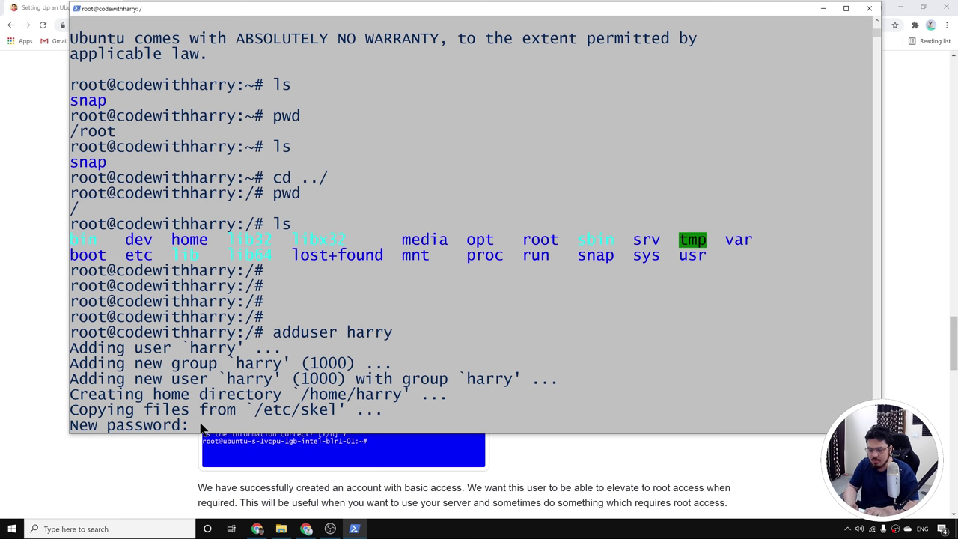
{"action": "key", "text": "Return"}
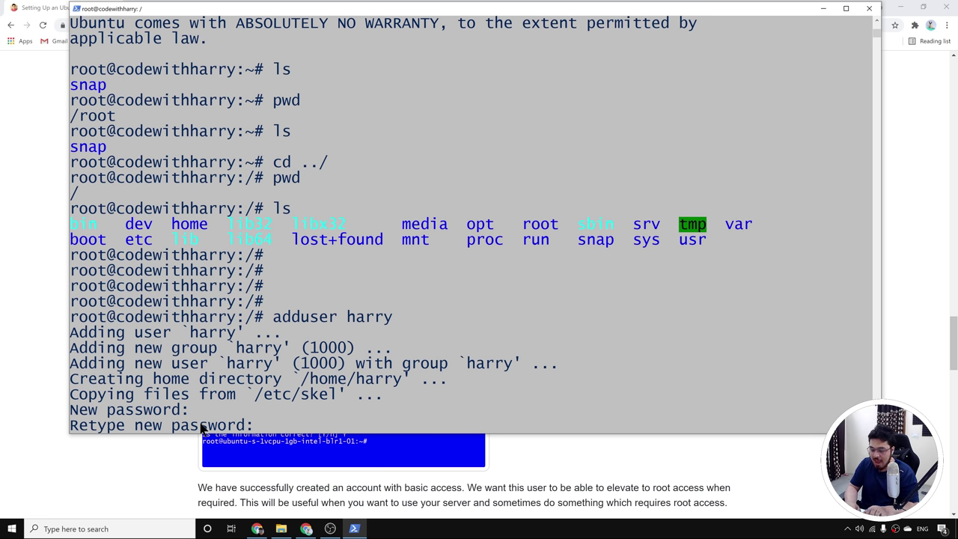
{"action": "key", "text": "Return"}
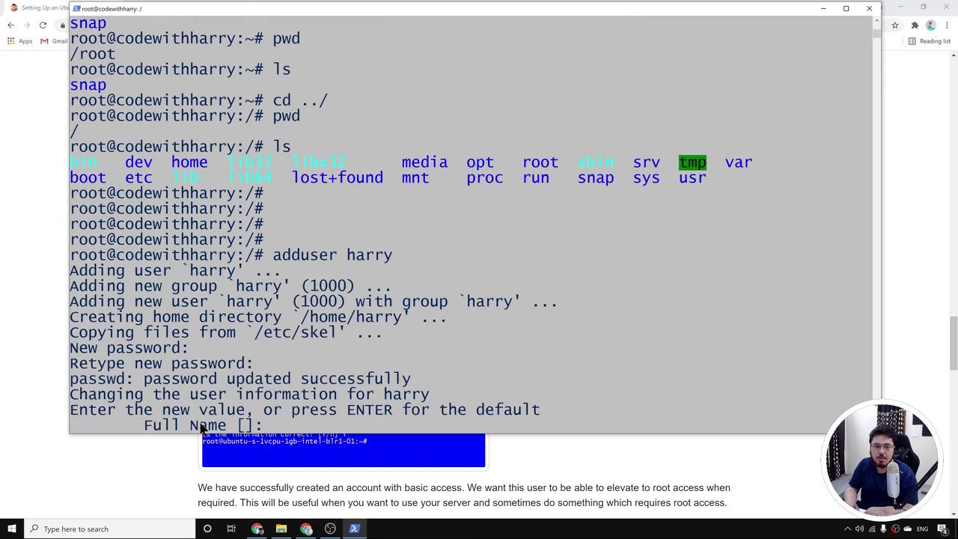
Step: Enter the new user's full name, leave room number, phones and other details blank, and confirm the information with Y
{"action": "type", "text": "Harry"}
{"action": "key", "text": "Return"}
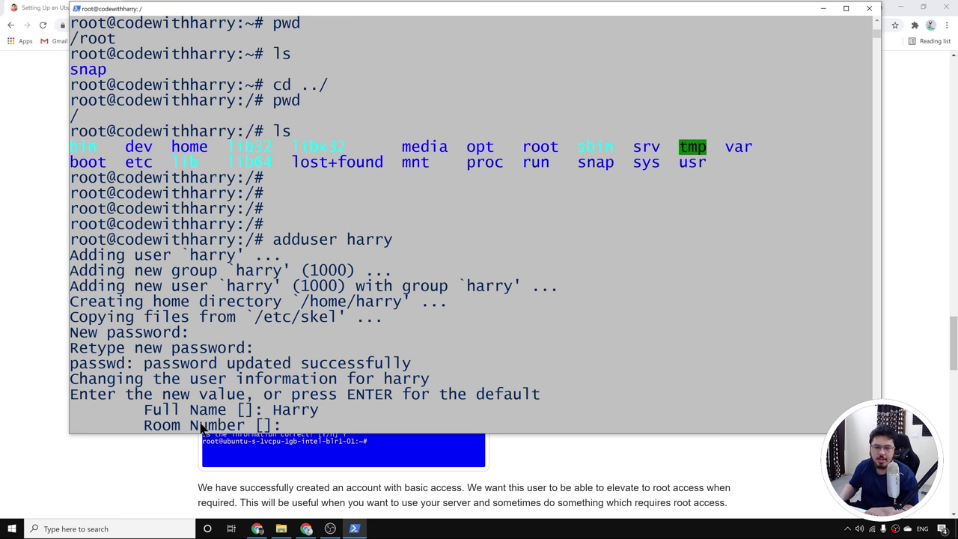
{"action": "key", "text": "Return"}
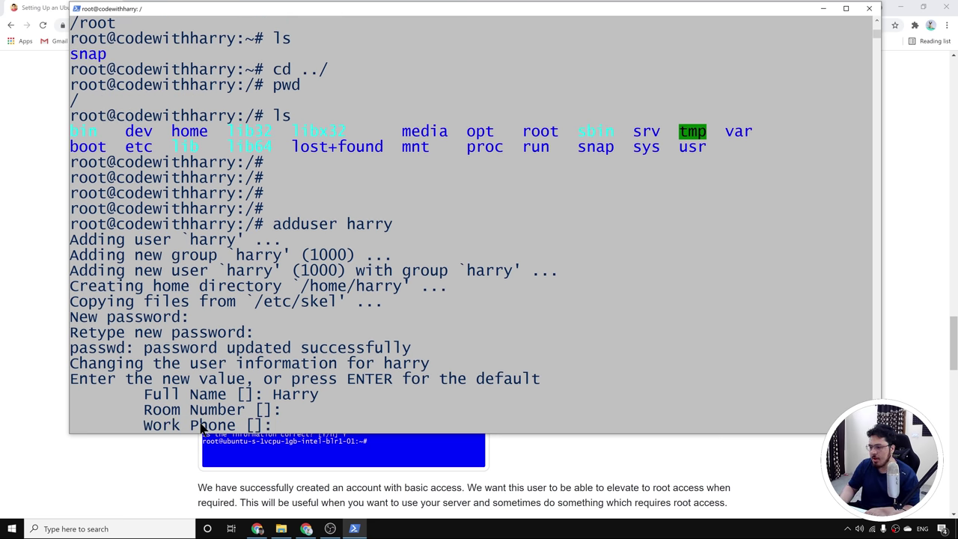
{"action": "key", "text": "Return"}
{"action": "key", "text": "Return"}
{"action": "key", "text": "Return"}
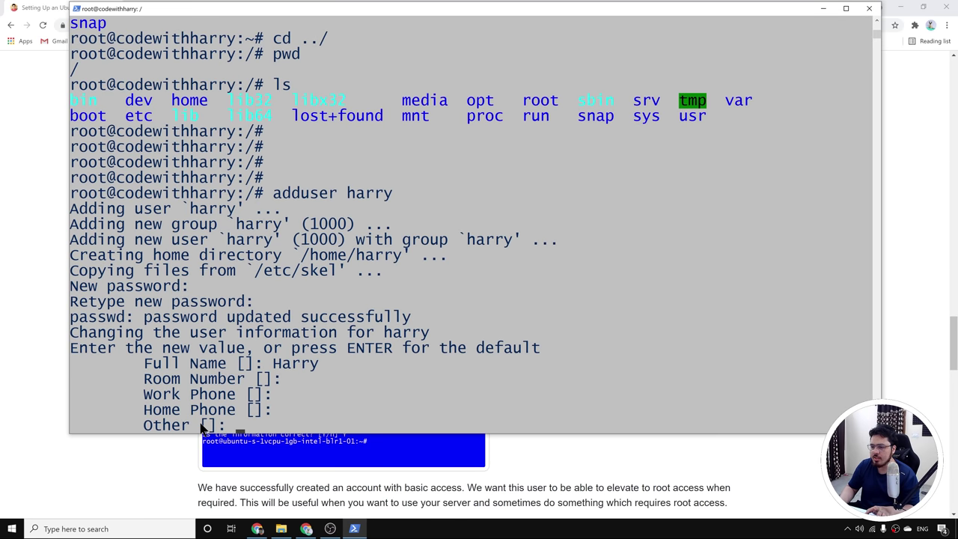
{"action": "type", "text": "Y"}
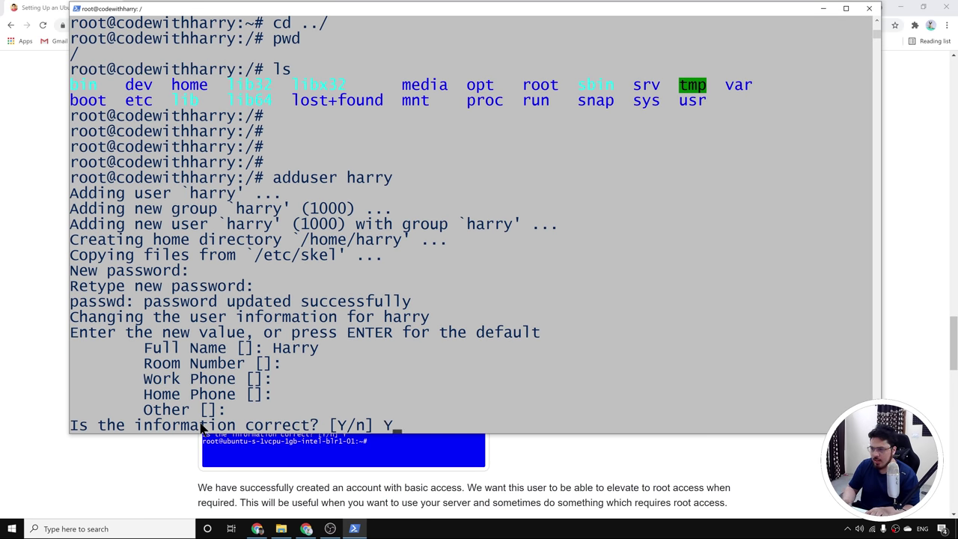
{"action": "key", "text": "Return"}
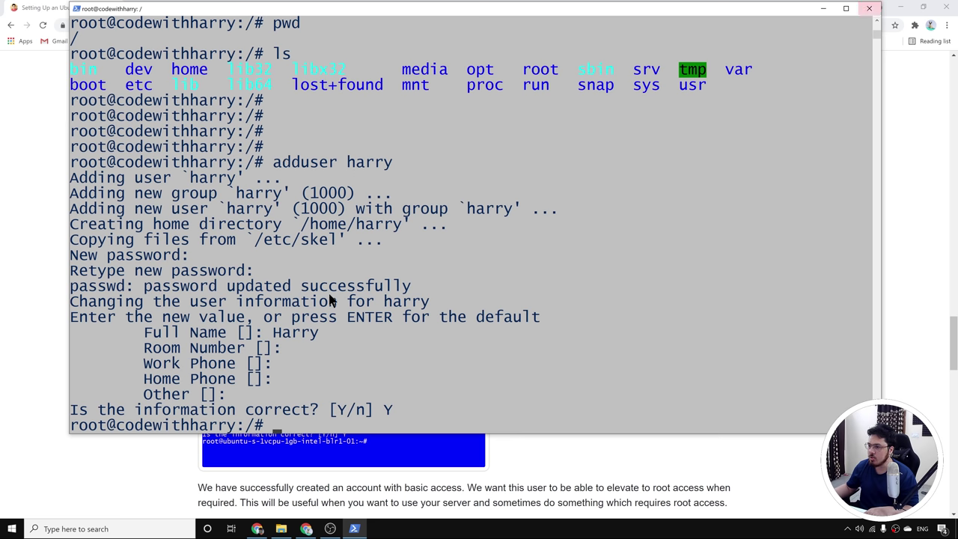
Step: Copy the usermod -aG sudo command for the new user from the Chrome guide and run it in the PowerShell server session
{"action": "mouse_move", "coordinate": [301, 12]}
{"action": "left_mouse_down"}
{"action": "mouse_move", "coordinate": [299, 68]}
{"action": "mouse_move", "coordinate": [294, 25]}
{"action": "left_mouse_up"}
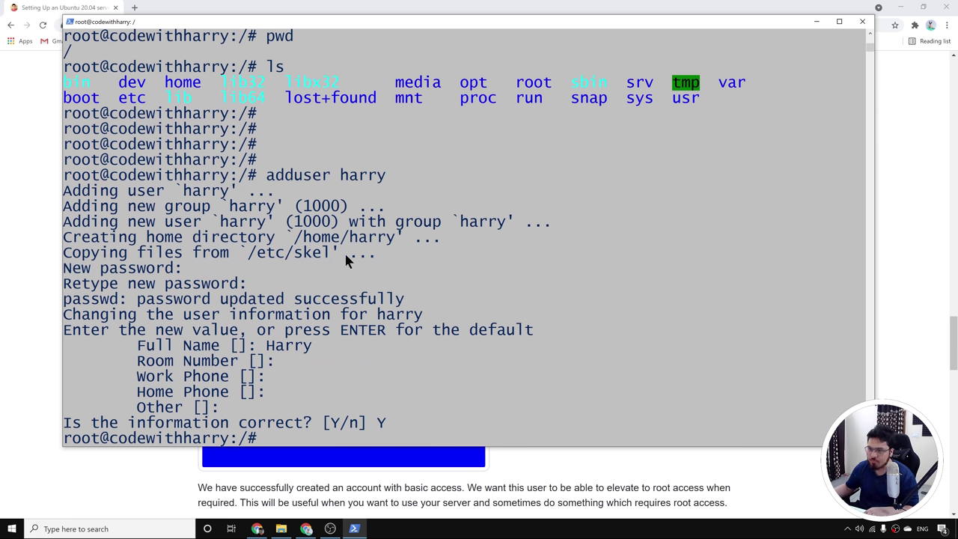
{"action": "left_click", "coordinate": [51, 239]}
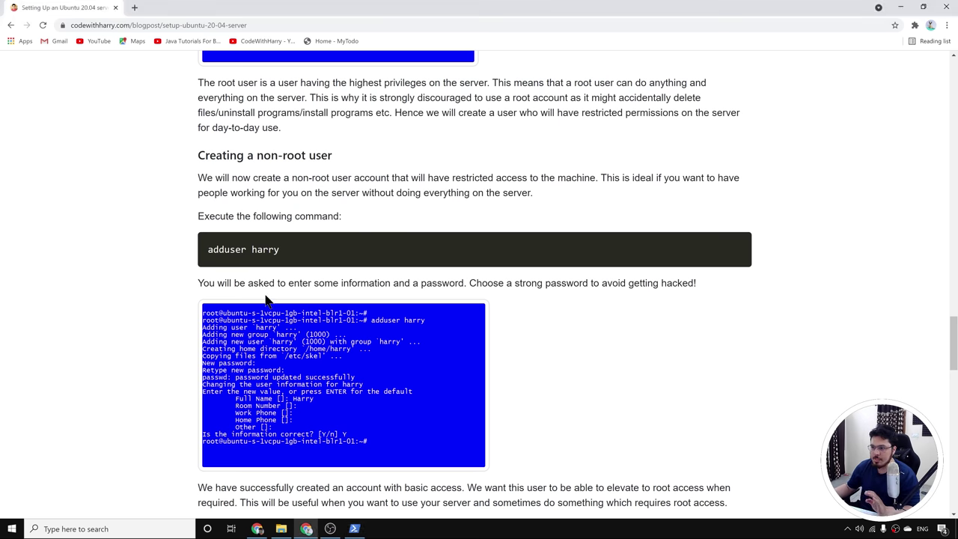
{"action": "scroll", "coordinate": [266, 300], "scroll_direction": "down", "scroll_amount": 3}
{"action": "scroll", "coordinate": [266, 299], "scroll_direction": "down", "scroll_amount": 1}
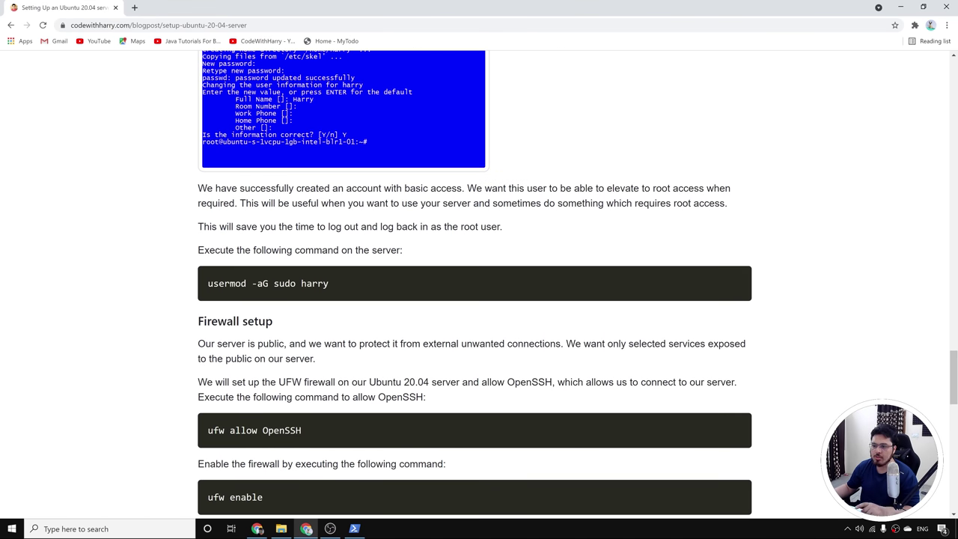
{"action": "mouse_move", "coordinate": [244, 302]}
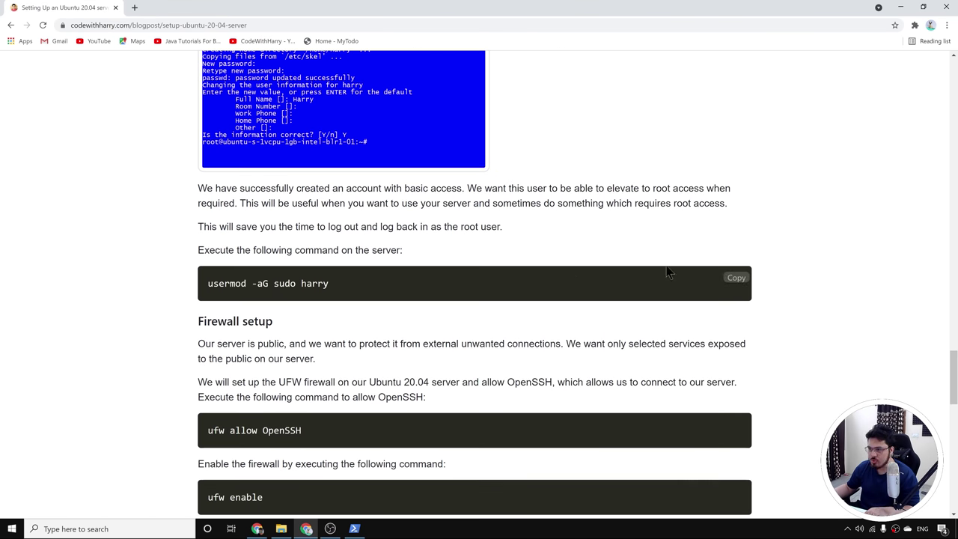
{"action": "left_click", "coordinate": [727, 279]}
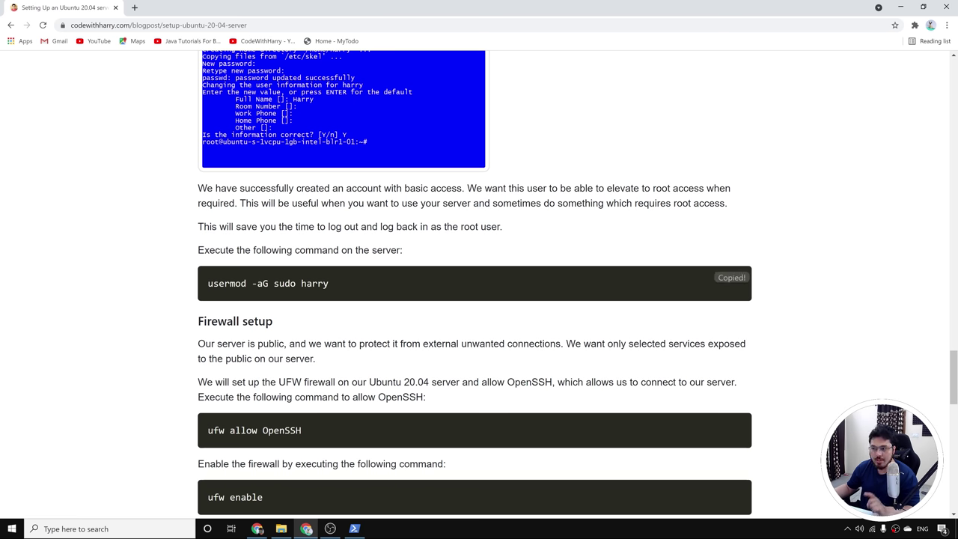
{"action": "left_click", "coordinate": [354, 529]}
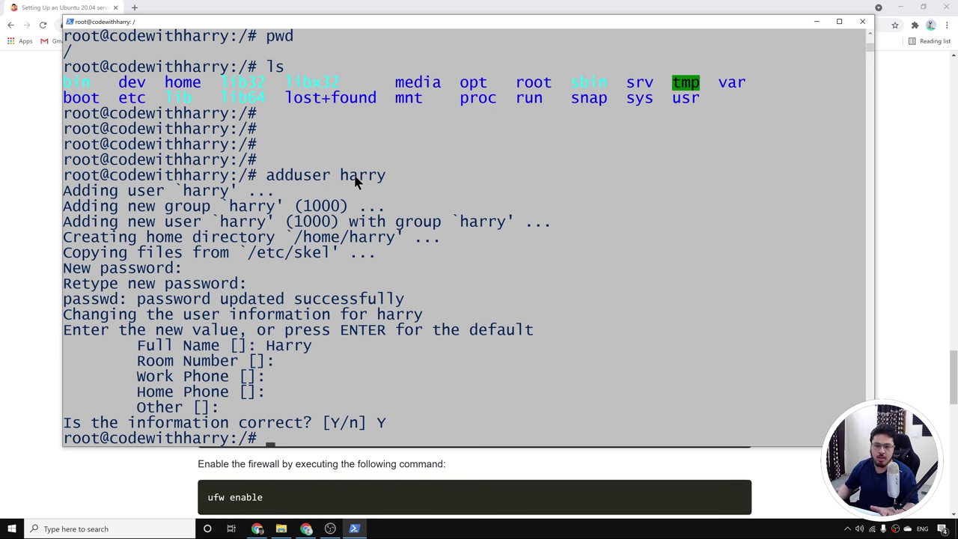
{"action": "right_click", "coordinate": [375, 351]}
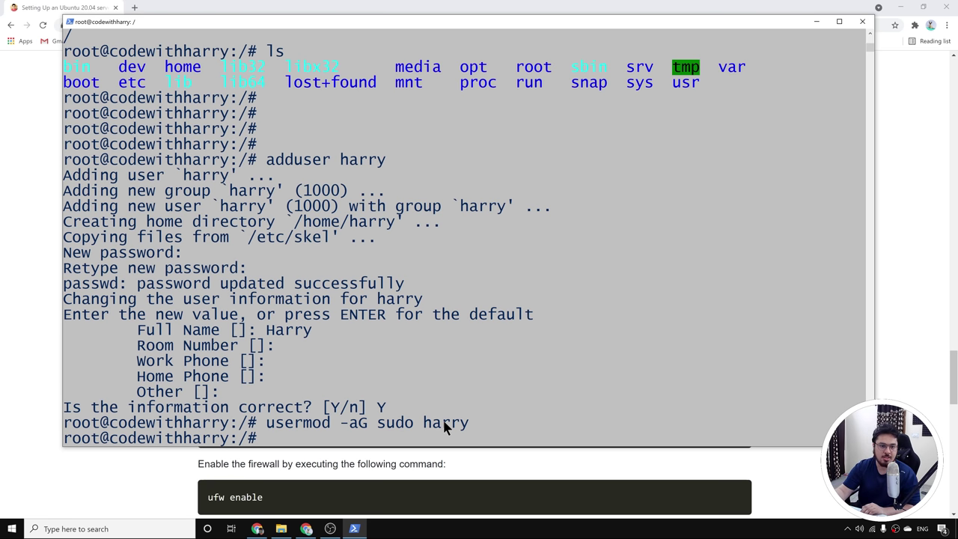
{"action": "left_click", "coordinate": [95, 439]}
{"action": "left_click", "coordinate": [418, 440]}
{"action": "key", "text": "Return"}
{"action": "key", "text": "Return"}
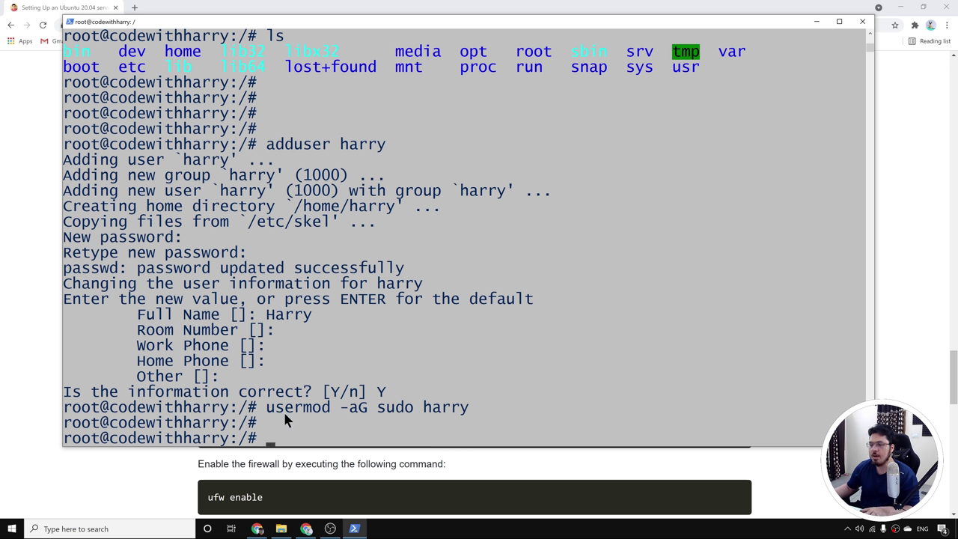
Step: Copy the ufw allow OpenSSH command from the Chrome guide's "Firewall setup" section and run it in the PowerShell root session
{"action": "left_click", "coordinate": [146, 472]}
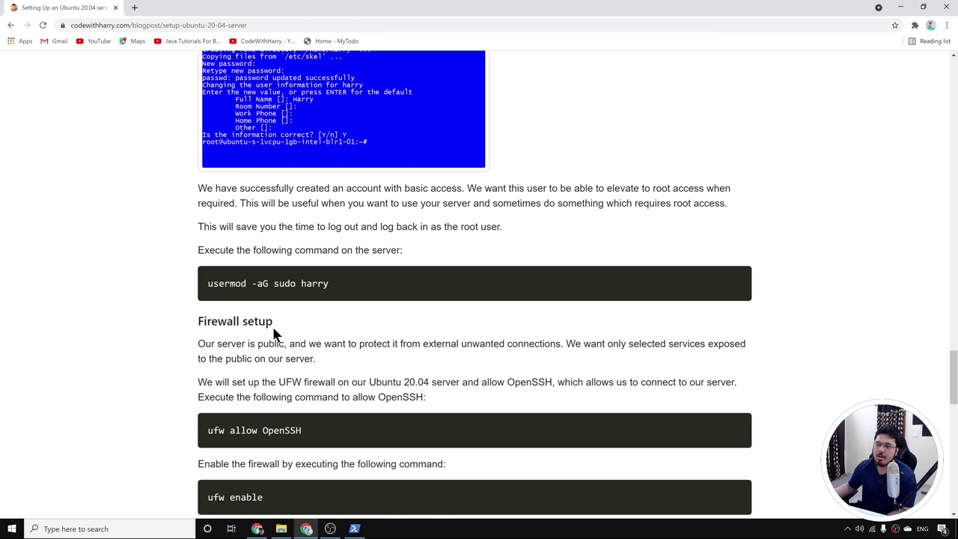
{"action": "left_click_drag", "start_coordinate": [198, 345], "coordinate": [289, 357]}
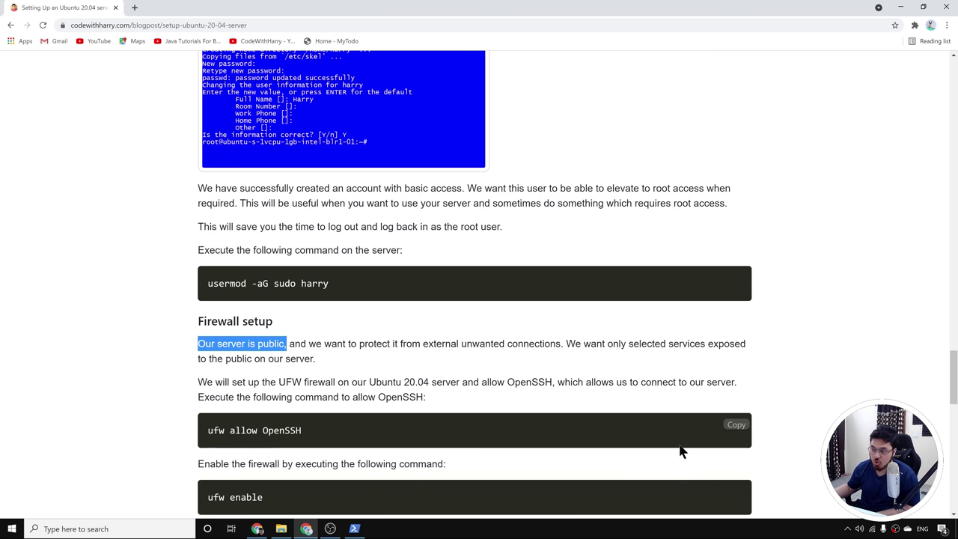
{"action": "left_click", "coordinate": [741, 429]}
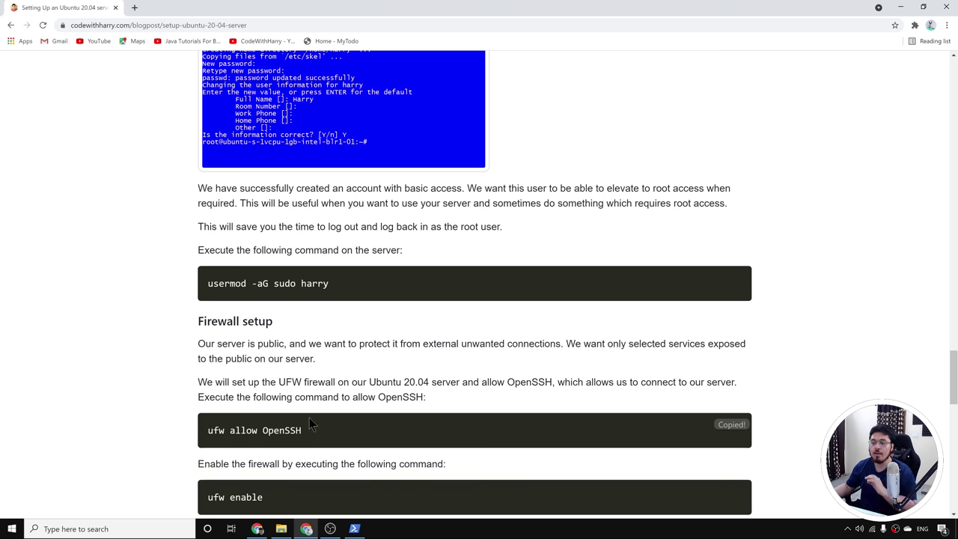
{"action": "scroll", "coordinate": [299, 449], "scroll_direction": "down", "scroll_amount": 1}
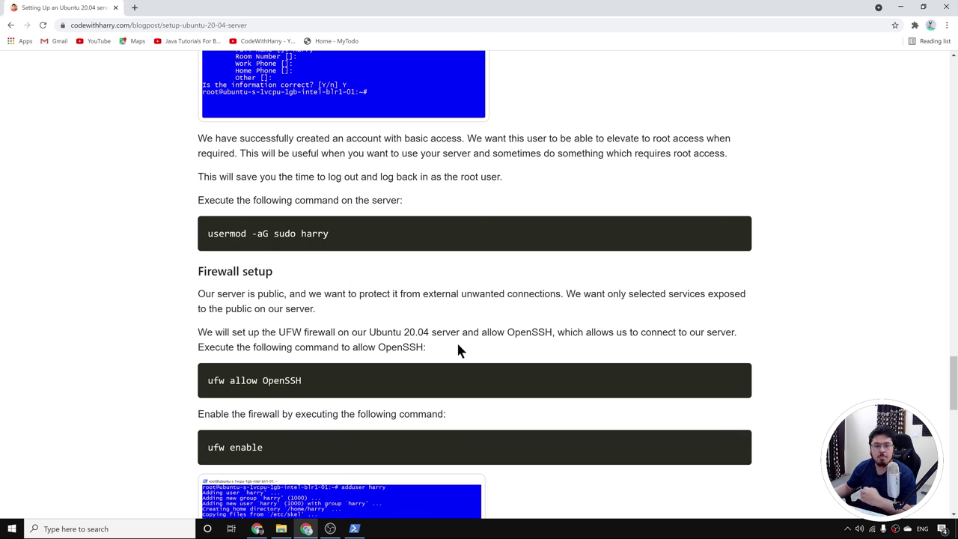
{"action": "left_click", "coordinate": [354, 528]}
{"action": "right_click", "coordinate": [418, 418]}
{"action": "key", "text": "Return"}
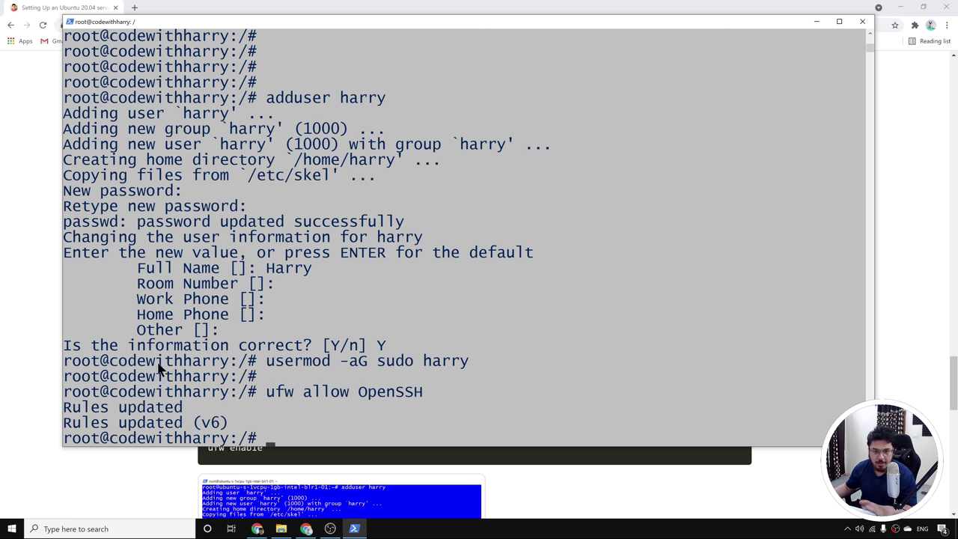
Step: Copy the ufw enable command from the Chrome guide, run it in the PowerShell root session, and answer y to proceed
{"action": "left_click", "coordinate": [173, 458]}
{"action": "scroll", "coordinate": [253, 438], "scroll_direction": "down", "scroll_amount": 2}
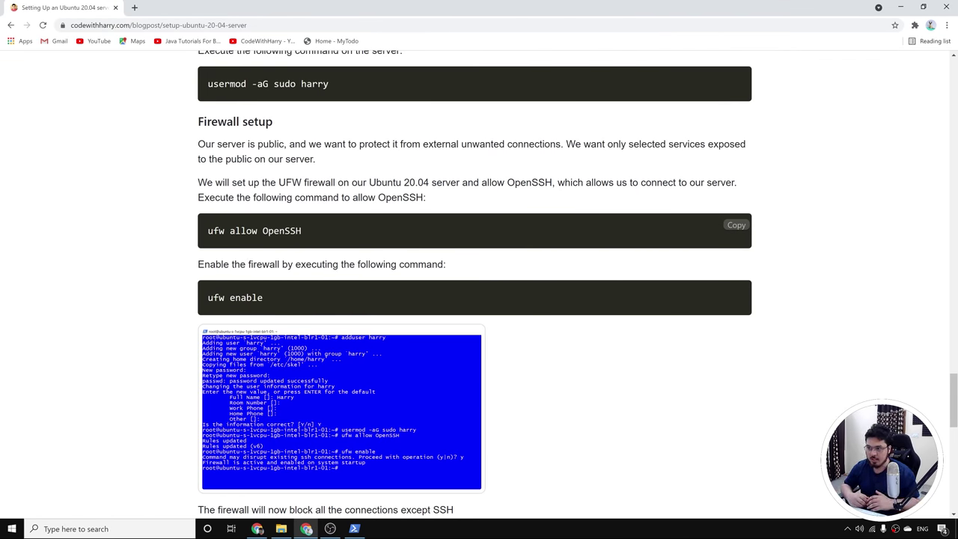
{"action": "left_click", "coordinate": [733, 292]}
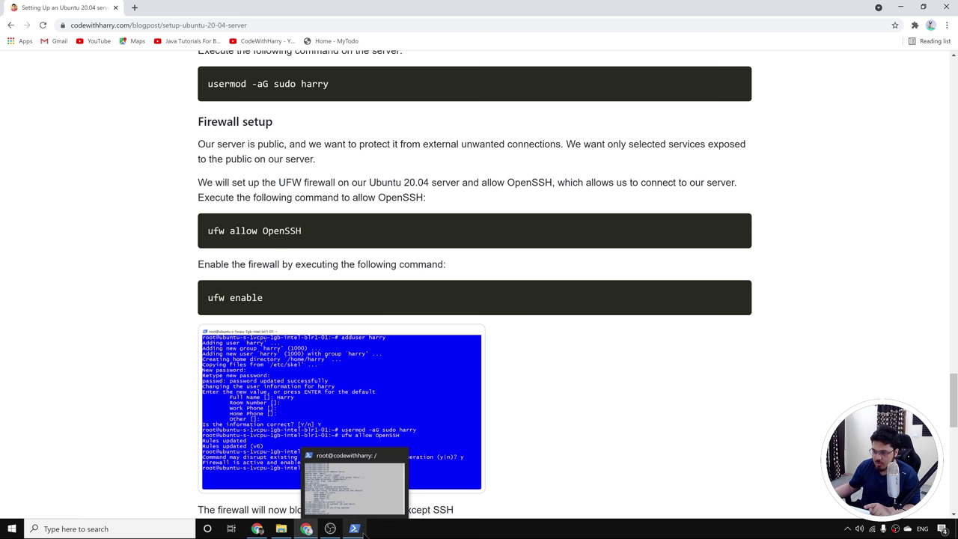
{"action": "left_click", "coordinate": [352, 464]}
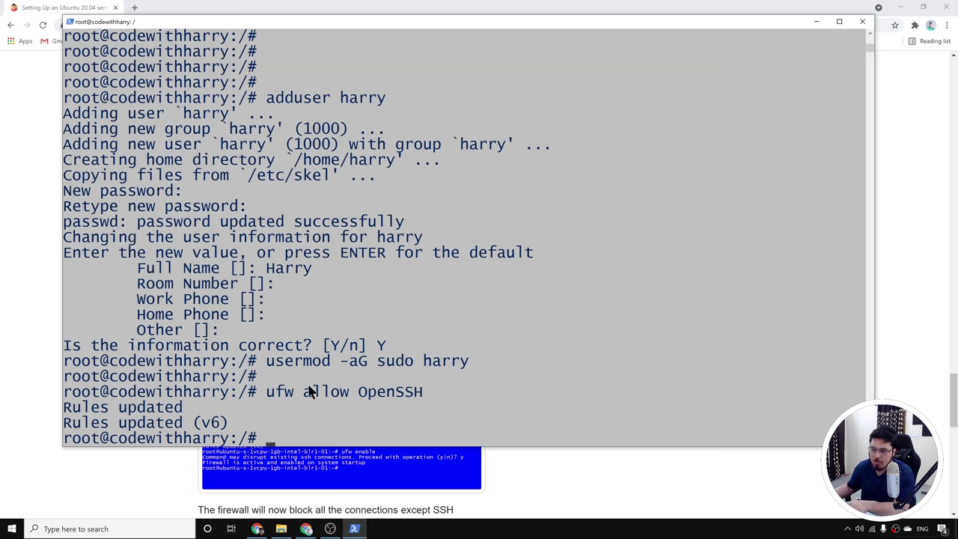
{"action": "right_click", "coordinate": [346, 389]}
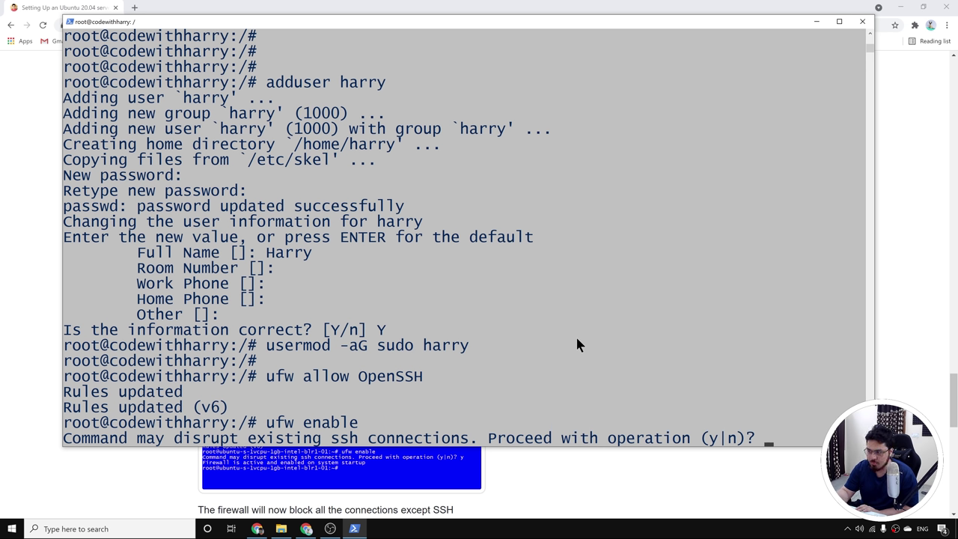
{"action": "type", "text": "y"}
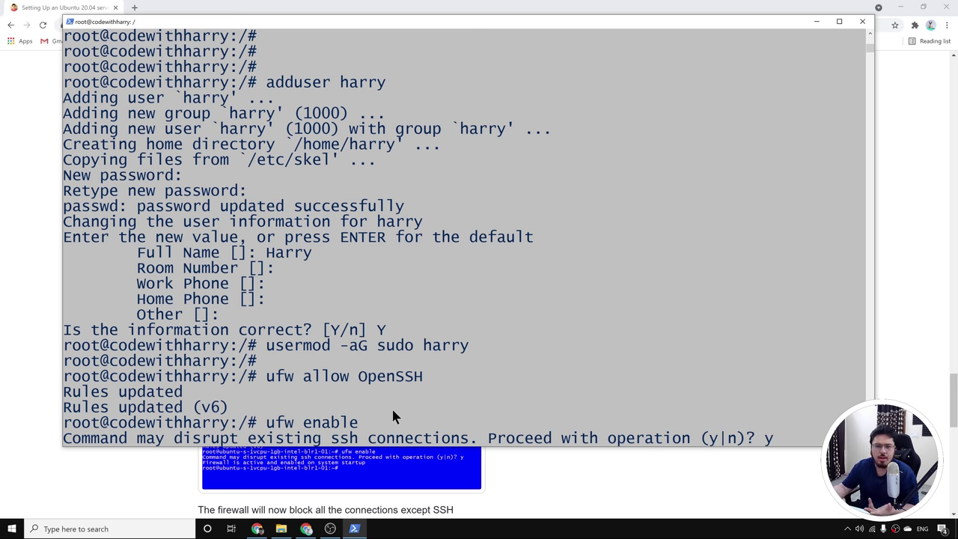
{"action": "key", "text": "Return"}
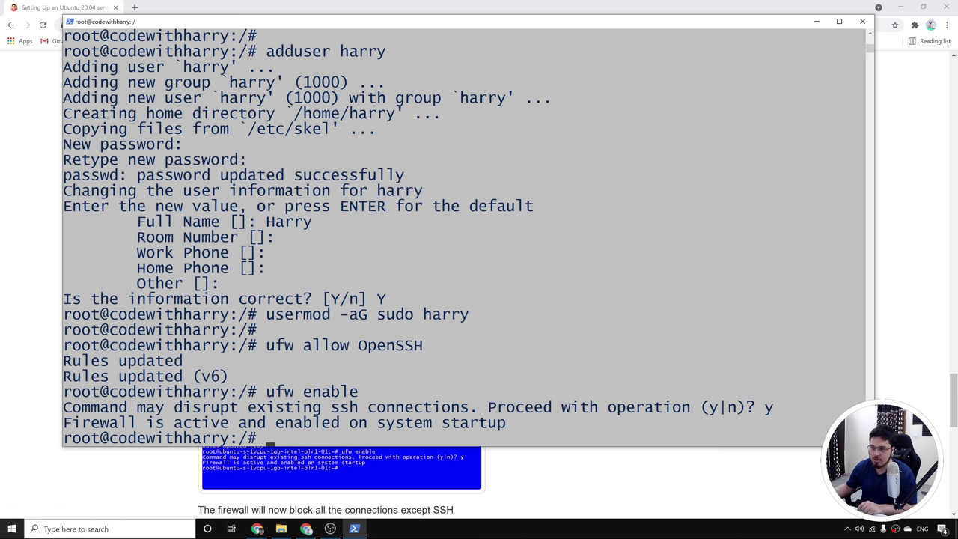
Step: Check the guide's new-user login section in Chrome, open a second Windows PowerShell window, and minimize the root session
{"action": "mouse_move", "coordinate": [289, 25]}
{"action": "left_mouse_down"}
{"action": "mouse_move", "coordinate": [302, 124]}
{"action": "mouse_move", "coordinate": [261, 68]}
{"action": "mouse_move", "coordinate": [307, 24]}
{"action": "left_mouse_up"}
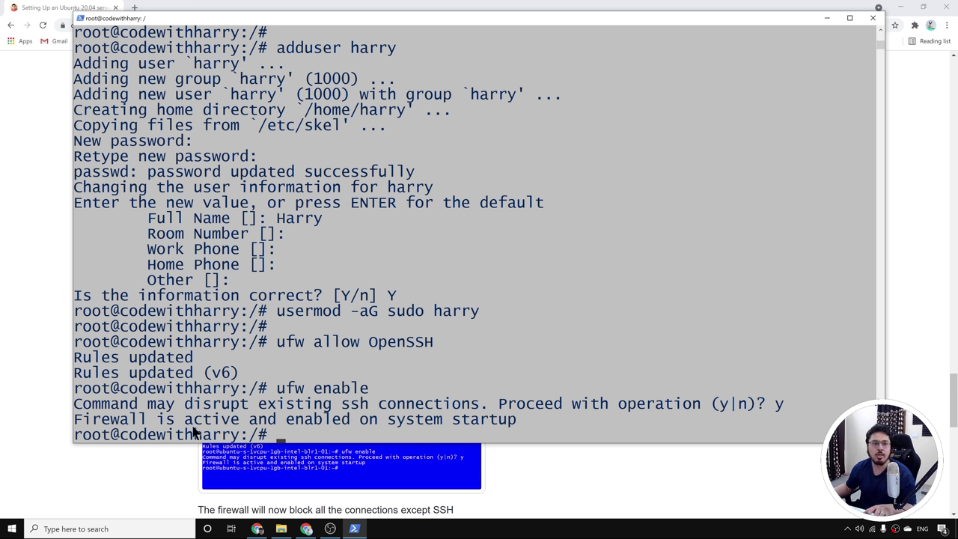
{"action": "left_click", "coordinate": [63, 309]}
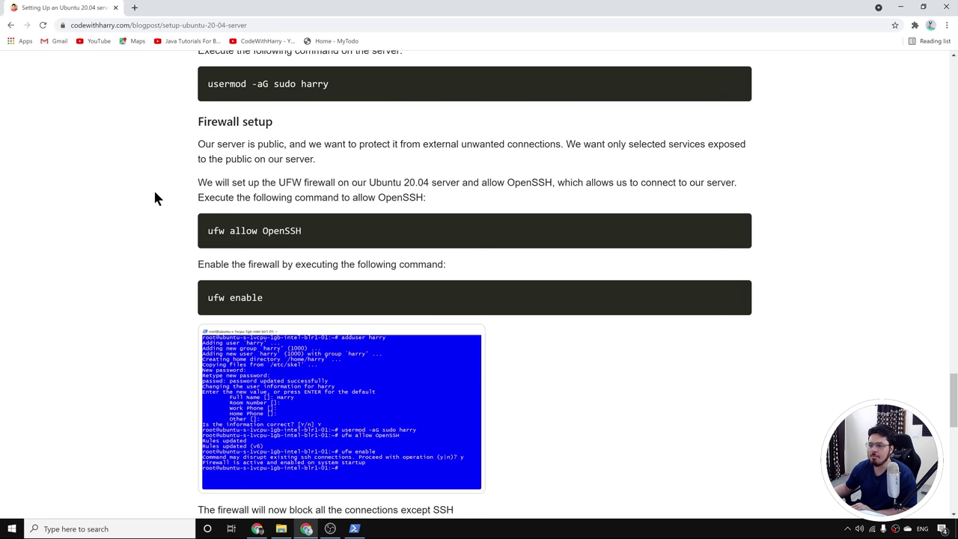
{"action": "scroll", "coordinate": [154, 193], "scroll_direction": "down", "scroll_amount": 5}
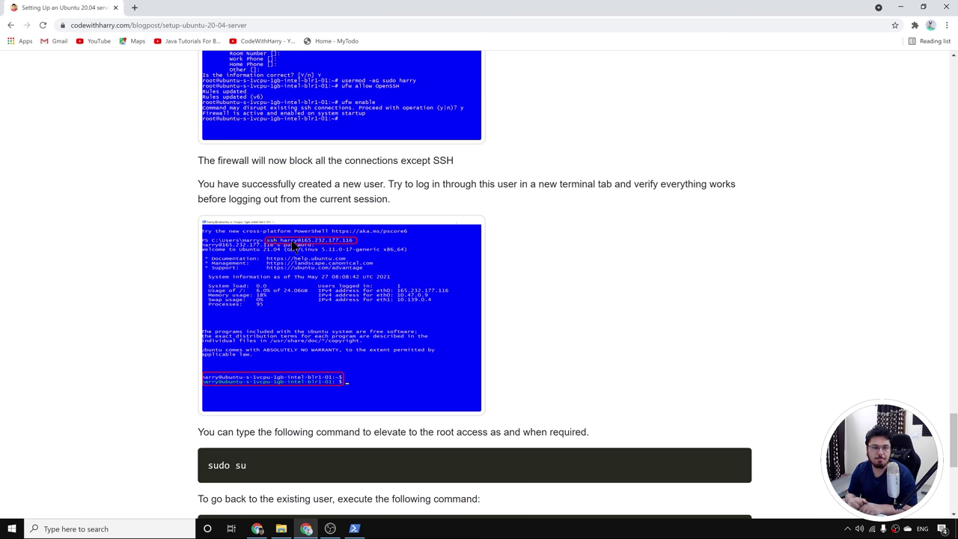
{"action": "key", "text": "super+x"}
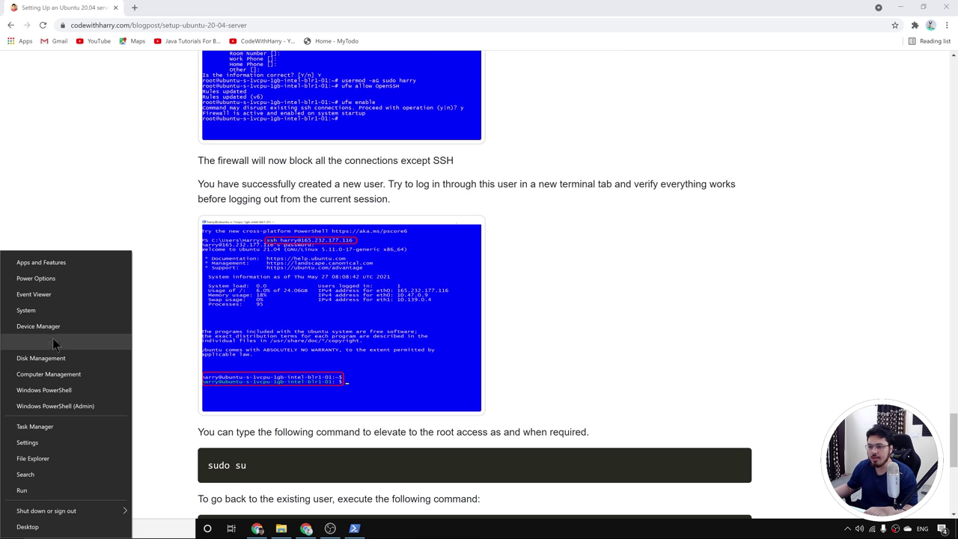
{"action": "left_click", "coordinate": [67, 389]}
{"action": "mouse_move", "coordinate": [354, 529]}
{"action": "left_click", "coordinate": [332, 495]}
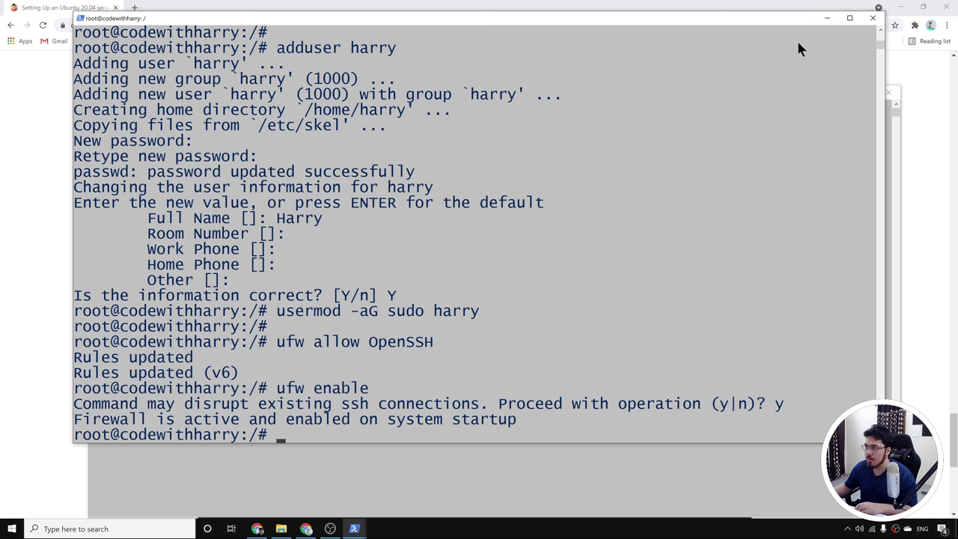
{"action": "left_click", "coordinate": [826, 18]}
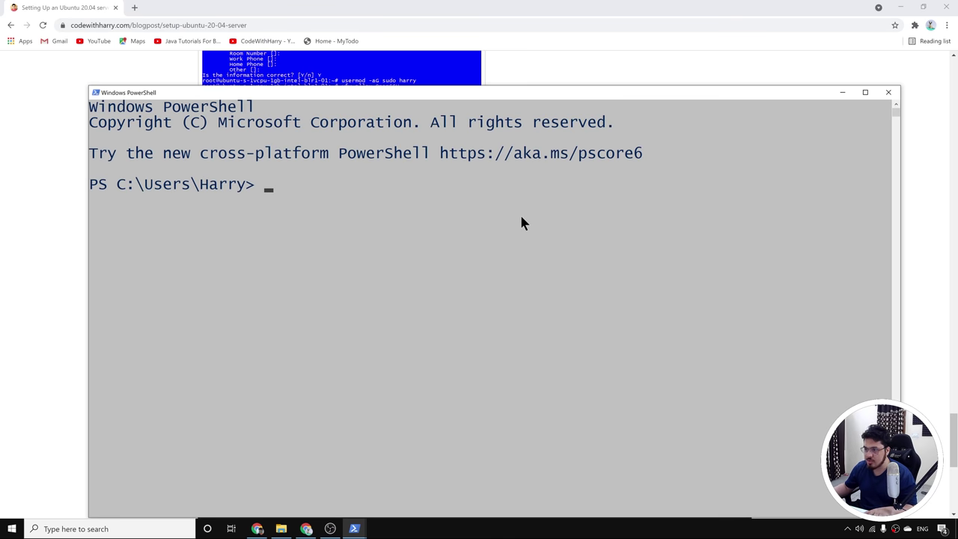
Step: Recall the ssh command for 165.22.222.8, replace root with the new user's username, and log in with that account's password
{"action": "key", "text": "Up"}
{"action": "mouse_move", "coordinate": [355, 529]}
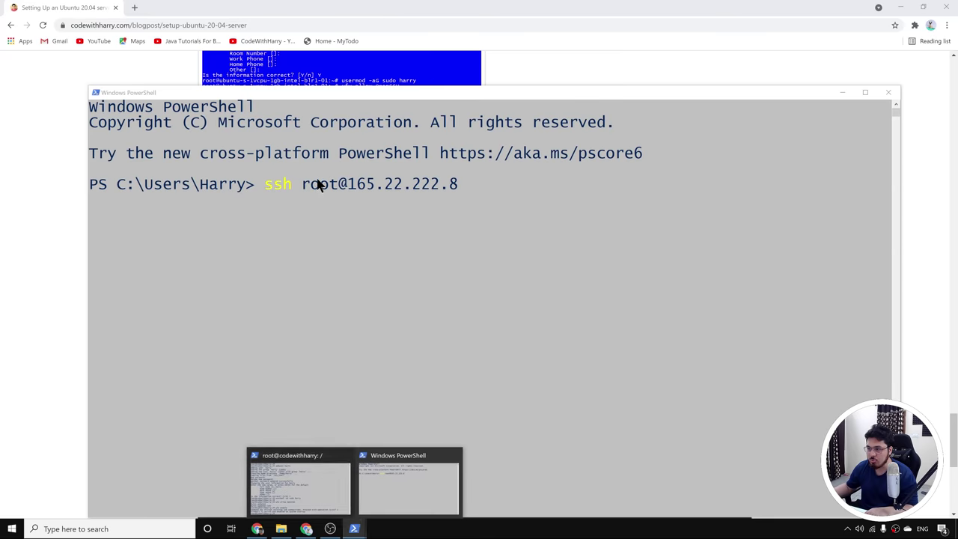
{"action": "left_click", "coordinate": [308, 491]}
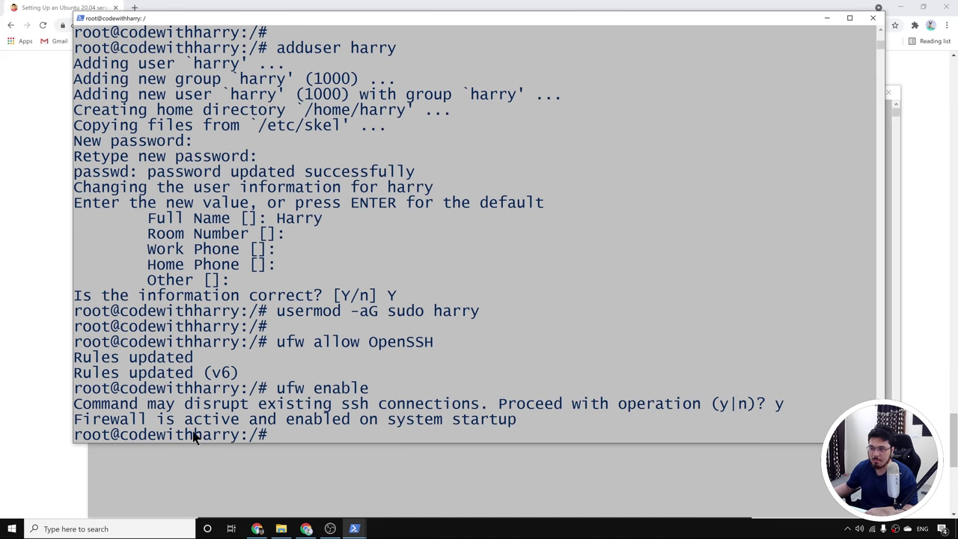
{"action": "left_click_drag", "start_coordinate": [73, 435], "coordinate": [234, 436]}
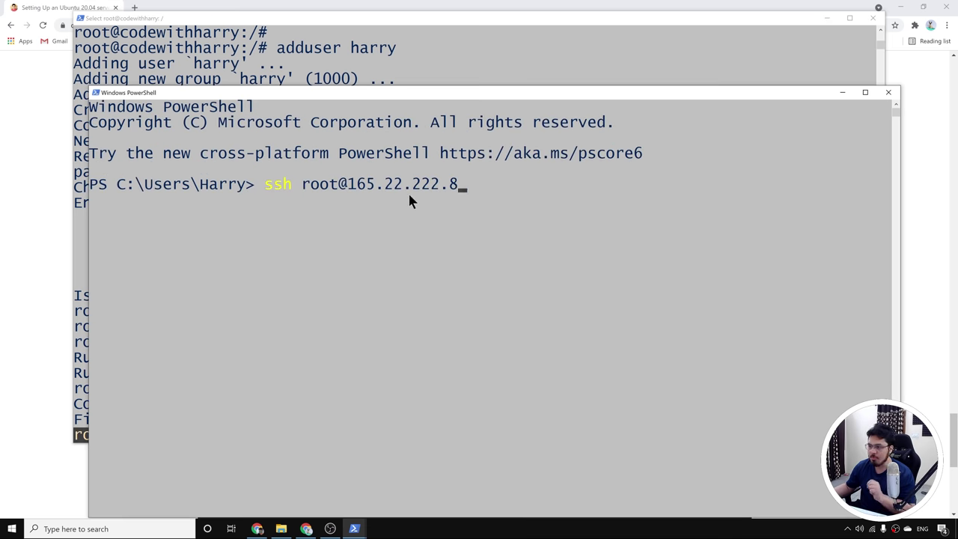
{"action": "key", "text": "Left"}
{"action": "key", "text": "Left"}
{"action": "key", "text": "Left"}
{"action": "key", "text": "Left"}
{"action": "key", "text": "Left"}
{"action": "key", "text": "Left"}
{"action": "key", "text": "Left"}
{"action": "key", "text": "Left"}
{"action": "key", "text": "Left"}
{"action": "key", "text": "Left"}
{"action": "key", "text": "Left"}
{"action": "key", "text": "Left"}
{"action": "key", "text": "Left"}
{"action": "key", "text": "Left"}
{"action": "key", "text": "Left"}
{"action": "key", "text": "Right"}
{"action": "key", "text": "Right"}
{"action": "key", "text": "ctrl+shift+Left"}
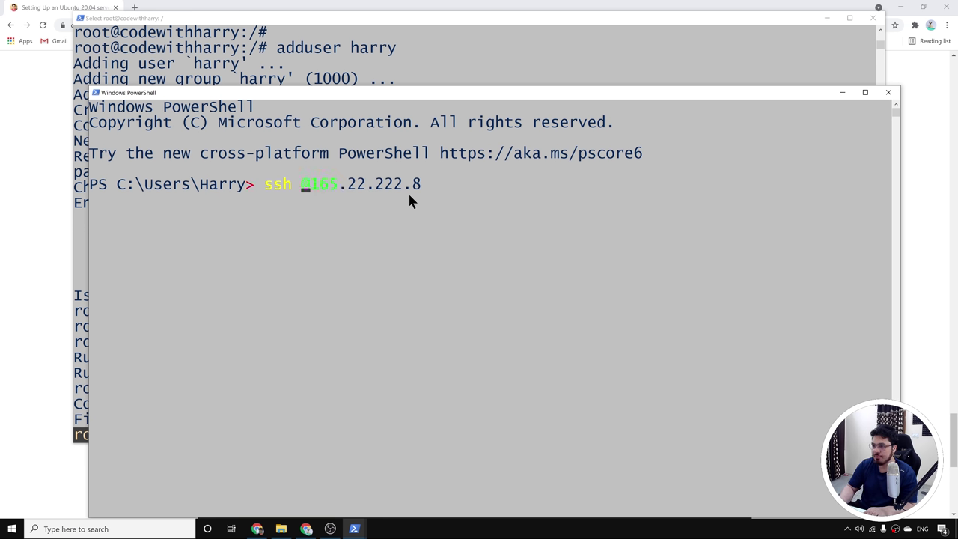
{"action": "type", "text": "harry"}
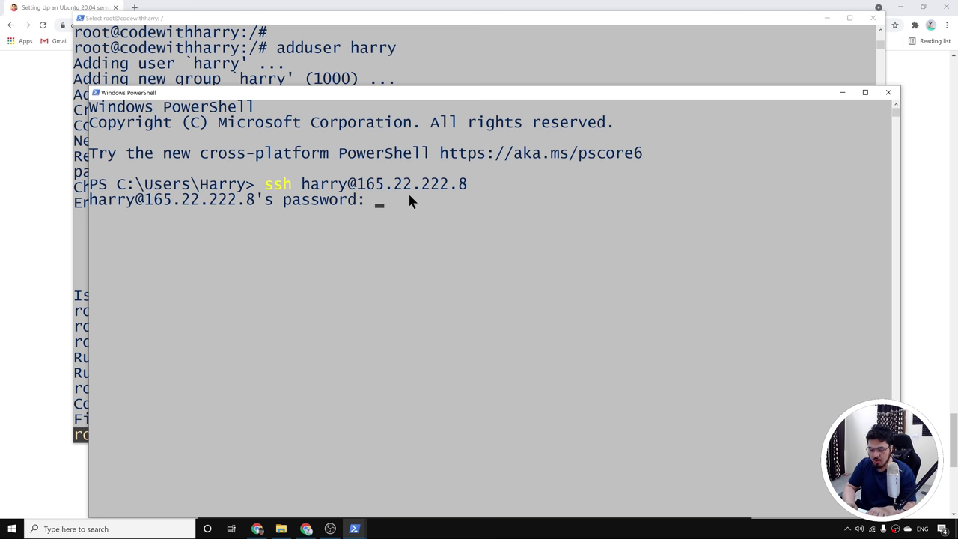
{"action": "key", "text": "Return"}
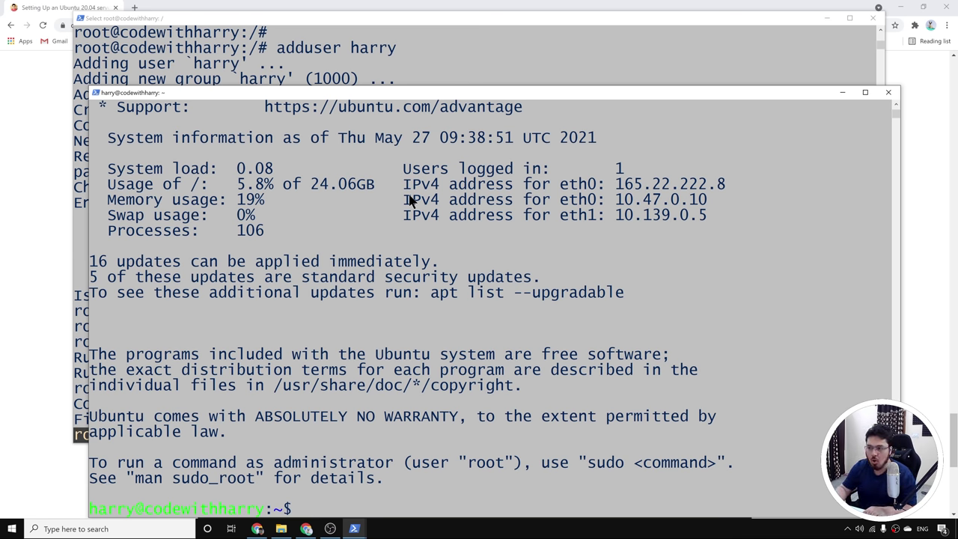
Step: Log out of the root SSH session with exit and close its PowerShell window
{"action": "left_click", "coordinate": [270, 21]}
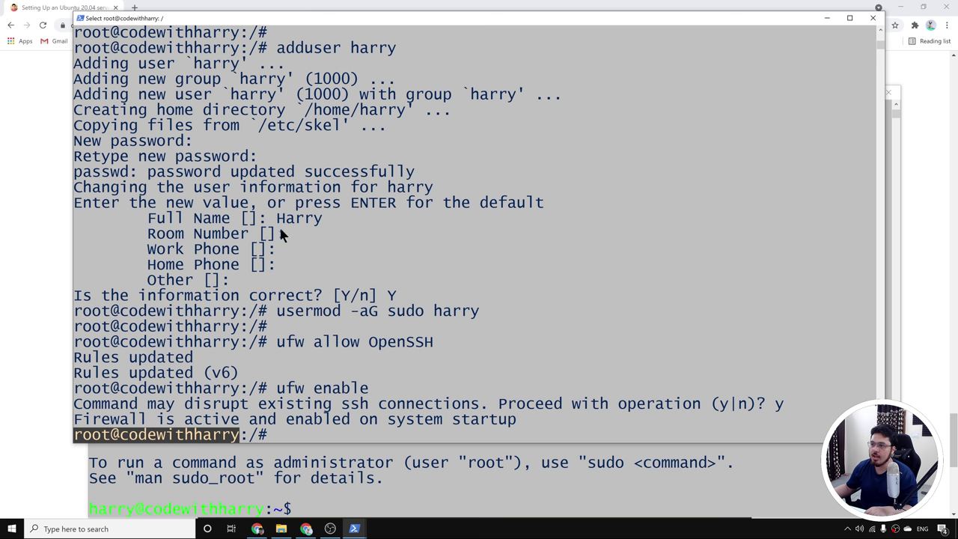
{"action": "left_click", "coordinate": [363, 296]}
{"action": "type", "text": "exit"}
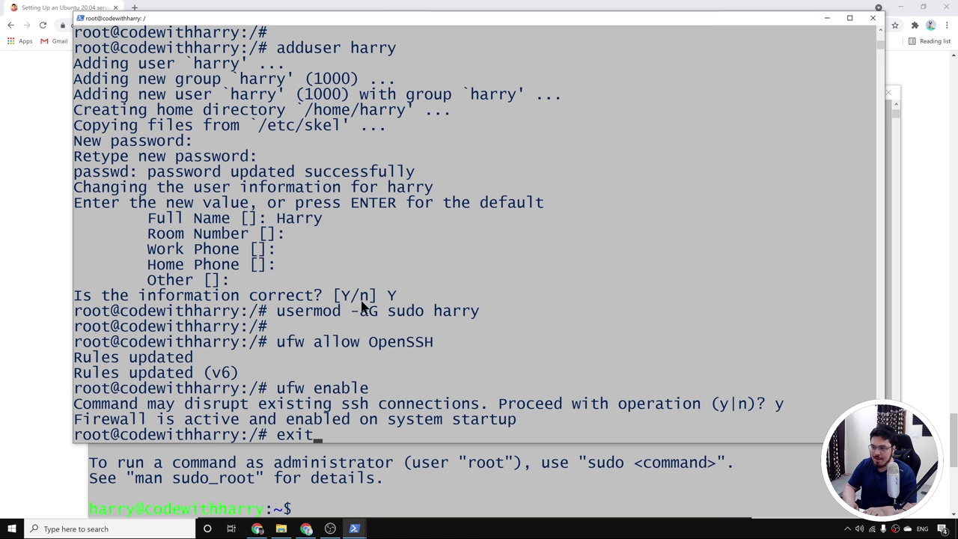
{"action": "key", "text": "Return"}
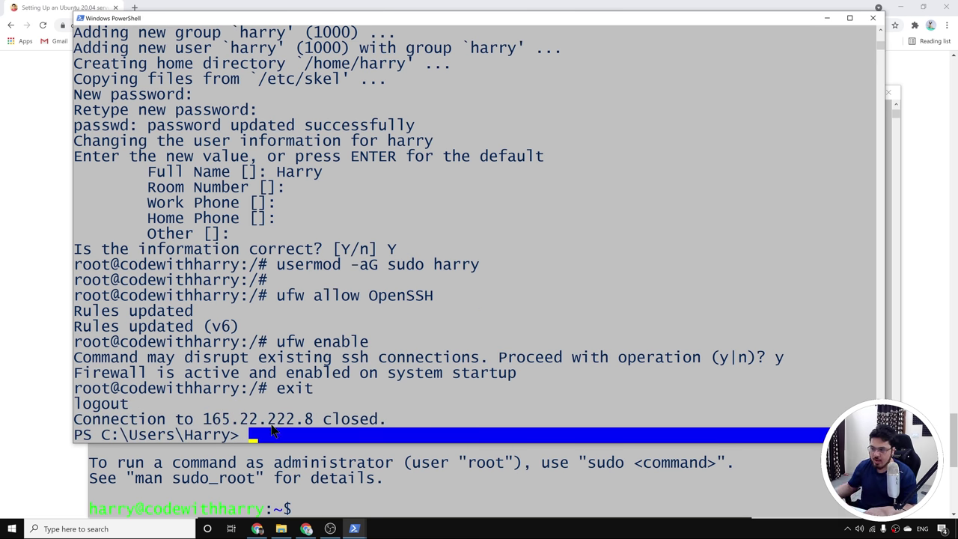
{"action": "left_click", "coordinate": [877, 18]}
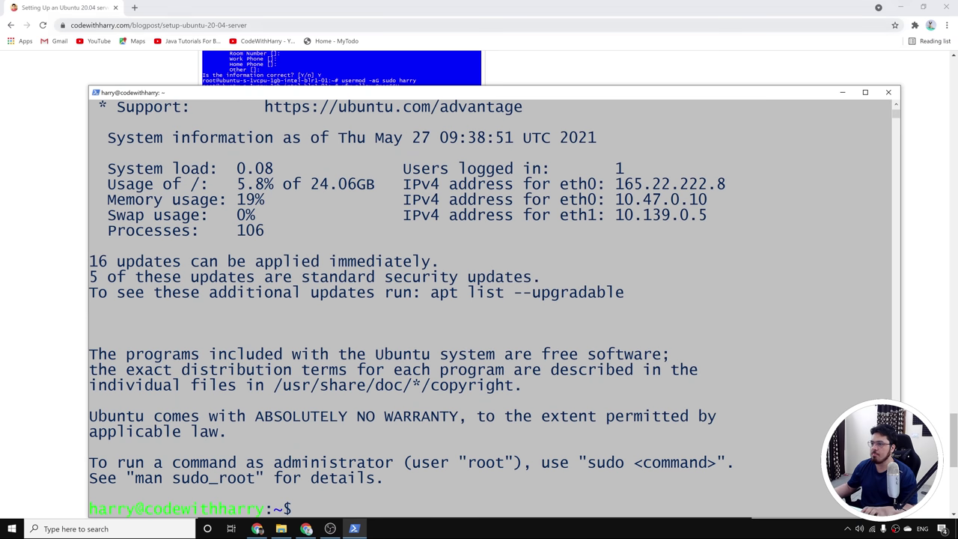
Step: Maximize the new user's PowerShell window and set its screen background to black and its screen text to white
{"action": "double_click", "coordinate": [528, 89]}
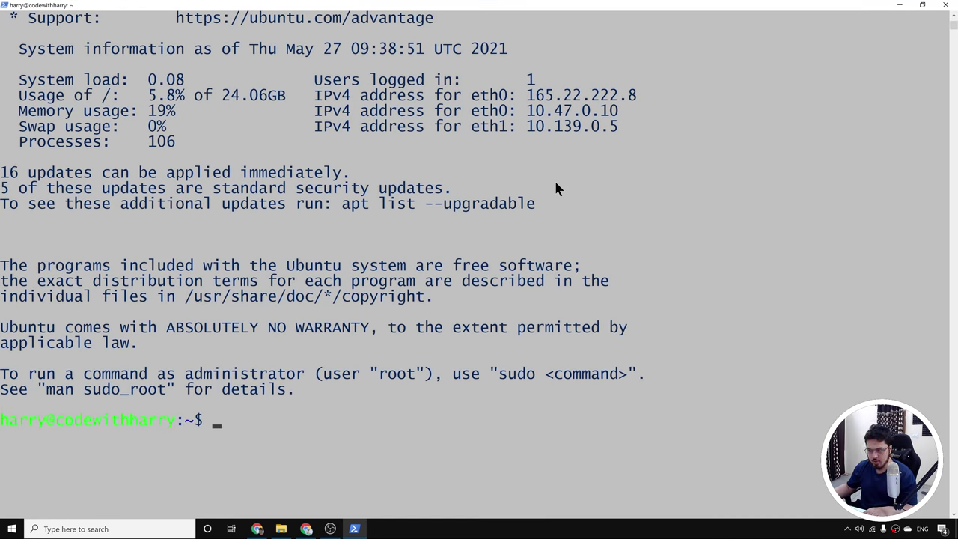
{"action": "right_click", "coordinate": [227, 5]}
{"action": "left_click", "coordinate": [250, 86]}
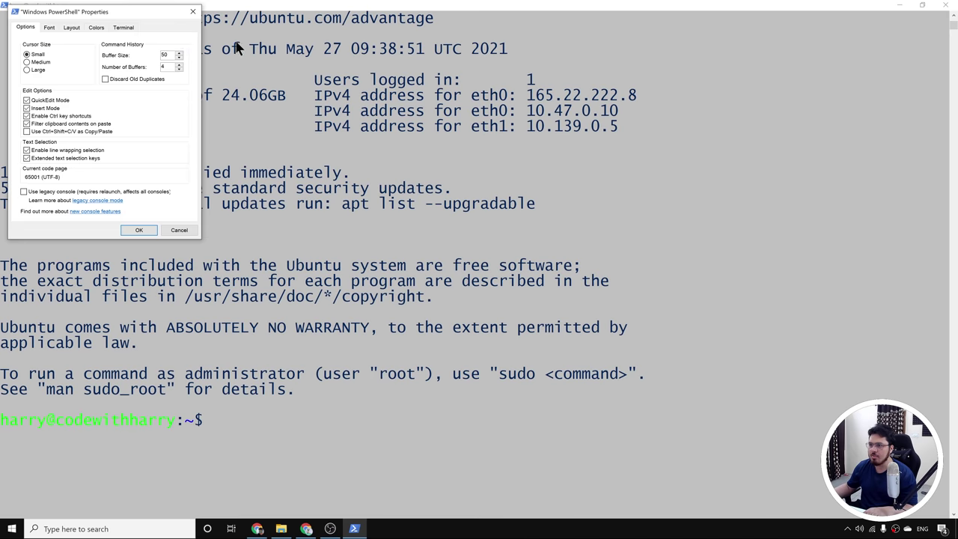
{"action": "left_click", "coordinate": [119, 27]}
{"action": "left_click", "coordinate": [102, 25]}
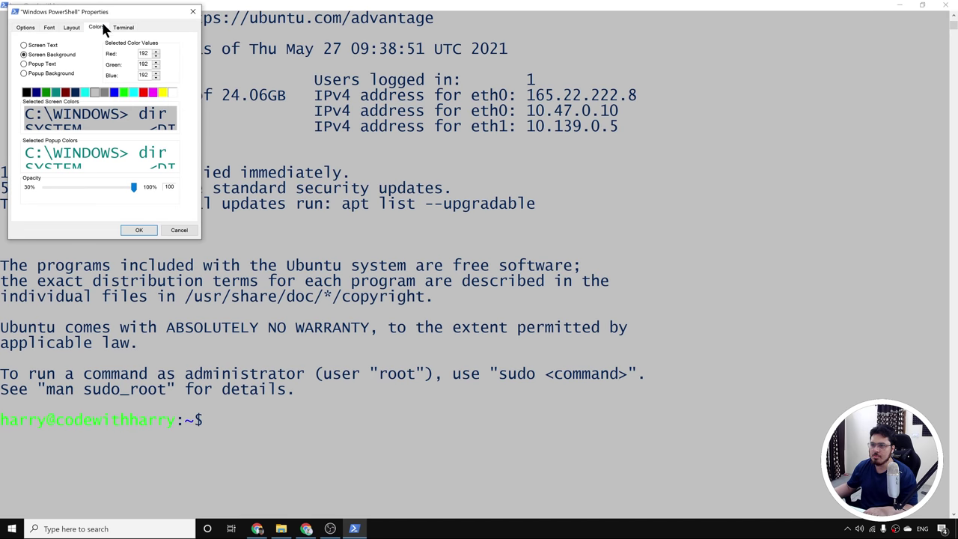
{"action": "left_click", "coordinate": [114, 92]}
{"action": "left_click", "coordinate": [37, 92]}
{"action": "left_click", "coordinate": [27, 93]}
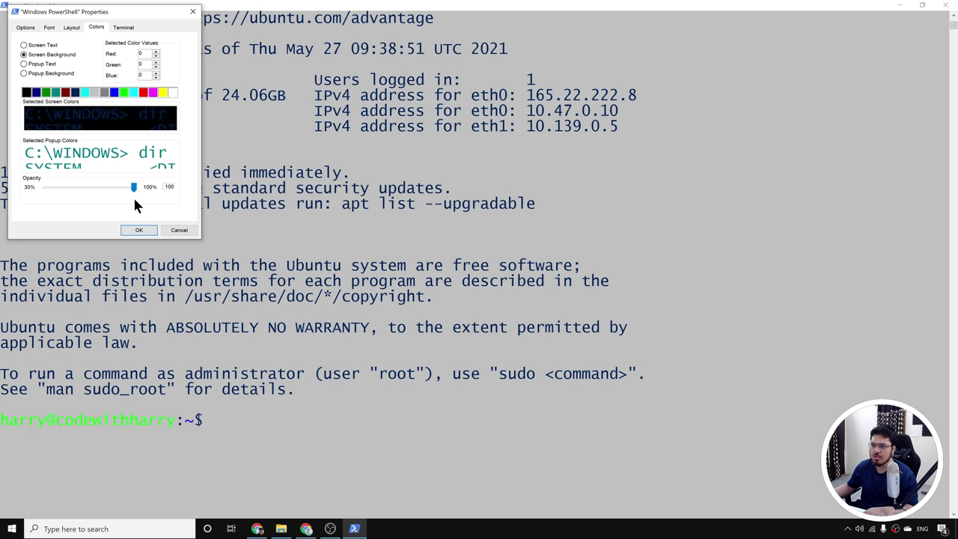
{"action": "left_click", "coordinate": [43, 45]}
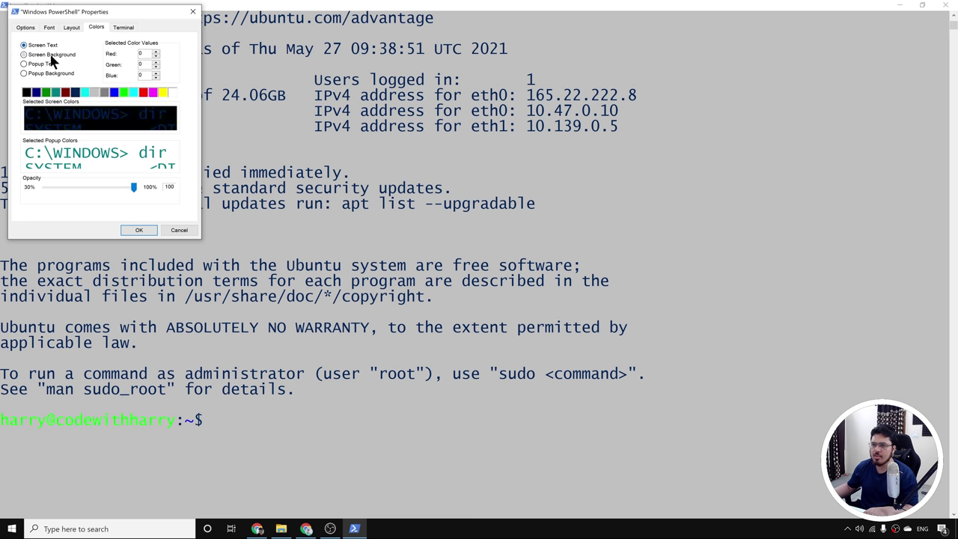
{"action": "left_click", "coordinate": [172, 92]}
{"action": "left_click", "coordinate": [148, 229]}
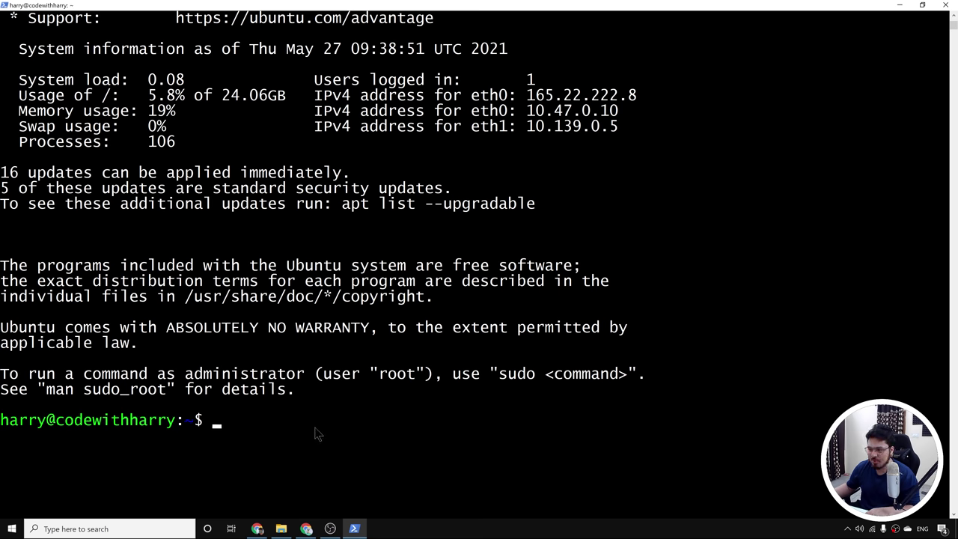
Step: List the new user's home directory contents with ls and print the working directory with pwd
{"action": "type", "text": "ls"}
{"action": "key", "text": "Return"}
{"action": "type", "text": "pwd"}
{"action": "key", "text": "Return"}
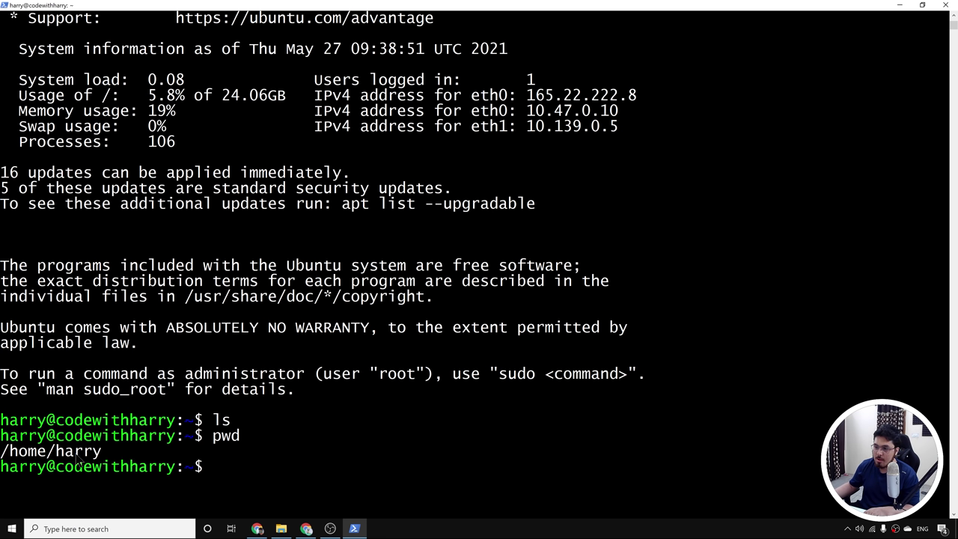
Step: Move up to the /home directory with cd ../ and list its contents with ls
{"action": "left_click_drag", "start_coordinate": [4, 451], "coordinate": [103, 452]}
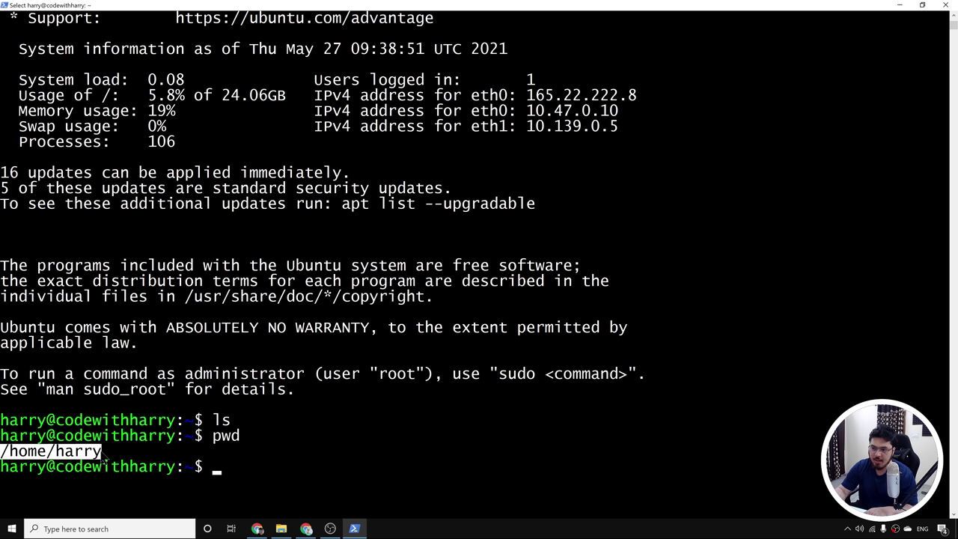
{"action": "right_click", "coordinate": [269, 419]}
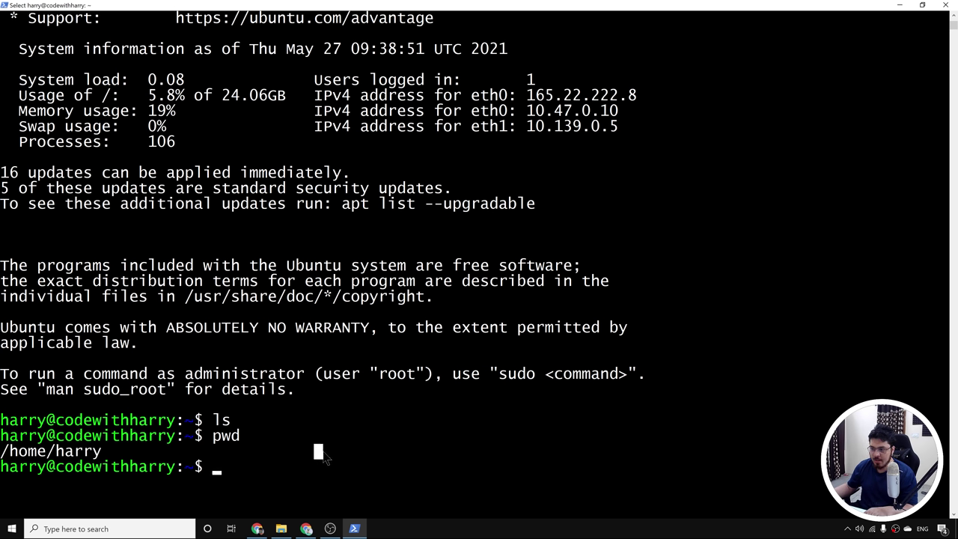
{"action": "type", "text": "cd ../"}
{"action": "key", "text": "Return"}
{"action": "type", "text": "ls"}
{"action": "key", "text": "Return"}
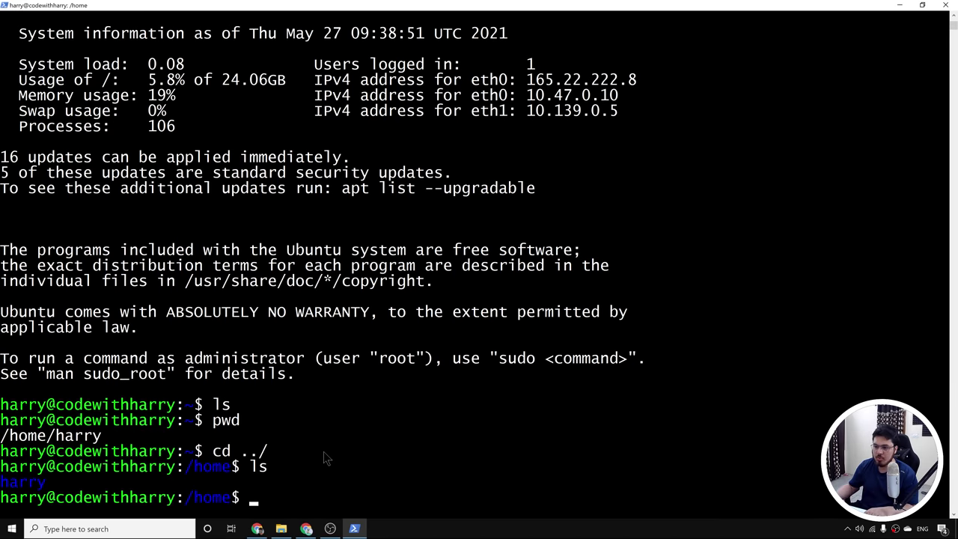
Step: Move up from /home to the filesystem's top directory by running cd ../ again
{"action": "left_click", "coordinate": [189, 468]}
{"action": "left_click_drag", "start_coordinate": [189, 467], "coordinate": [231, 467]}
{"action": "right_click", "coordinate": [299, 486]}
{"action": "type", "text": "cd ../"}
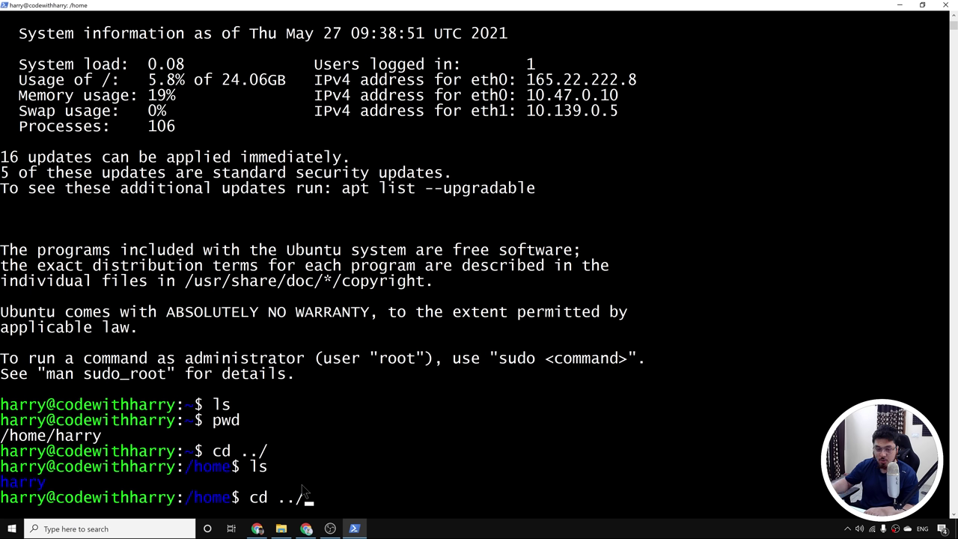
{"action": "key", "text": "Up"}
{"action": "key", "text": "Up"}
{"action": "key", "text": "Up"}
{"action": "key", "text": "Up"}
{"action": "key", "text": "Down"}
{"action": "key", "text": "Down"}
{"action": "key", "text": "Up"}
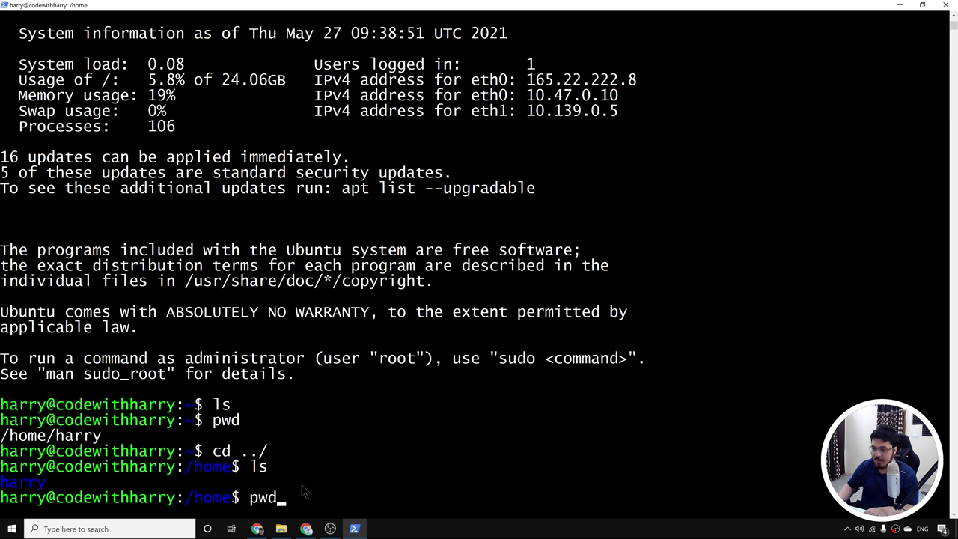
{"action": "key", "text": "Up"}
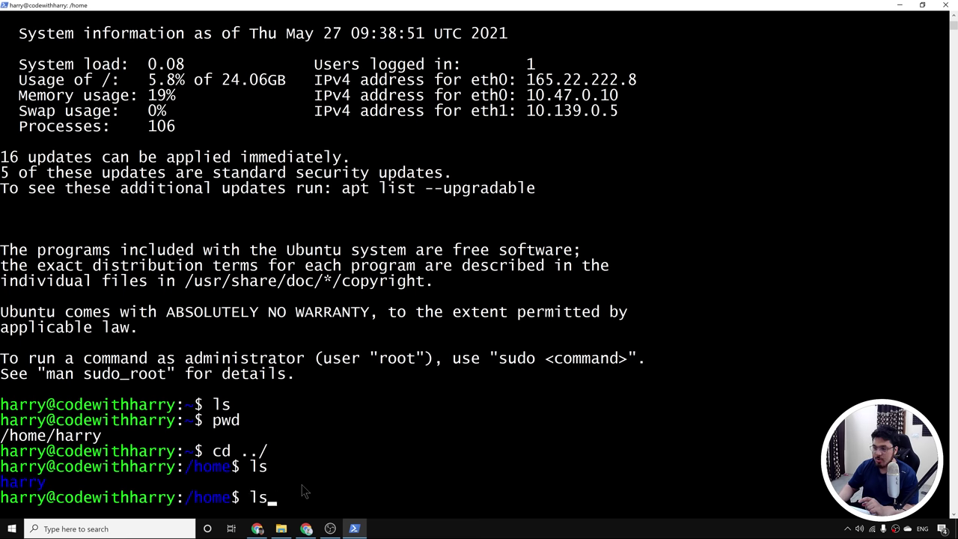
{"action": "key", "text": "Down"}
{"action": "key", "text": "Down"}
{"action": "key", "text": "Return"}
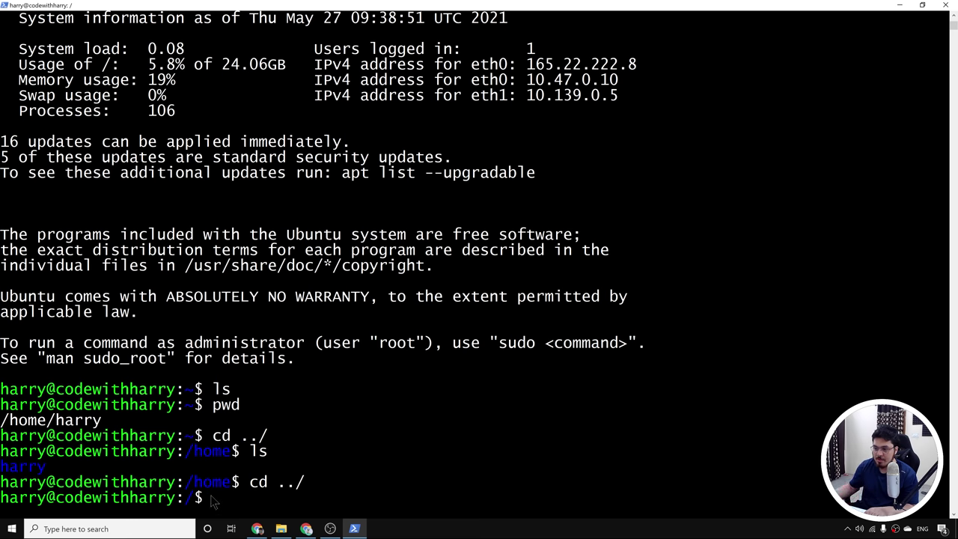
Step: List the top directory's contents with ls and try to enter the root folder with cd root
{"action": "type", "text": "ls"}
{"action": "key", "text": "Return"}
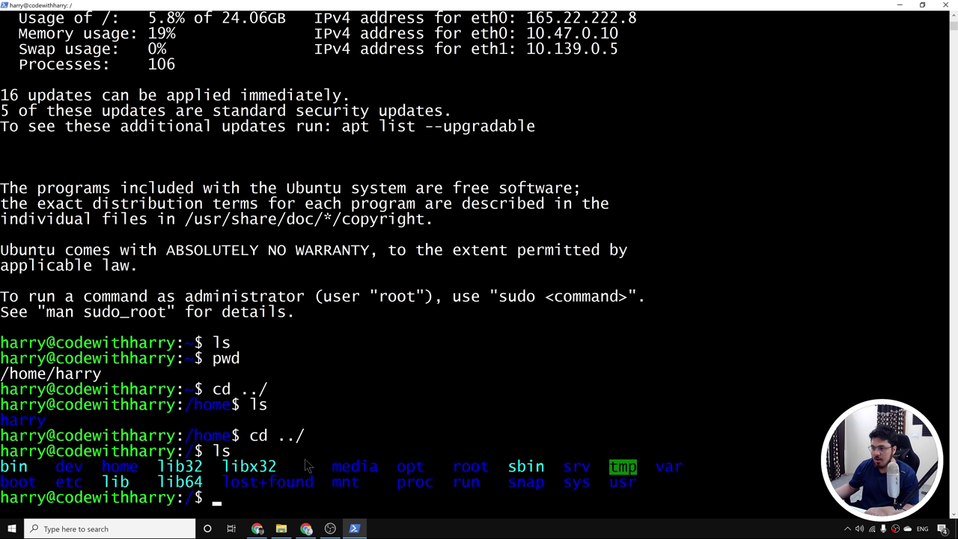
{"action": "type", "text": "cd root"}
{"action": "key", "text": "Return"}
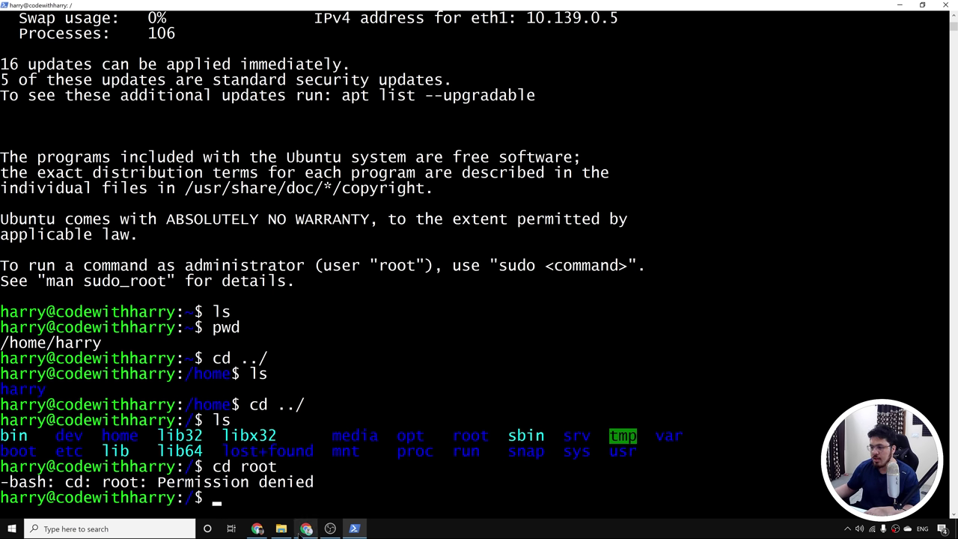
Step: Copy the sudo su command from the blog guide, run it in the server terminal, and enter the user's sudo password
{"action": "left_click", "coordinate": [307, 528]}
{"action": "scroll", "coordinate": [337, 300], "scroll_direction": "down", "scroll_amount": 2}
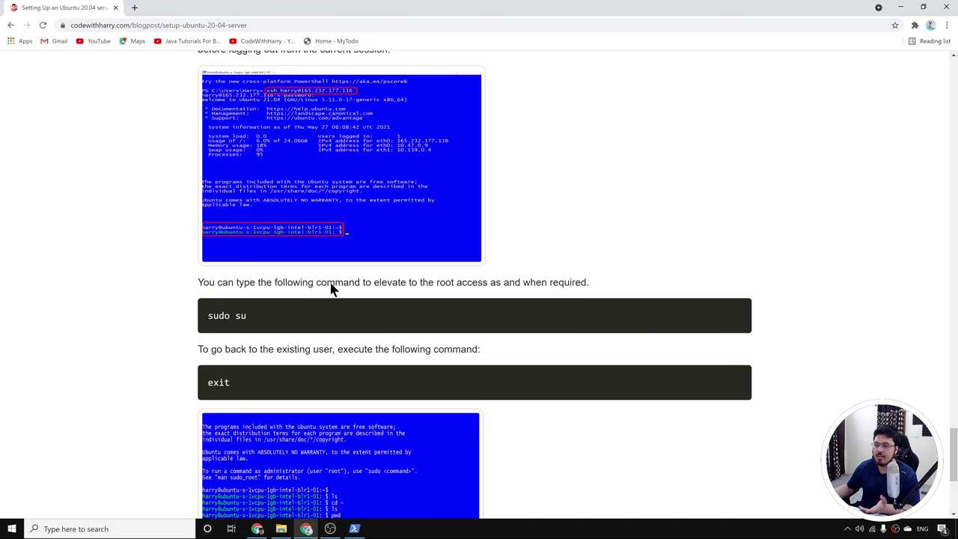
{"action": "left_click_drag", "start_coordinate": [206, 315], "coordinate": [251, 317]}
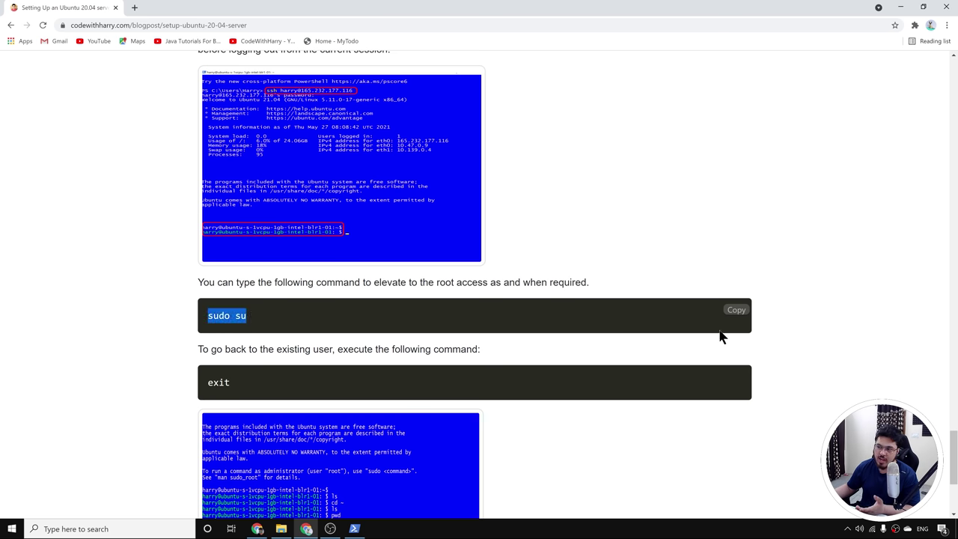
{"action": "left_click", "coordinate": [734, 312]}
{"action": "left_click", "coordinate": [355, 528]}
{"action": "right_click", "coordinate": [358, 472]}
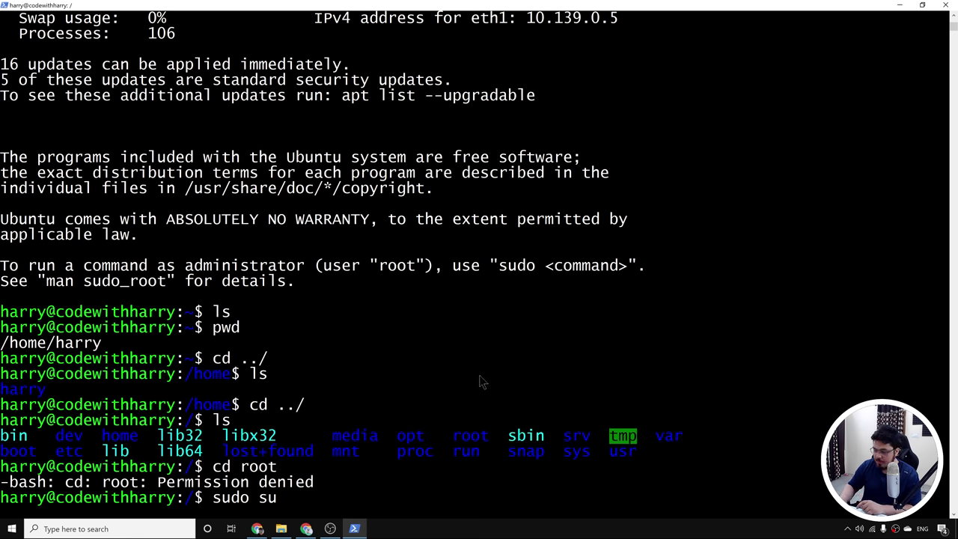
{"action": "key", "text": "Return"}
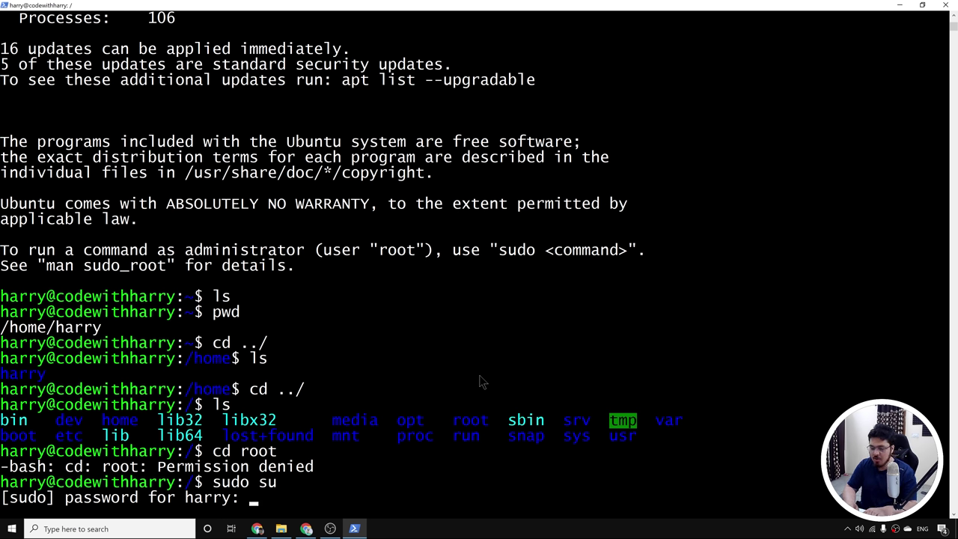
{"action": "key", "text": "Return"}
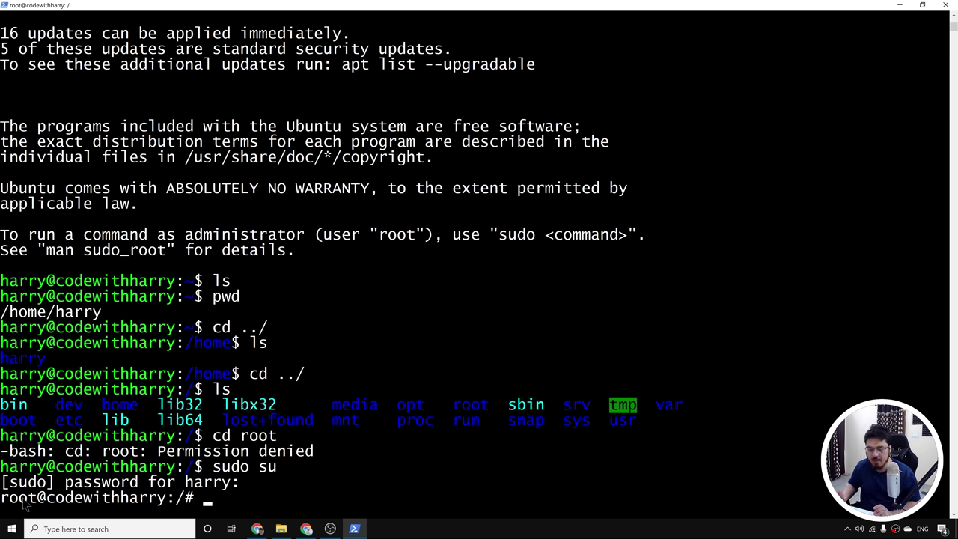
Step: Enter the root folder with cd root/, then inspect its contents and path with ls and pwd
{"action": "type", "text": "cd ro"}
{"action": "key", "text": "Tab"}
{"action": "key", "text": "Return"}
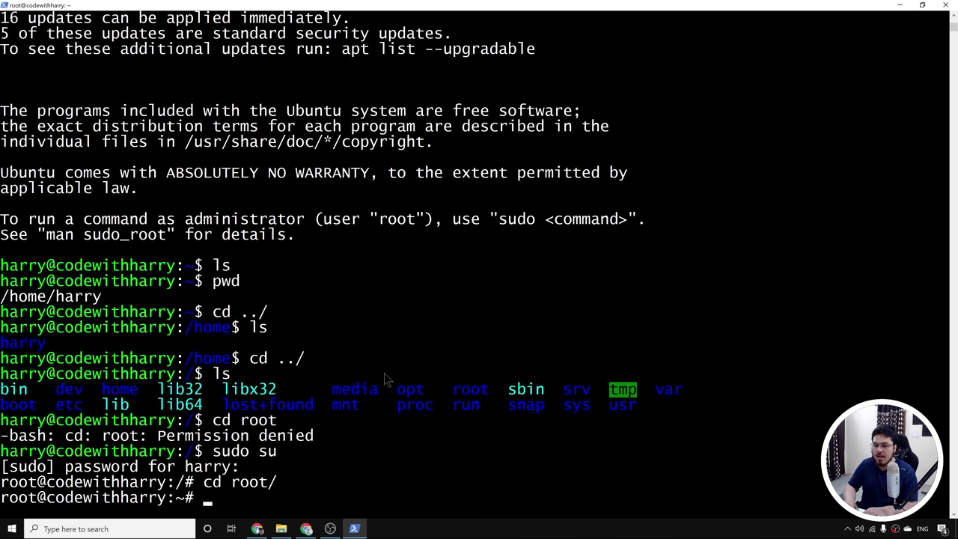
{"action": "type", "text": "ls"}
{"action": "key", "text": "Return"}
{"action": "type", "text": "pwd"}
{"action": "key", "text": "Return"}
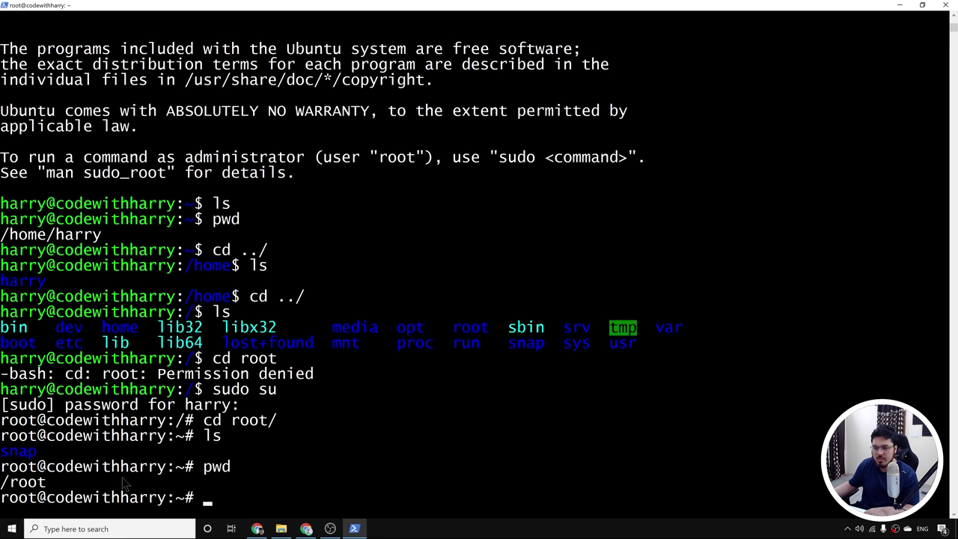
Step: Go back up one directory with cd ../ and leave the root shell with exit
{"action": "type", "text": "cd ../"}
{"action": "key", "text": "Return"}
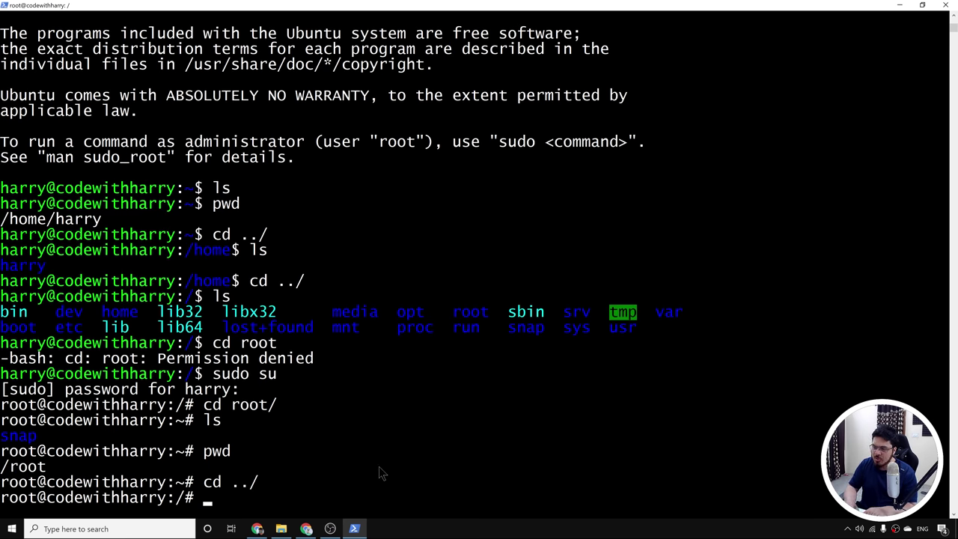
{"action": "type", "text": "exit"}
{"action": "key", "text": "Return"}
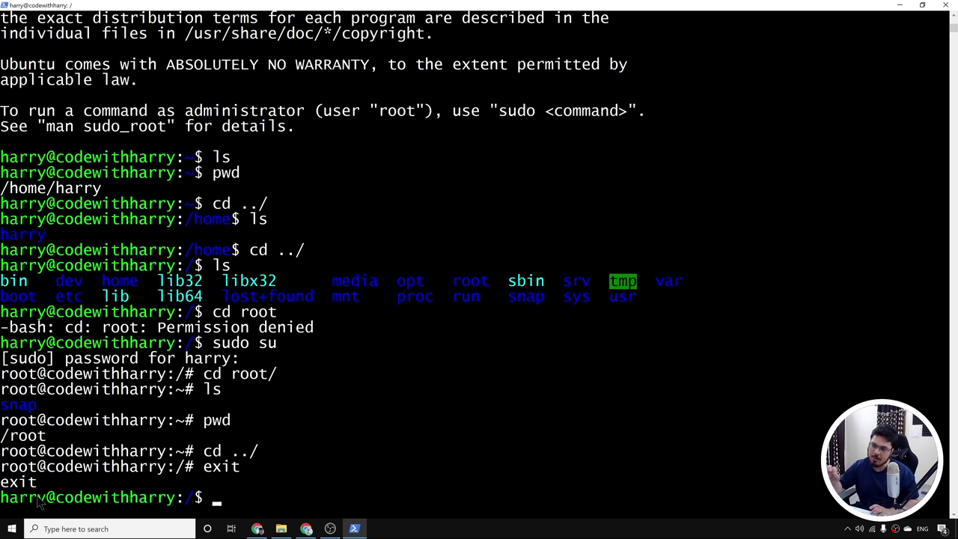
Step: Close the non-root user's SSH session with exit
{"action": "left_click", "coordinate": [337, 498]}
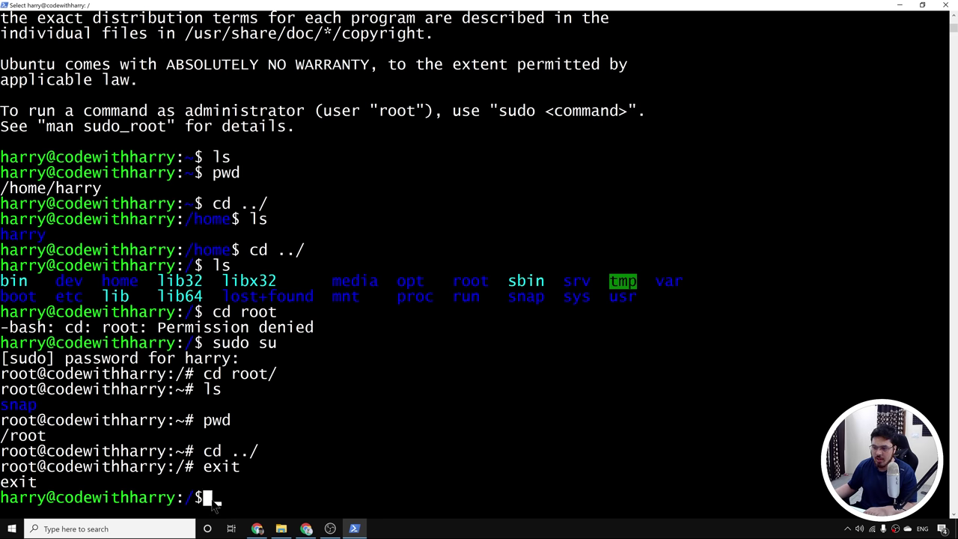
{"action": "type", "text": "]"}
{"action": "key", "text": "Return"}
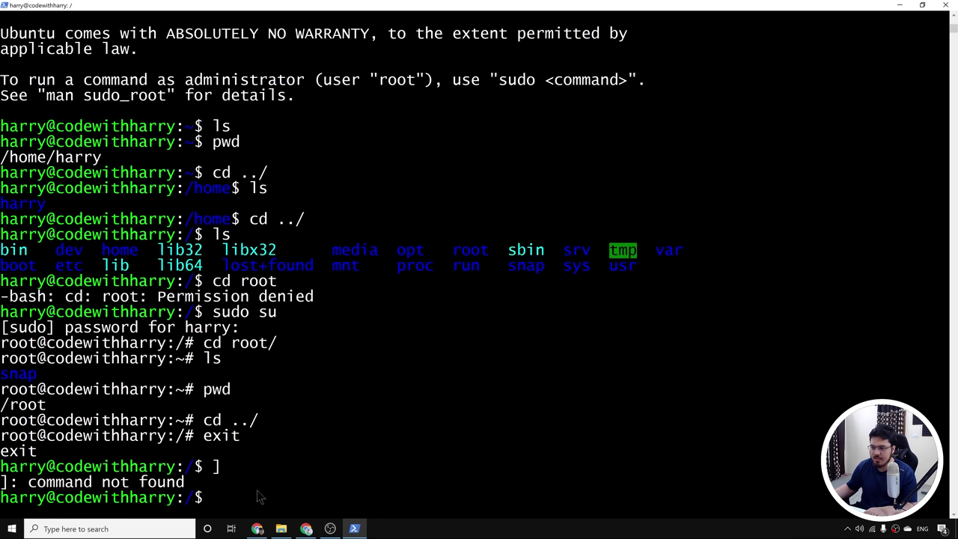
{"action": "type", "text": "exit"}
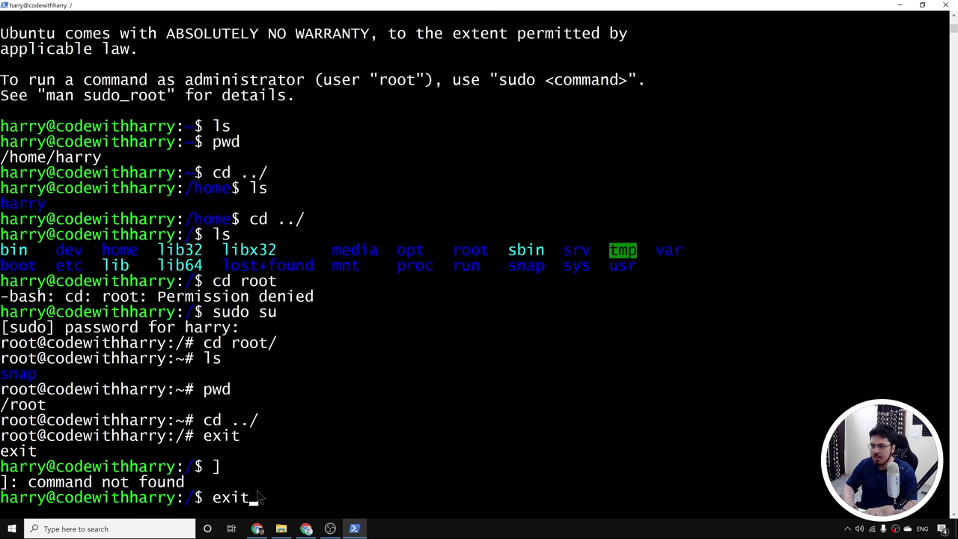
{"action": "key", "text": "Return"}
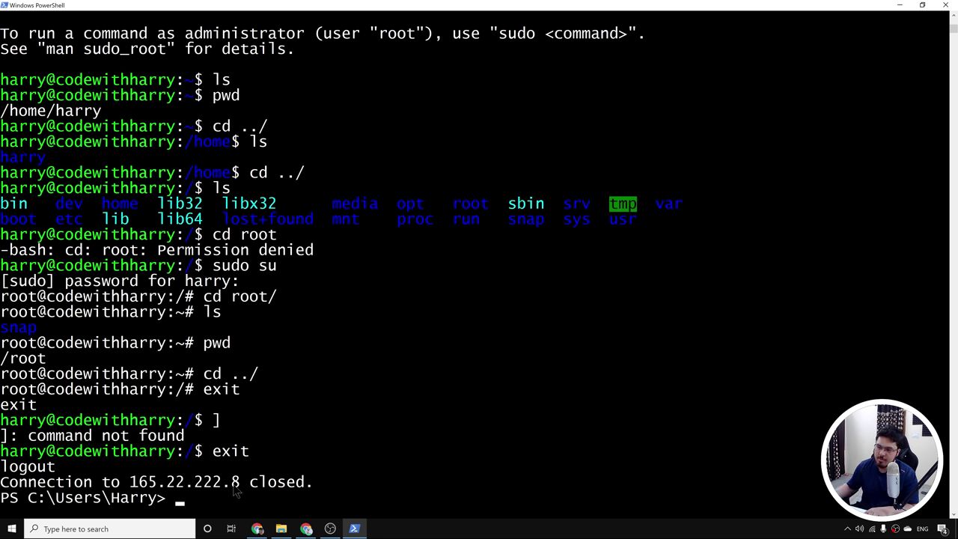
Step: Find the exit command in the blog guide and run it in the terminal to log out of the server
{"action": "left_click_drag", "start_coordinate": [229, 422], "coordinate": [178, 424]}
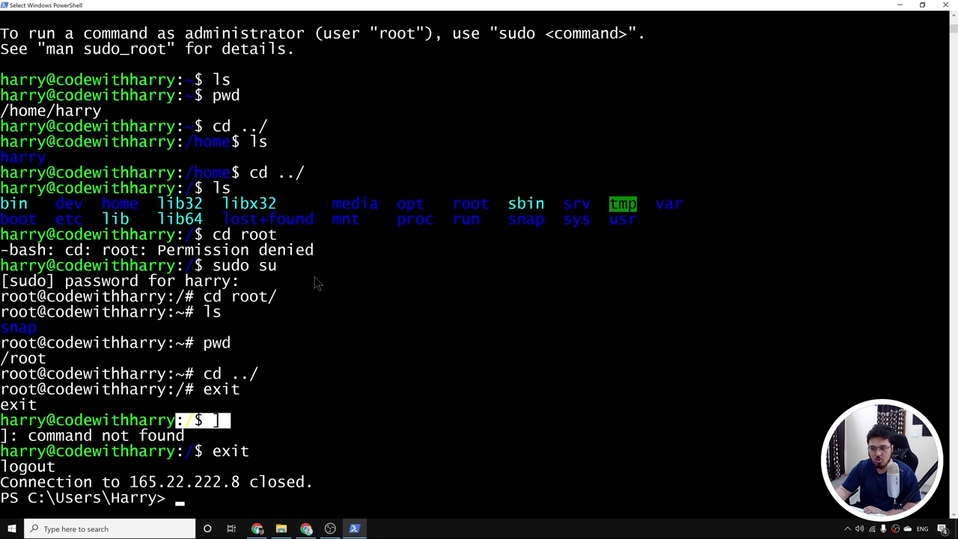
{"action": "key", "text": "alt+Tab"}
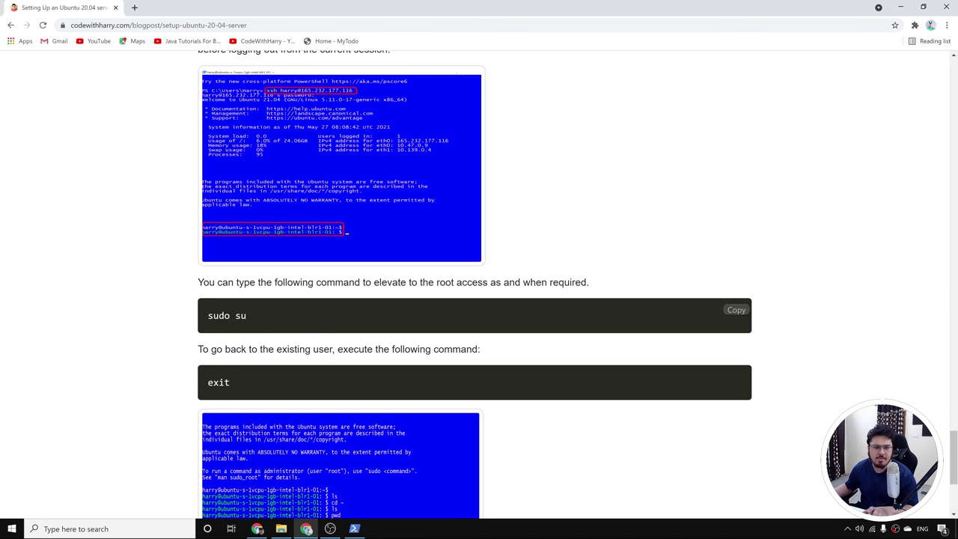
{"action": "left_click_drag", "start_coordinate": [207, 383], "coordinate": [232, 383]}
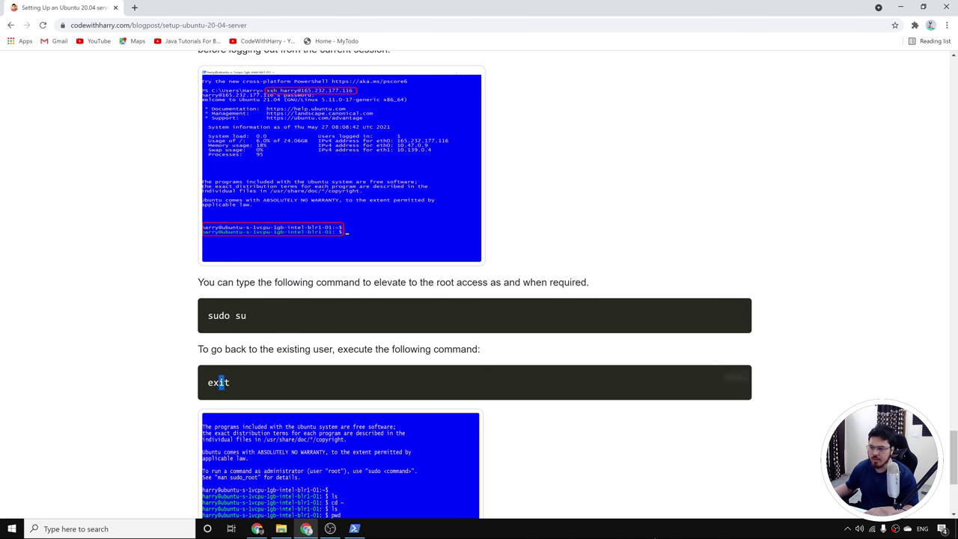
{"action": "key", "text": "alt+Tab"}
{"action": "type", "text": "exit"}
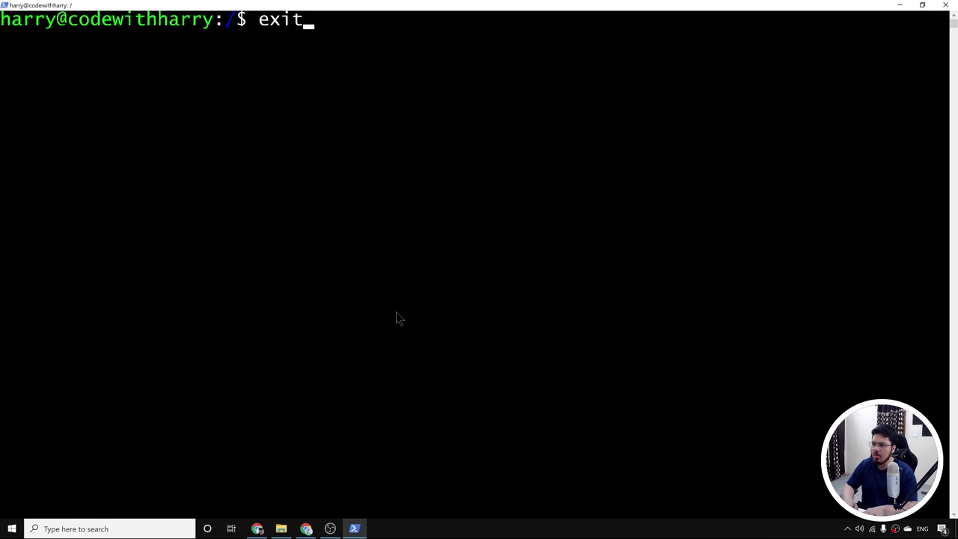
{"action": "key", "text": "Return"}
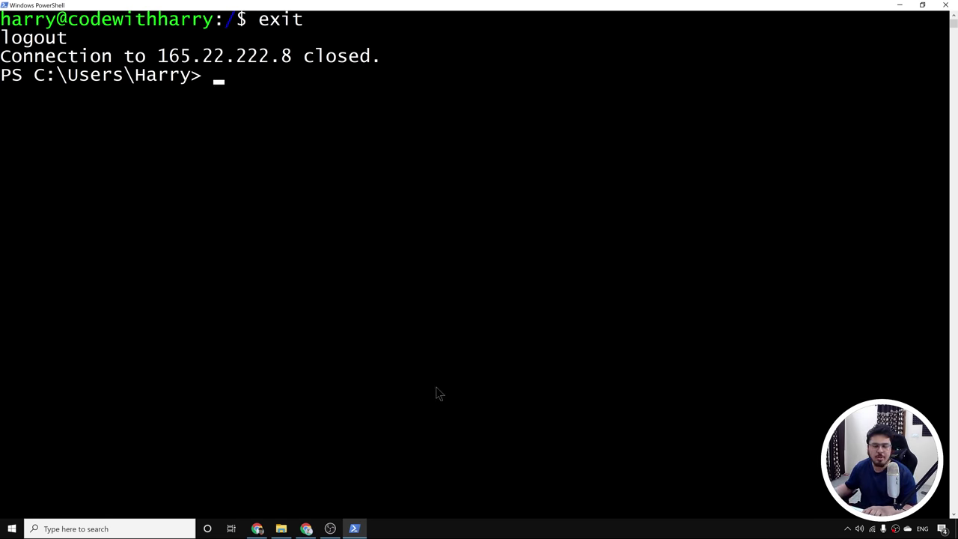
Step: Review the blog guide from its introduction through Droplet creation and initial login to the non-root user section
{"action": "left_click", "coordinate": [306, 529]}
{"action": "scroll", "coordinate": [335, 378], "scroll_direction": "down", "scroll_amount": 3}
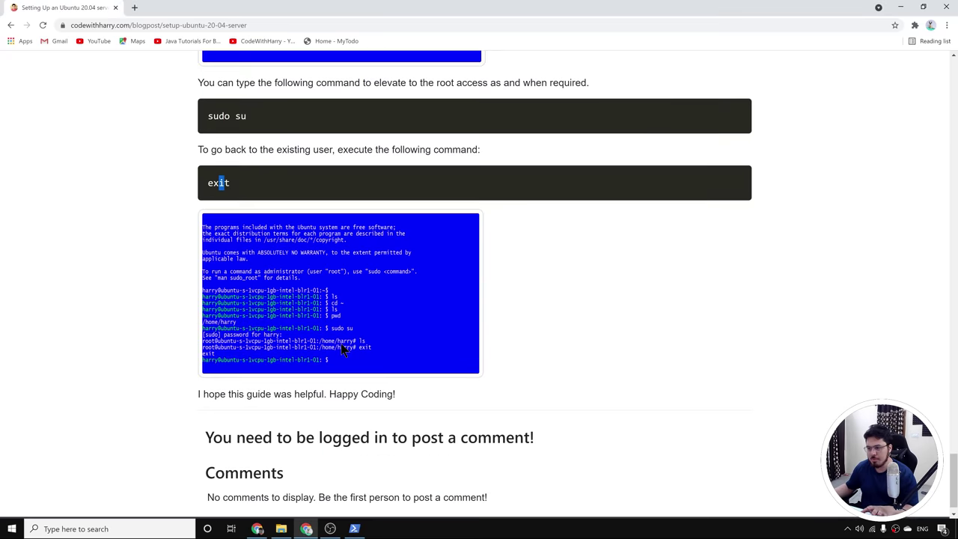
{"action": "scroll", "coordinate": [341, 350], "scroll_direction": "up", "scroll_amount": 20}
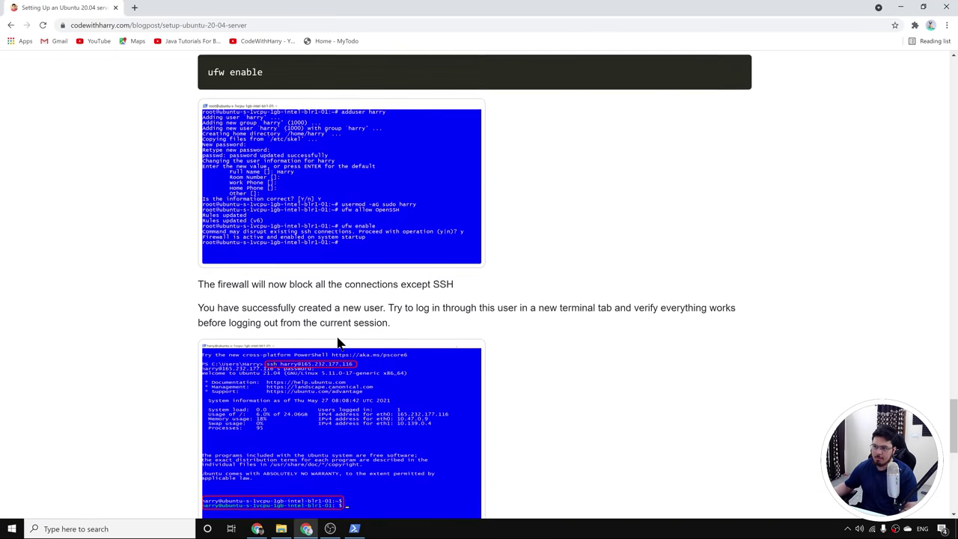
{"action": "scroll", "coordinate": [337, 342], "scroll_direction": "up", "scroll_amount": 20}
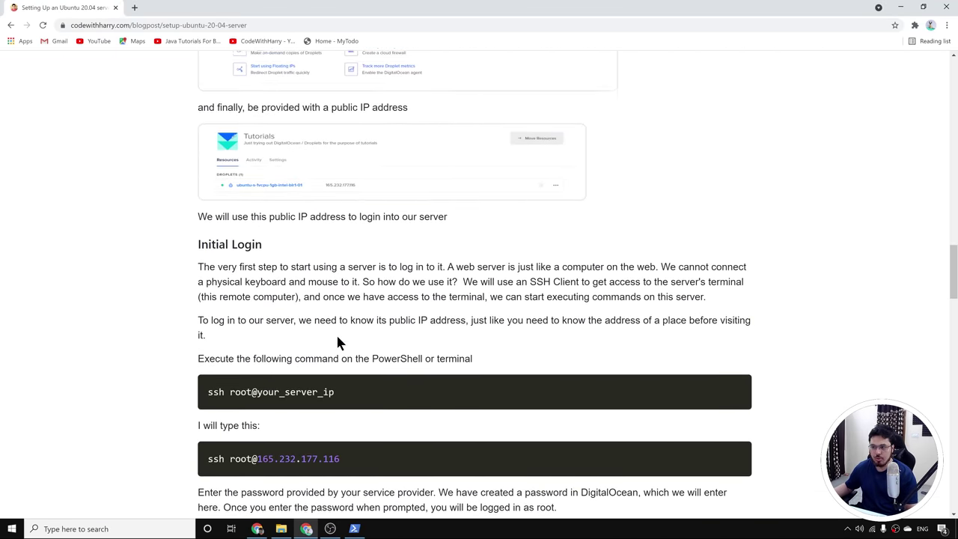
{"action": "scroll", "coordinate": [333, 337], "scroll_direction": "up", "scroll_amount": 15}
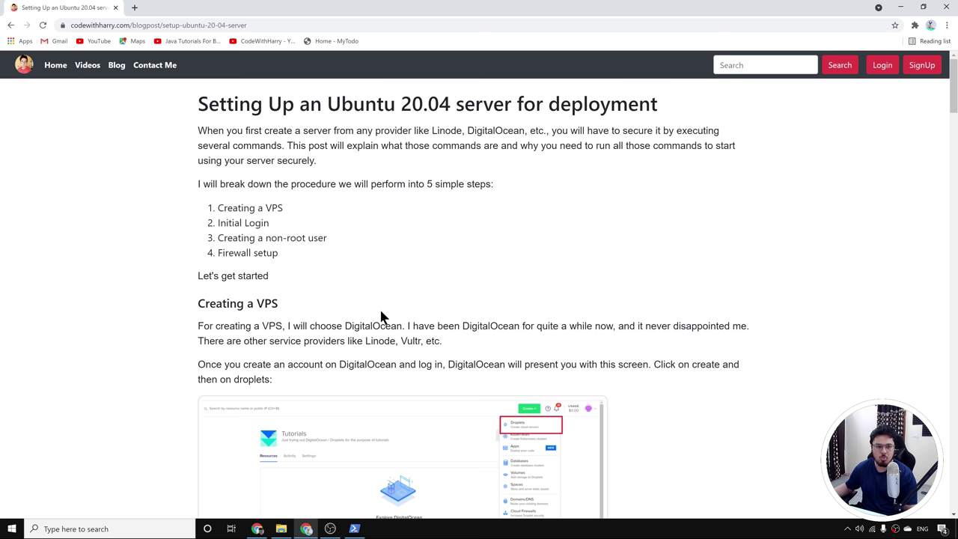
{"action": "left_click_drag", "start_coordinate": [268, 105], "coordinate": [337, 341]}
{"action": "scroll", "coordinate": [336, 341], "scroll_direction": "down", "scroll_amount": 9}
{"action": "scroll", "coordinate": [362, 345], "scroll_direction": "down", "scroll_amount": 11}
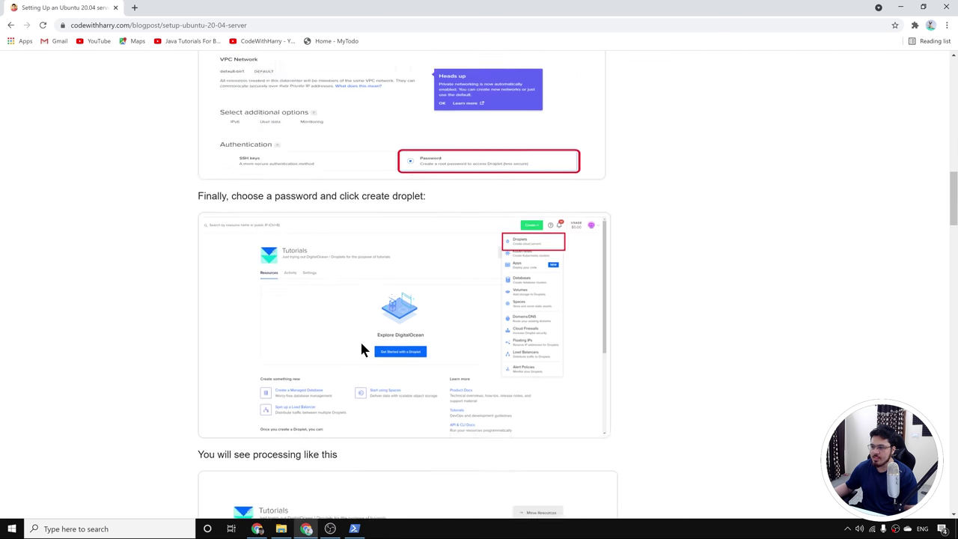
{"action": "scroll", "coordinate": [513, 310], "scroll_direction": "up", "scroll_amount": 2}
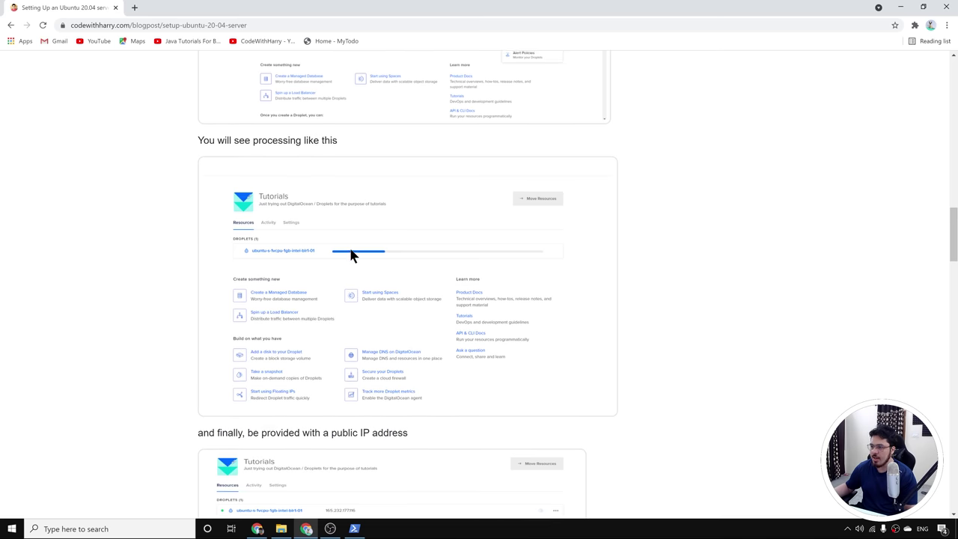
{"action": "scroll", "coordinate": [348, 249], "scroll_direction": "down", "scroll_amount": 7}
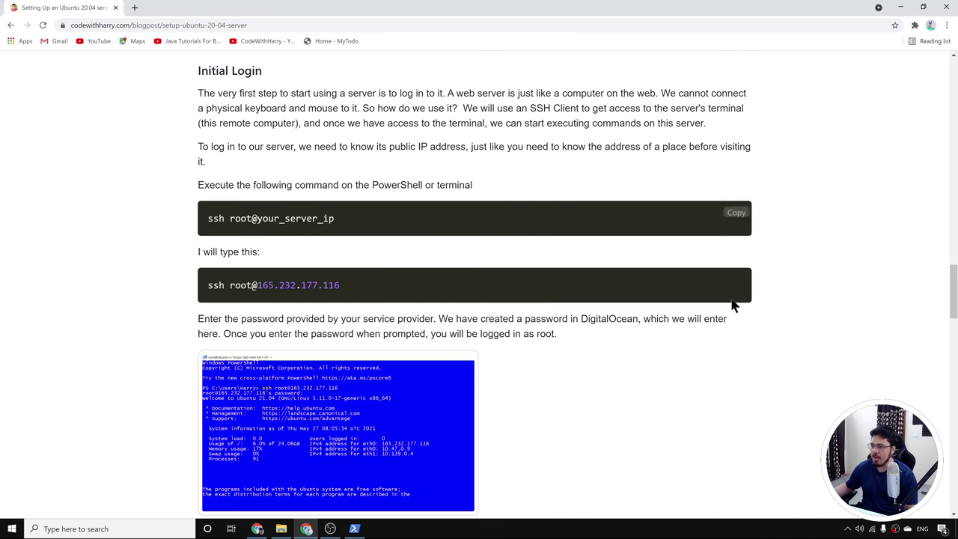
{"action": "scroll", "coordinate": [681, 299], "scroll_direction": "down", "scroll_amount": 6}
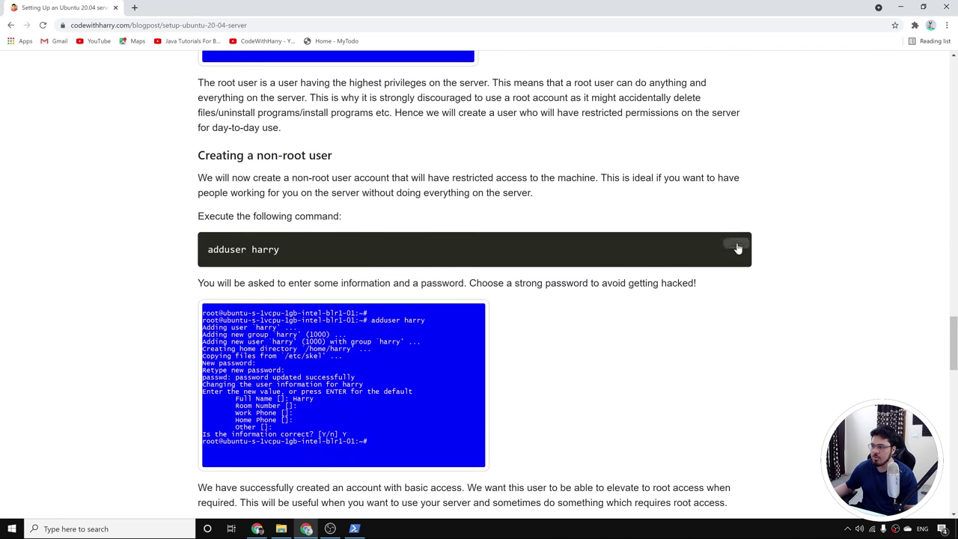
Step: Review the blog guide's sections on granting sudo rights, setting up the firewall, and switching to and from root
{"action": "scroll", "coordinate": [599, 337], "scroll_direction": "down", "scroll_amount": 7}
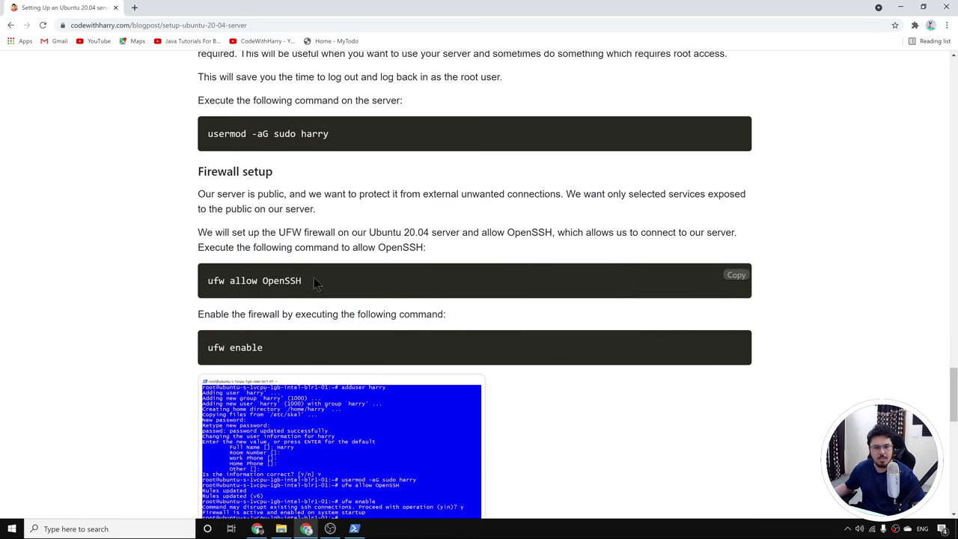
{"action": "left_click", "coordinate": [273, 25]}
{"action": "left_click", "coordinate": [141, 105]}
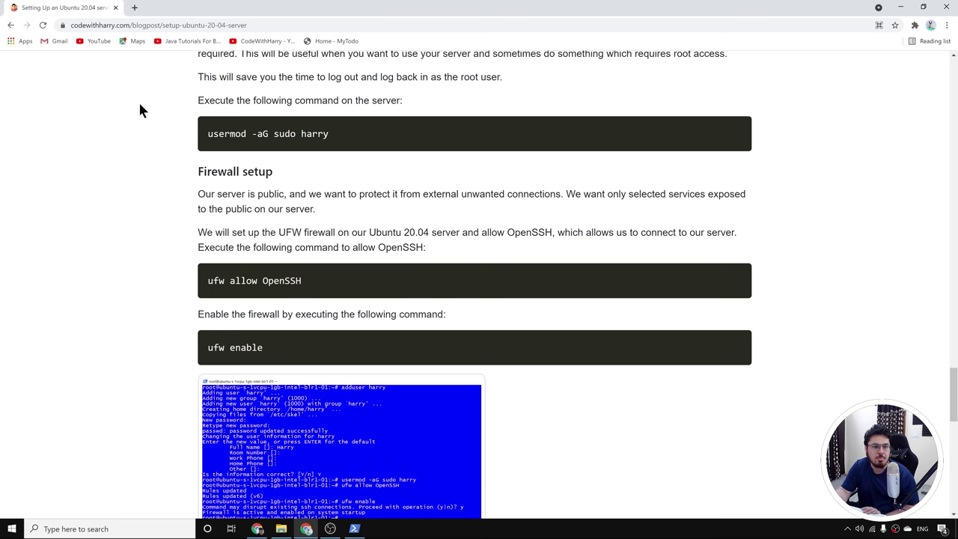
{"action": "scroll", "coordinate": [139, 110], "scroll_direction": "up", "scroll_amount": 2}
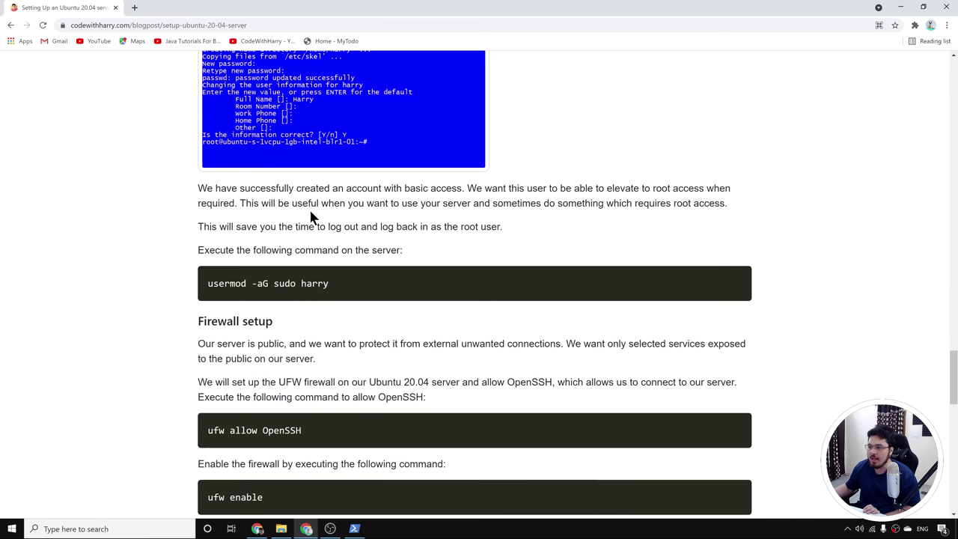
{"action": "double_click", "coordinate": [328, 283]}
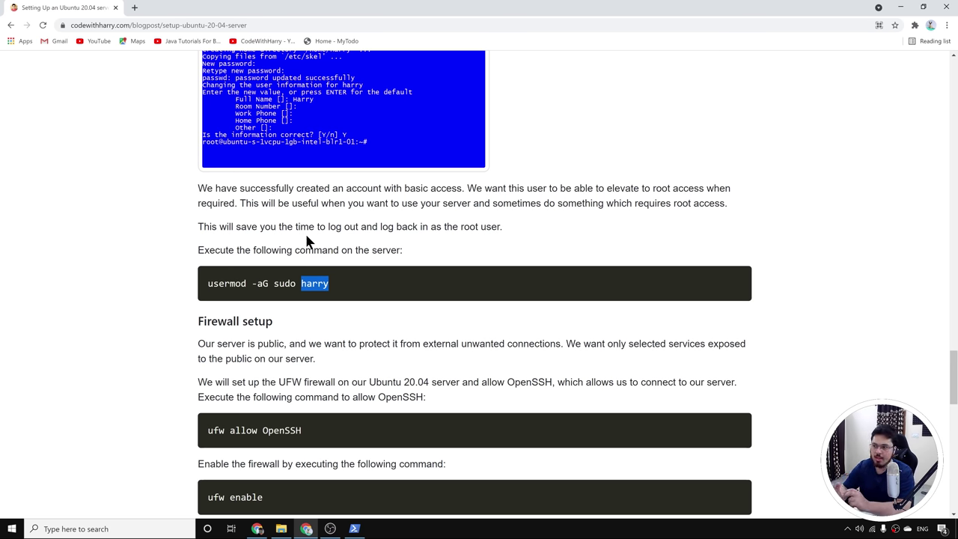
{"action": "scroll", "coordinate": [366, 343], "scroll_direction": "down", "scroll_amount": 15}
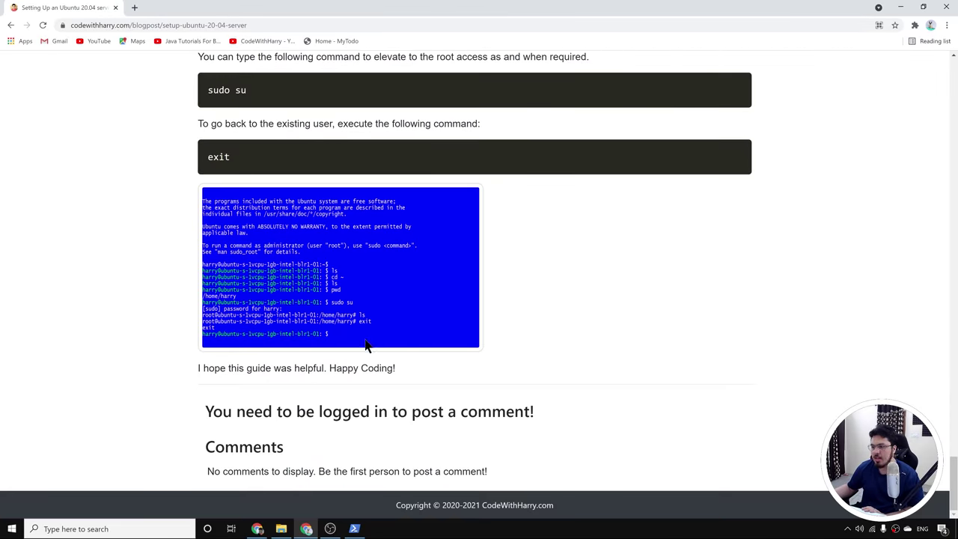
{"action": "scroll", "coordinate": [311, 370], "scroll_direction": "up", "scroll_amount": 3}
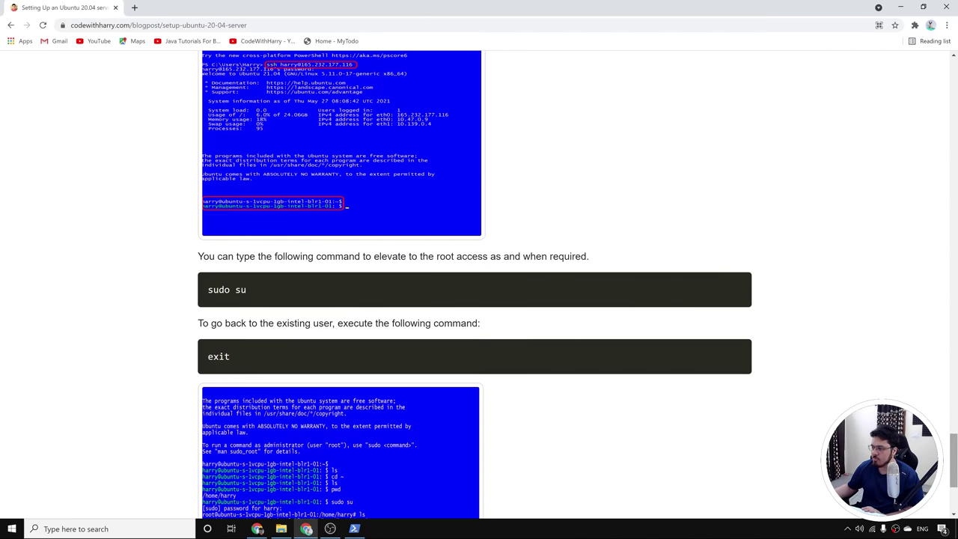
Step: Return to the start of the blog guide and look over its address, introduction and Droplet creation section
{"action": "scroll", "coordinate": [479, 300], "scroll_direction": "up", "scroll_amount": 20}
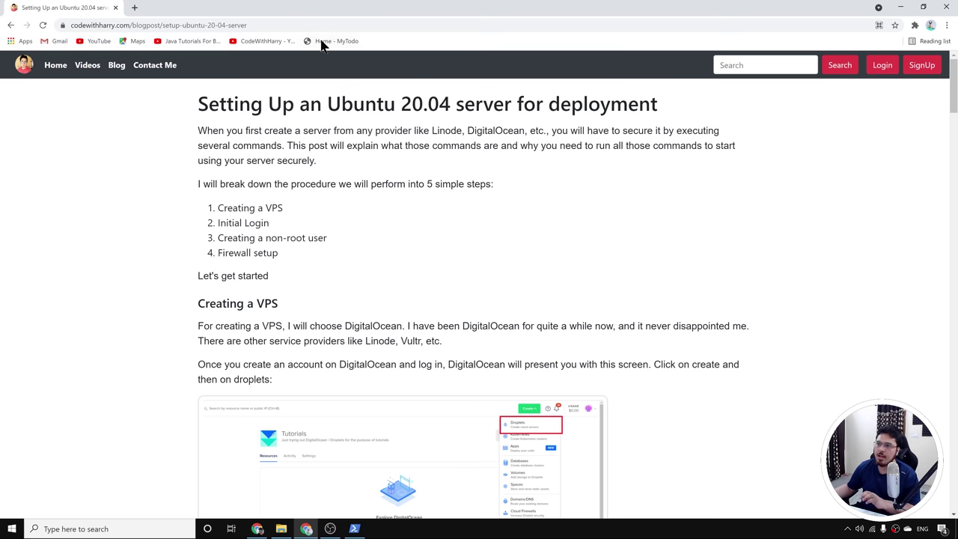
{"action": "left_click", "coordinate": [224, 25]}
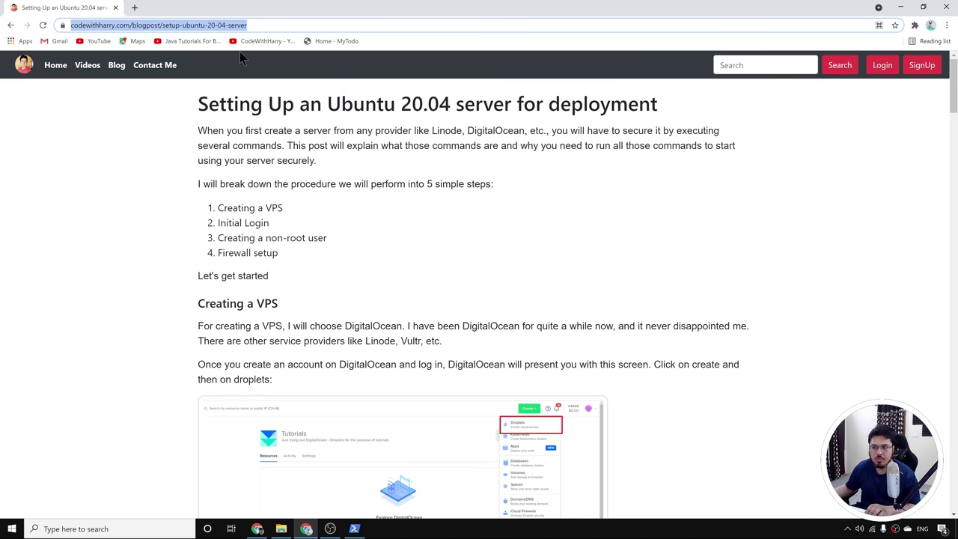
{"action": "left_click_drag", "start_coordinate": [197, 130], "coordinate": [404, 311]}
{"action": "left_click", "coordinate": [404, 311]}
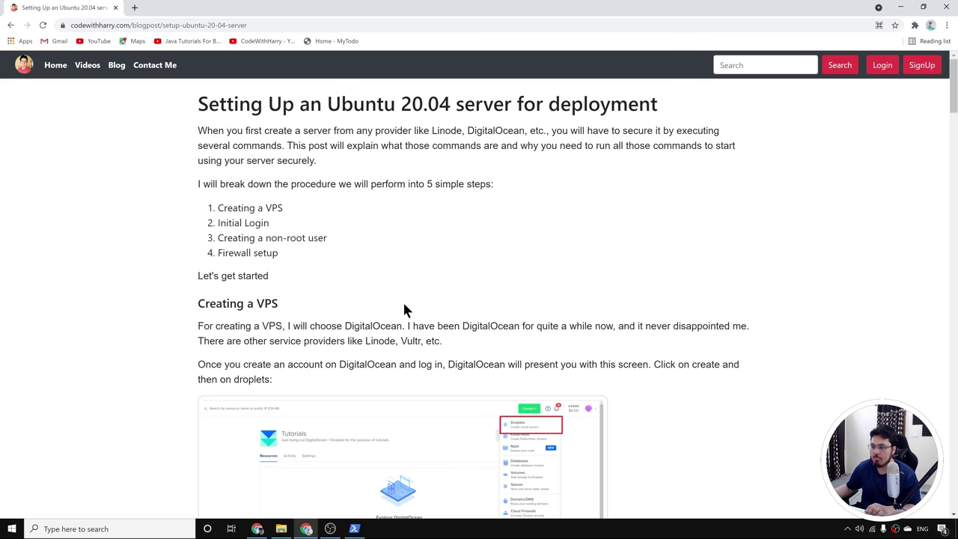
{"action": "scroll", "coordinate": [333, 386], "scroll_direction": "down", "scroll_amount": 3}
{"action": "scroll", "coordinate": [347, 224], "scroll_direction": "down", "scroll_amount": 5}
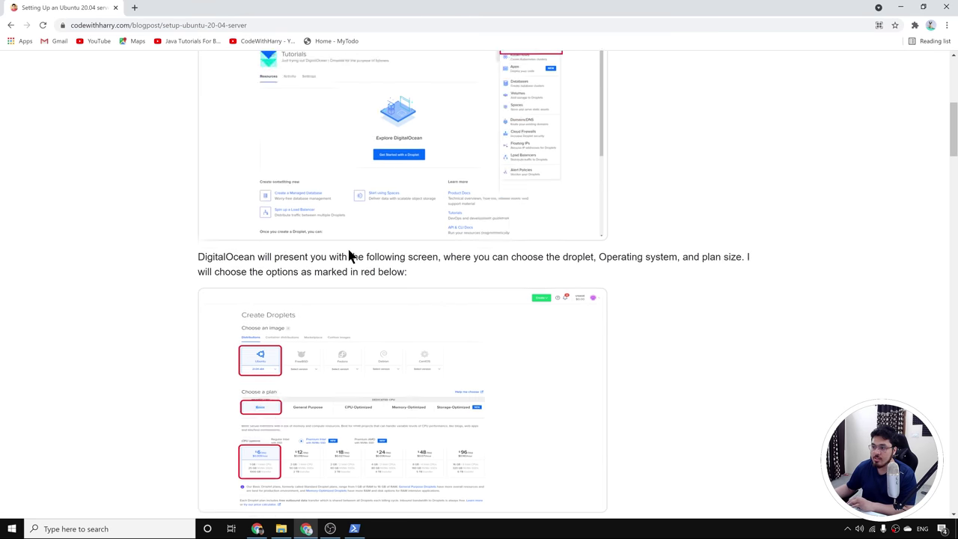